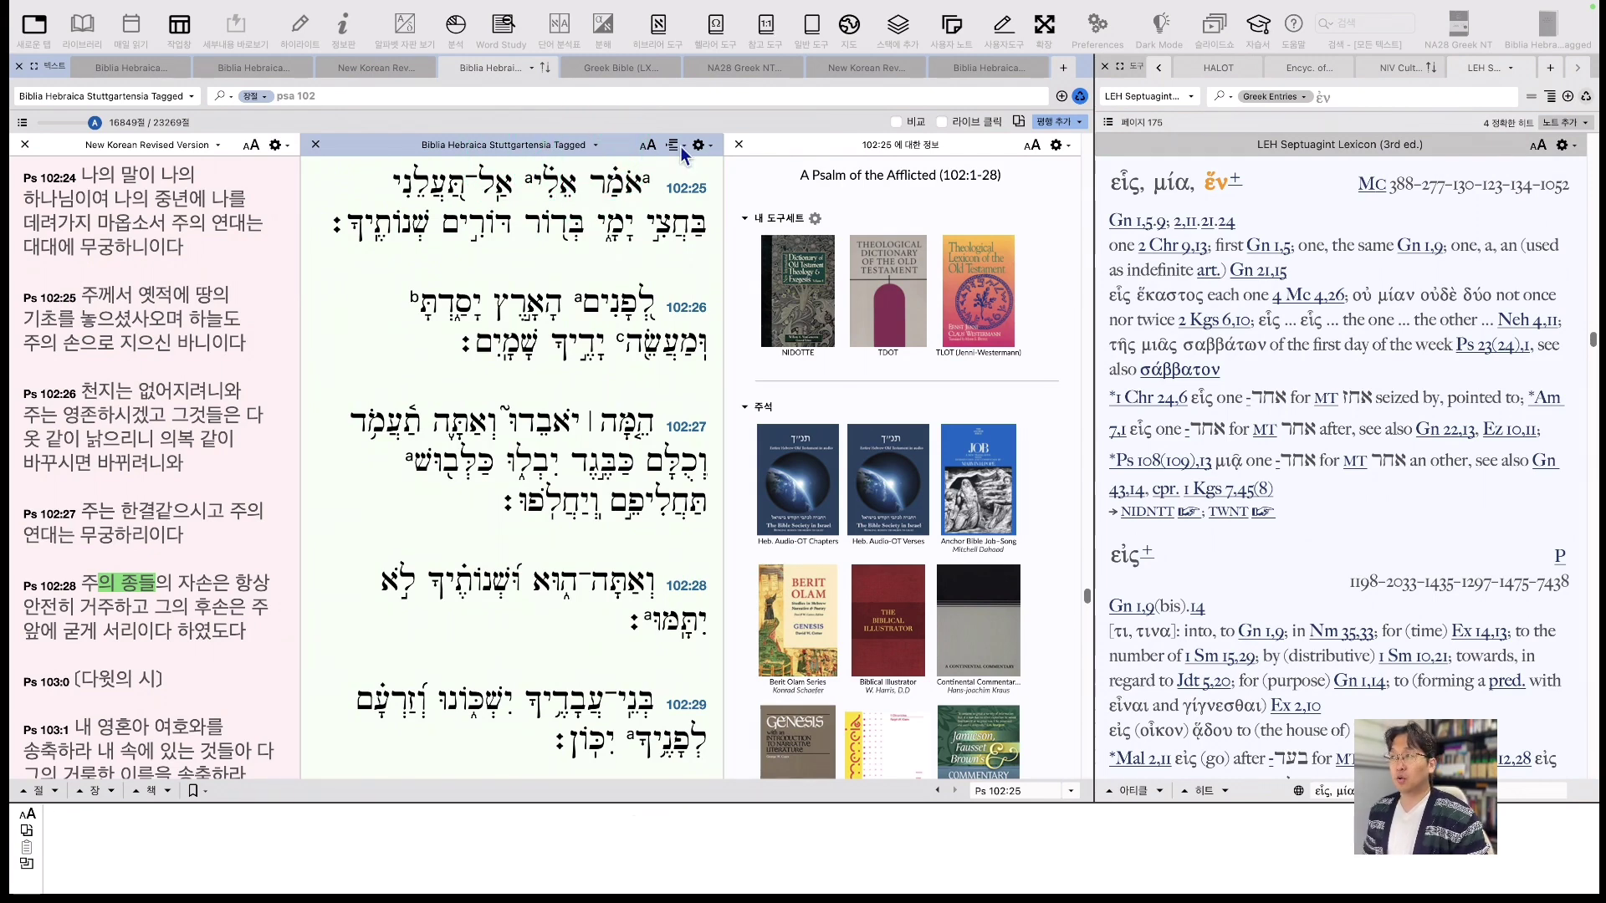
# Inspect the parsing details of individual Hebrew words in Psalm 102:25.
pyautogui.click(639, 184)
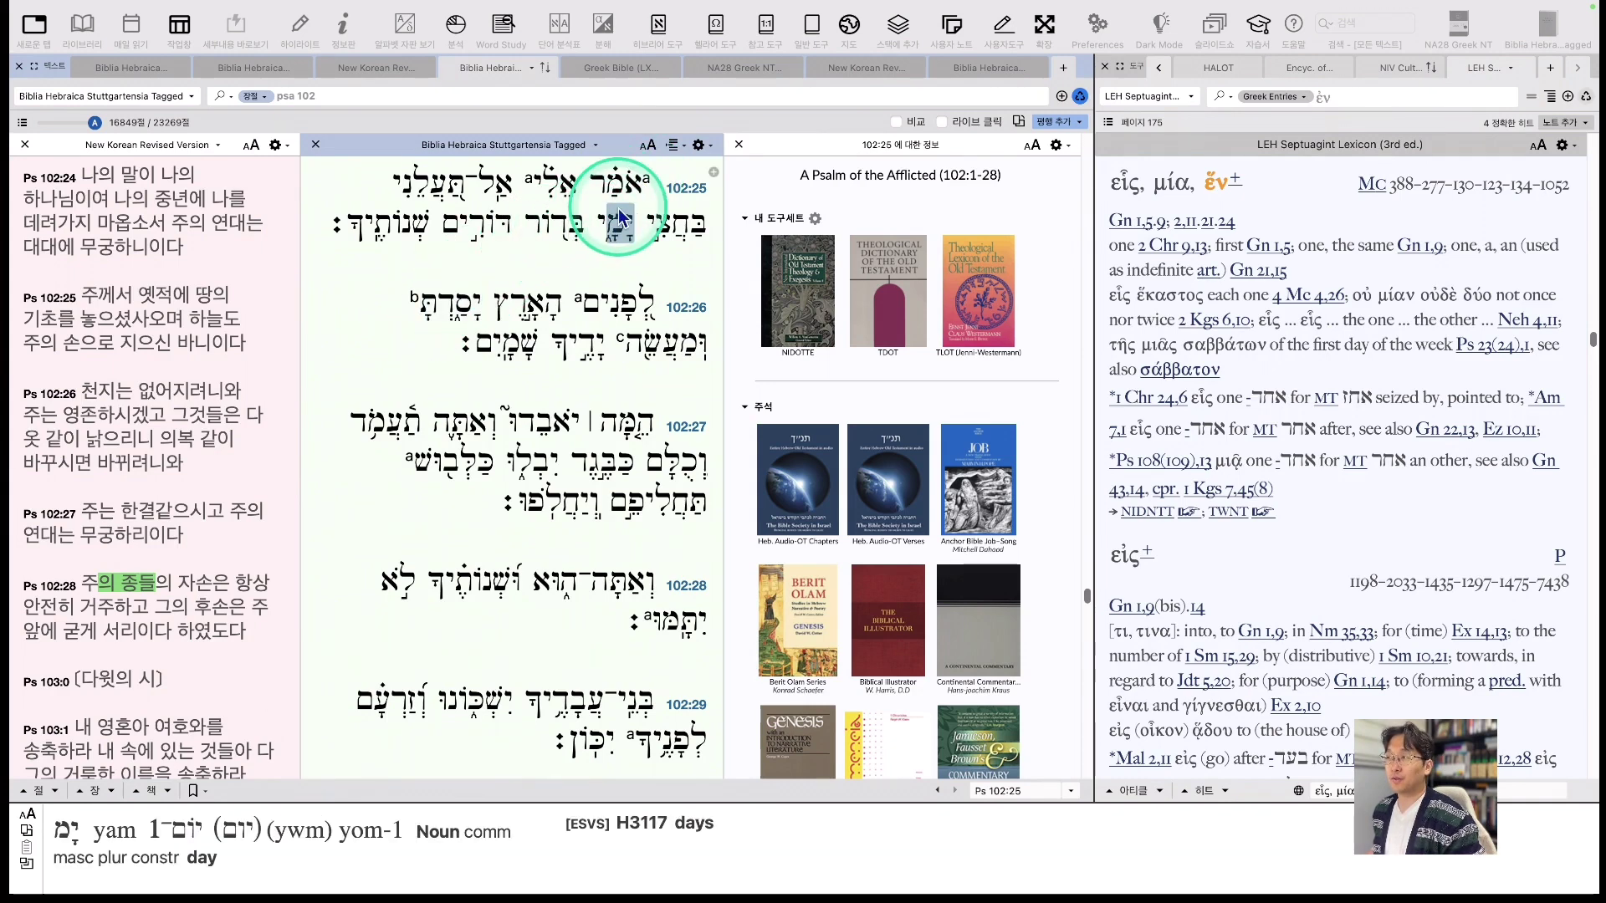
pyautogui.press('ctrl')
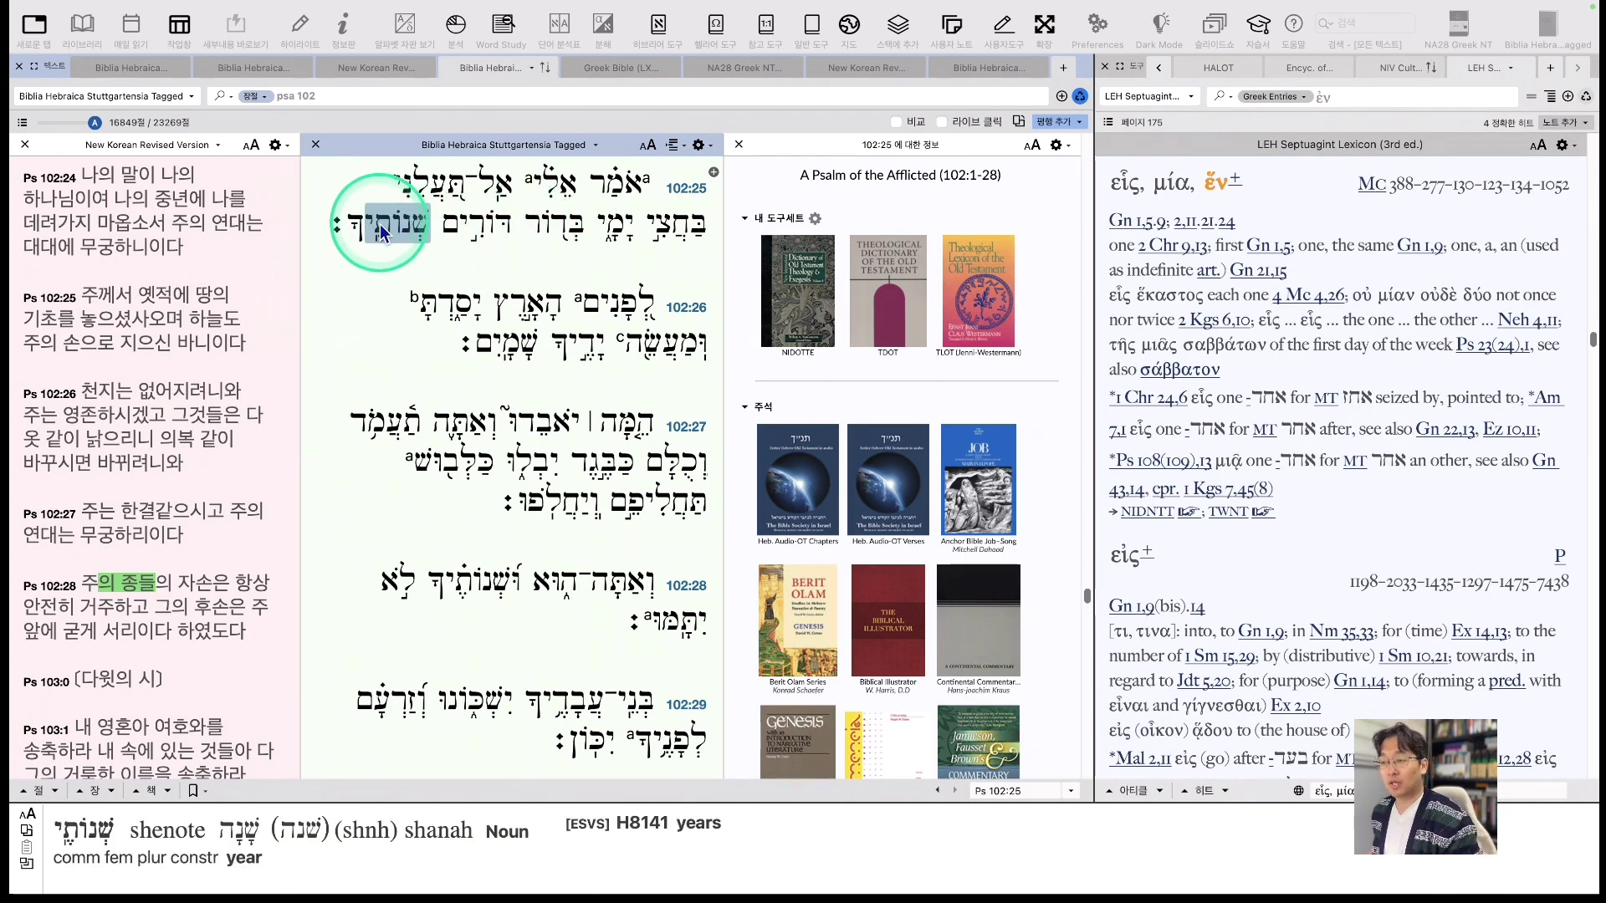
pyautogui.press('ctrl')
pyautogui.press('shift')
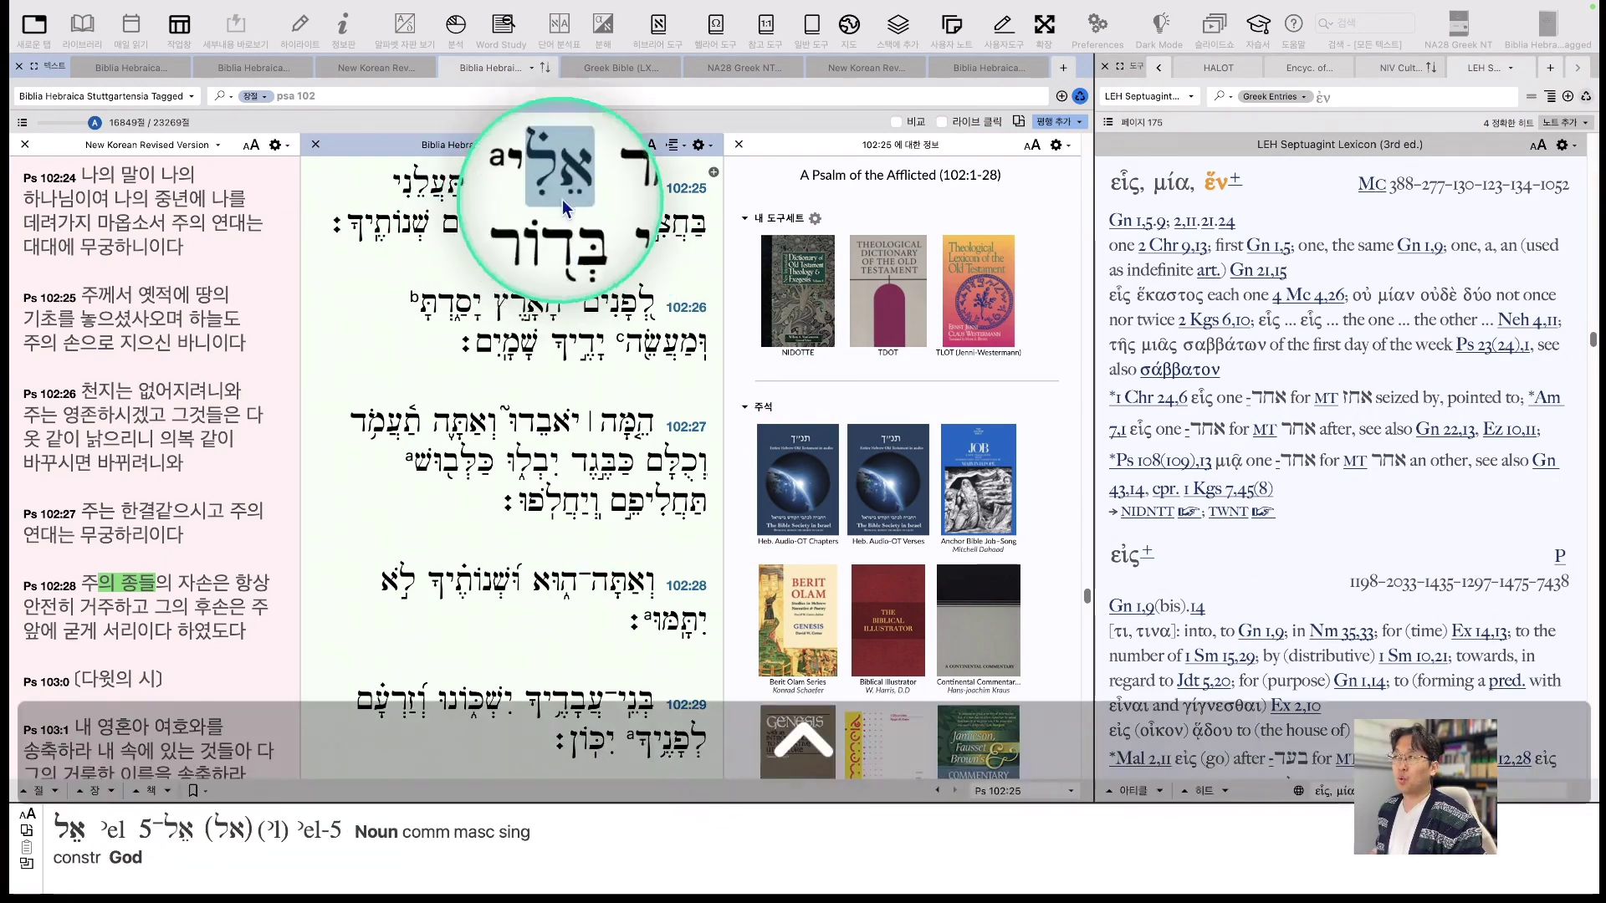
# Show the MT-LXX interlinear beneath the Hebrew text and hide it again.
pyautogui.click(674, 149)
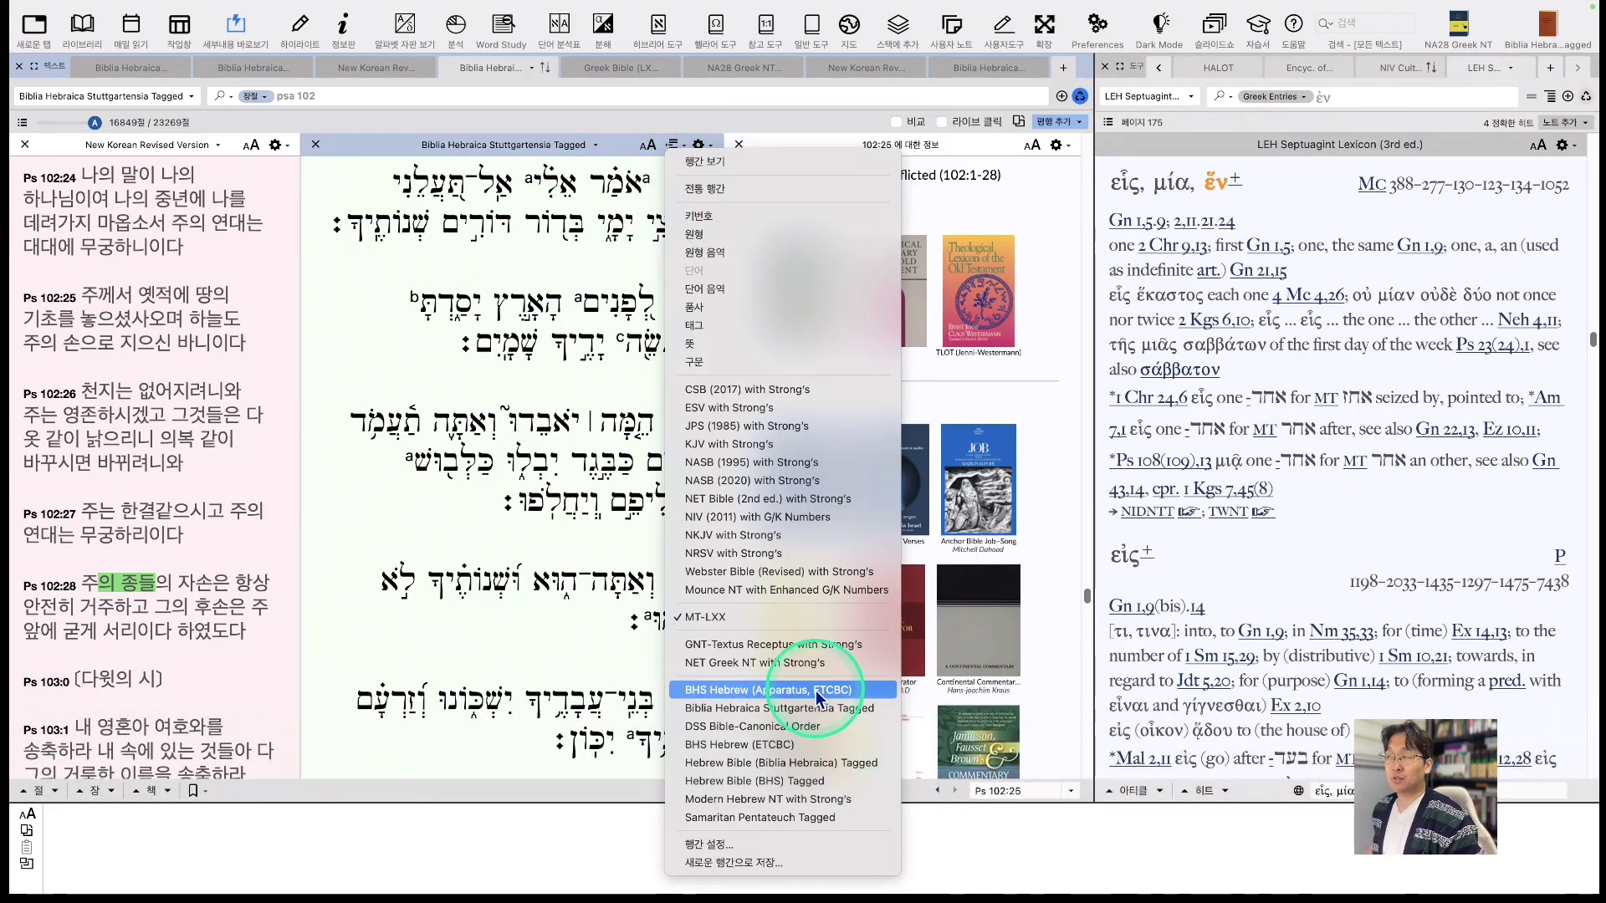
pyautogui.click(705, 161)
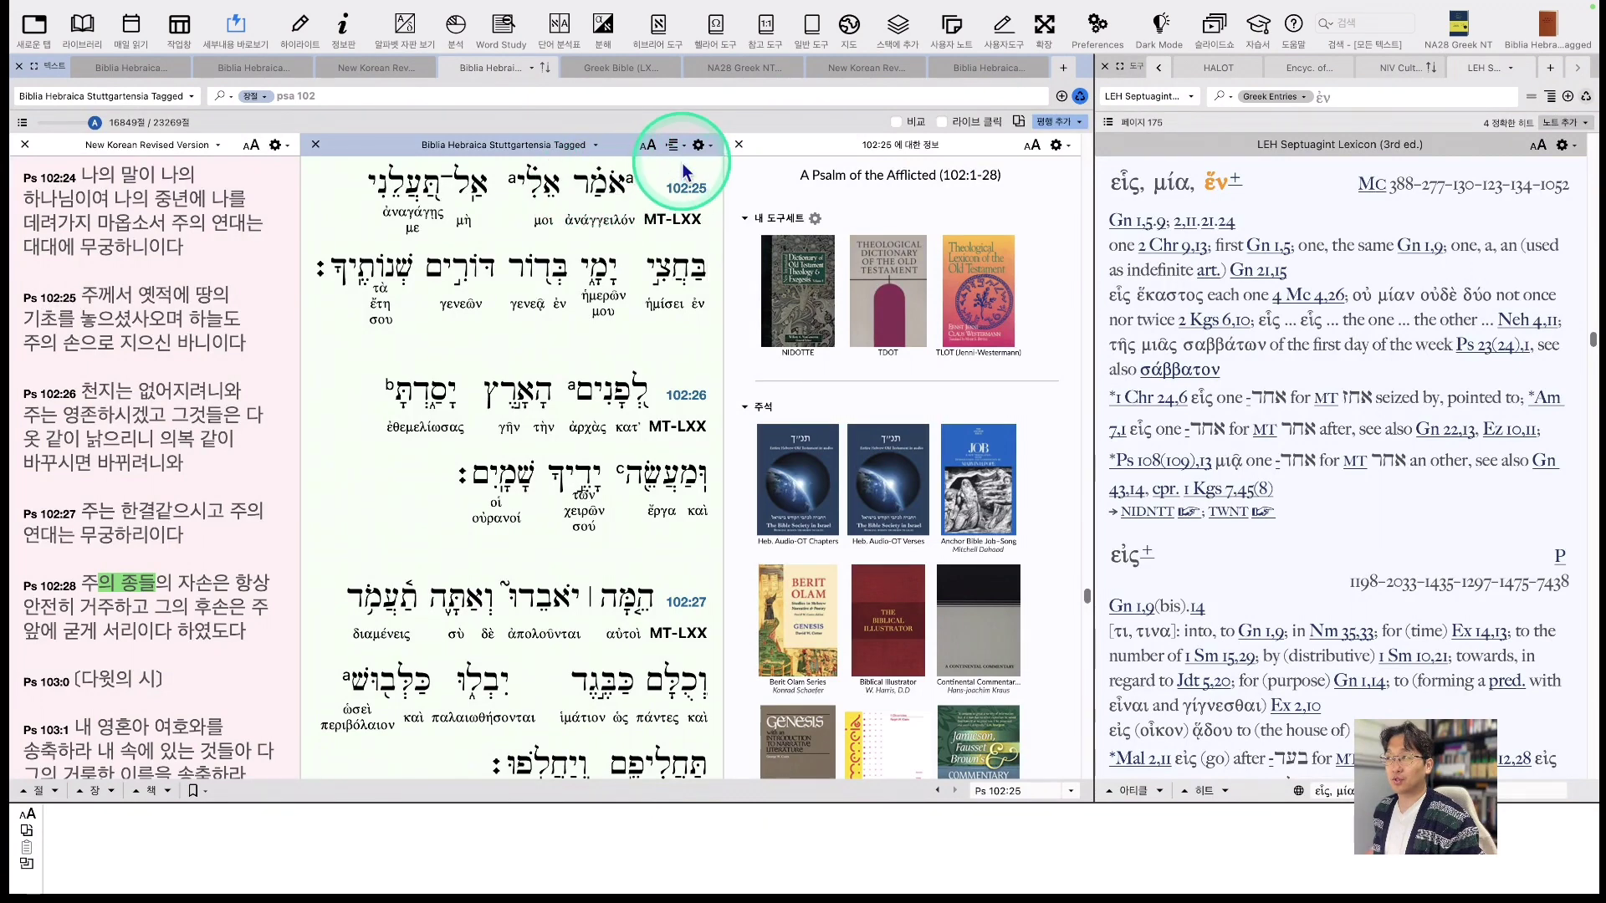
pyautogui.click(674, 153)
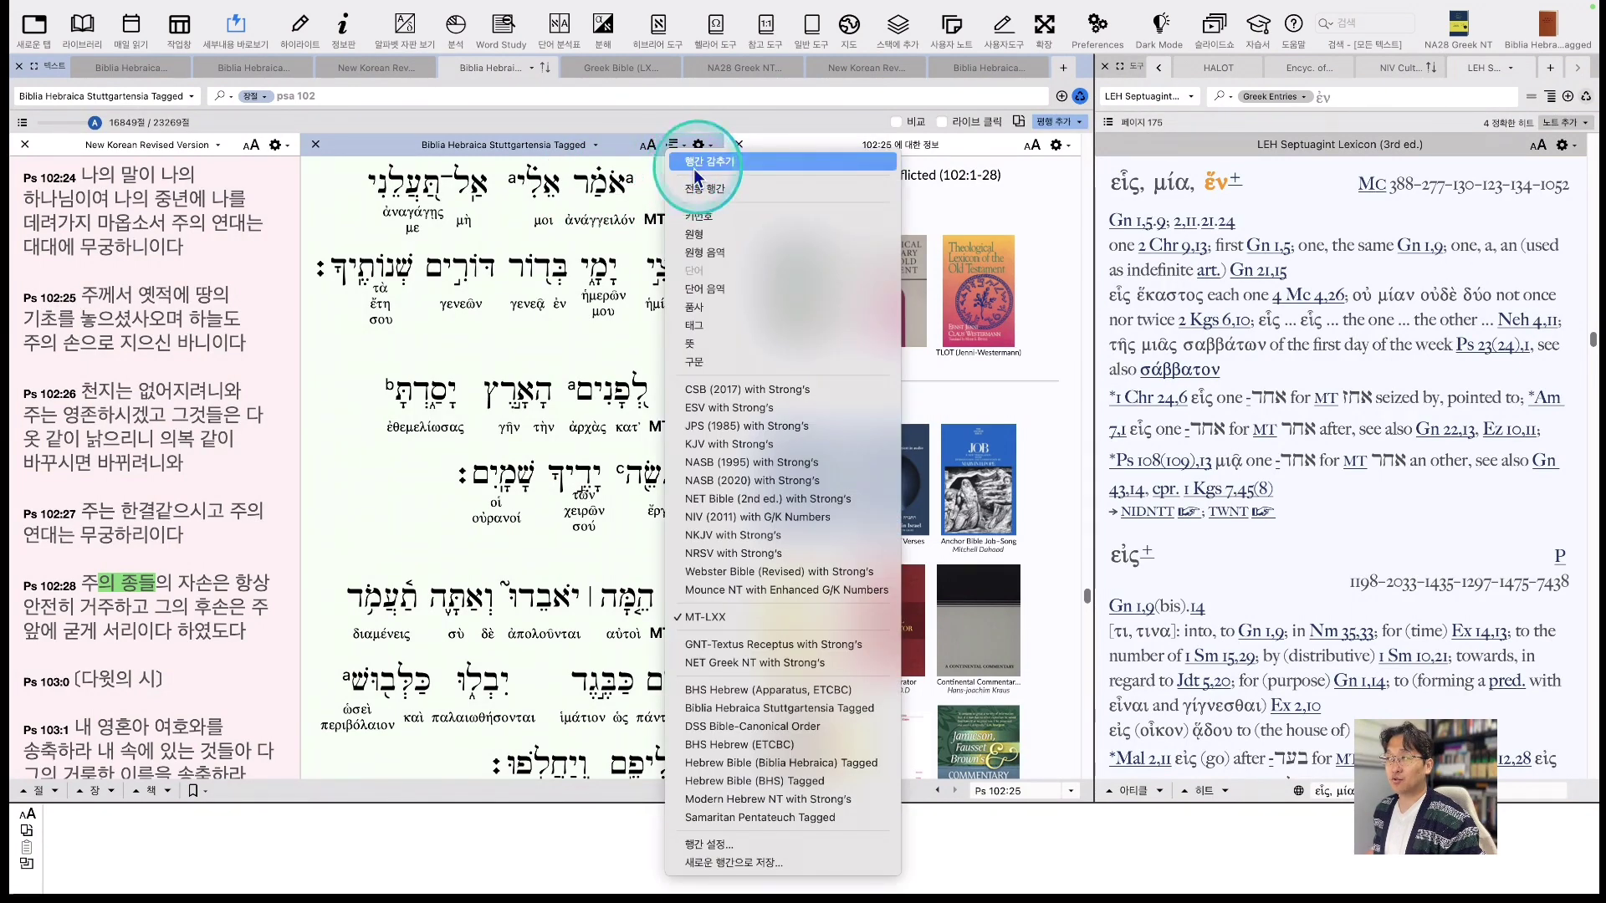
pyautogui.click(694, 168)
# Display the traditional interlinear (전통 행간) for the Hebrew text and close the neighbouring 102:25 info pane for more width.
pyautogui.click(676, 151)
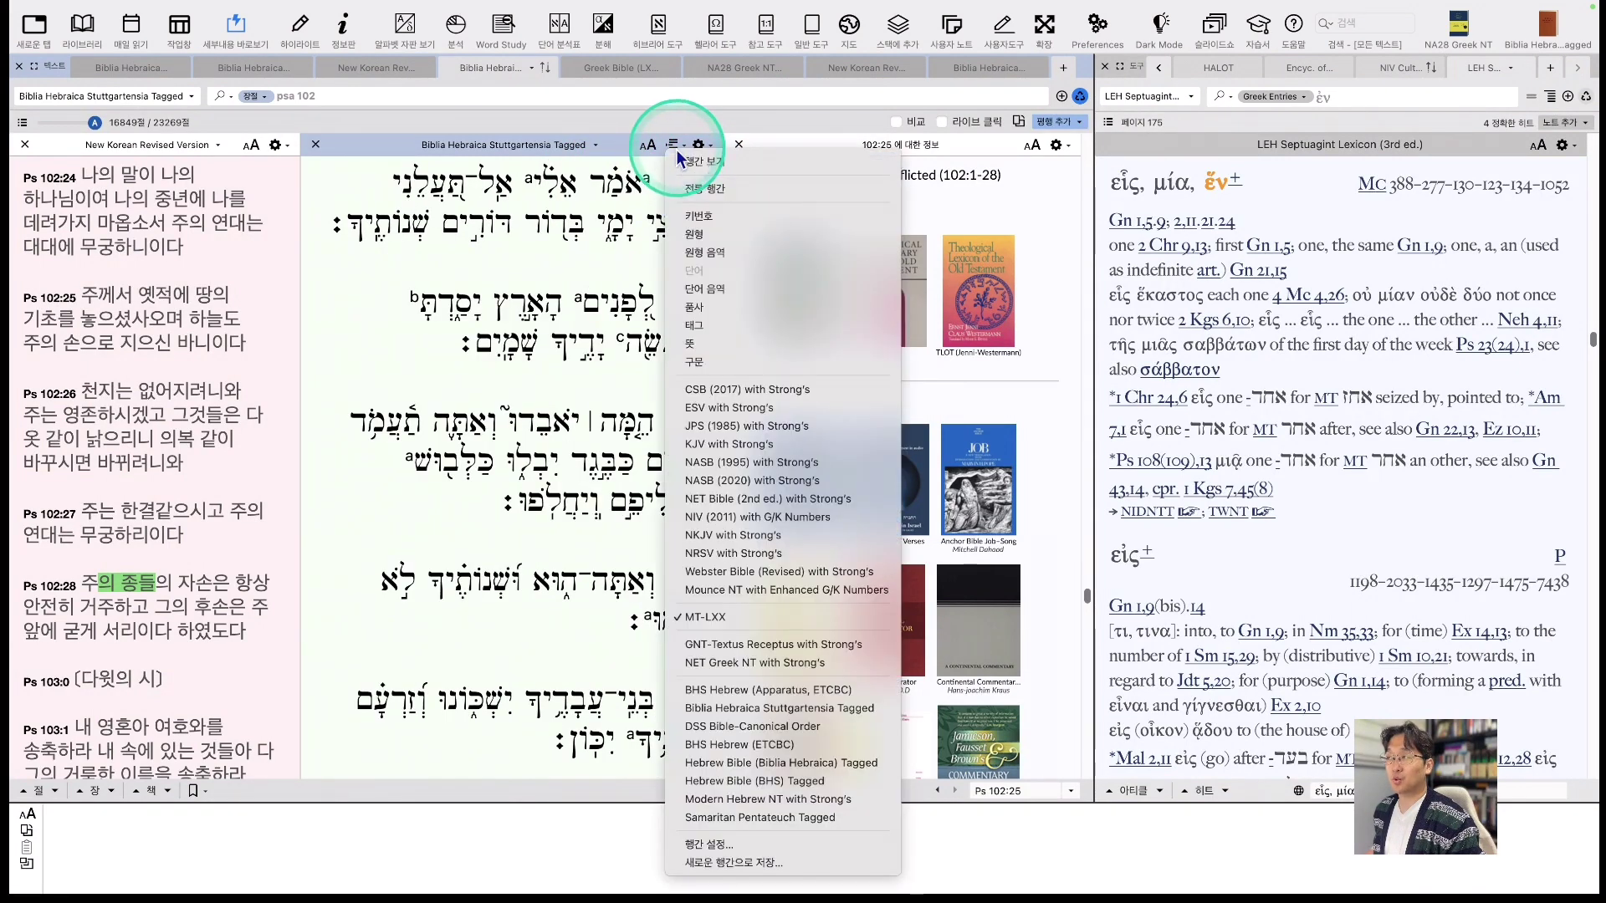
pyautogui.click(690, 190)
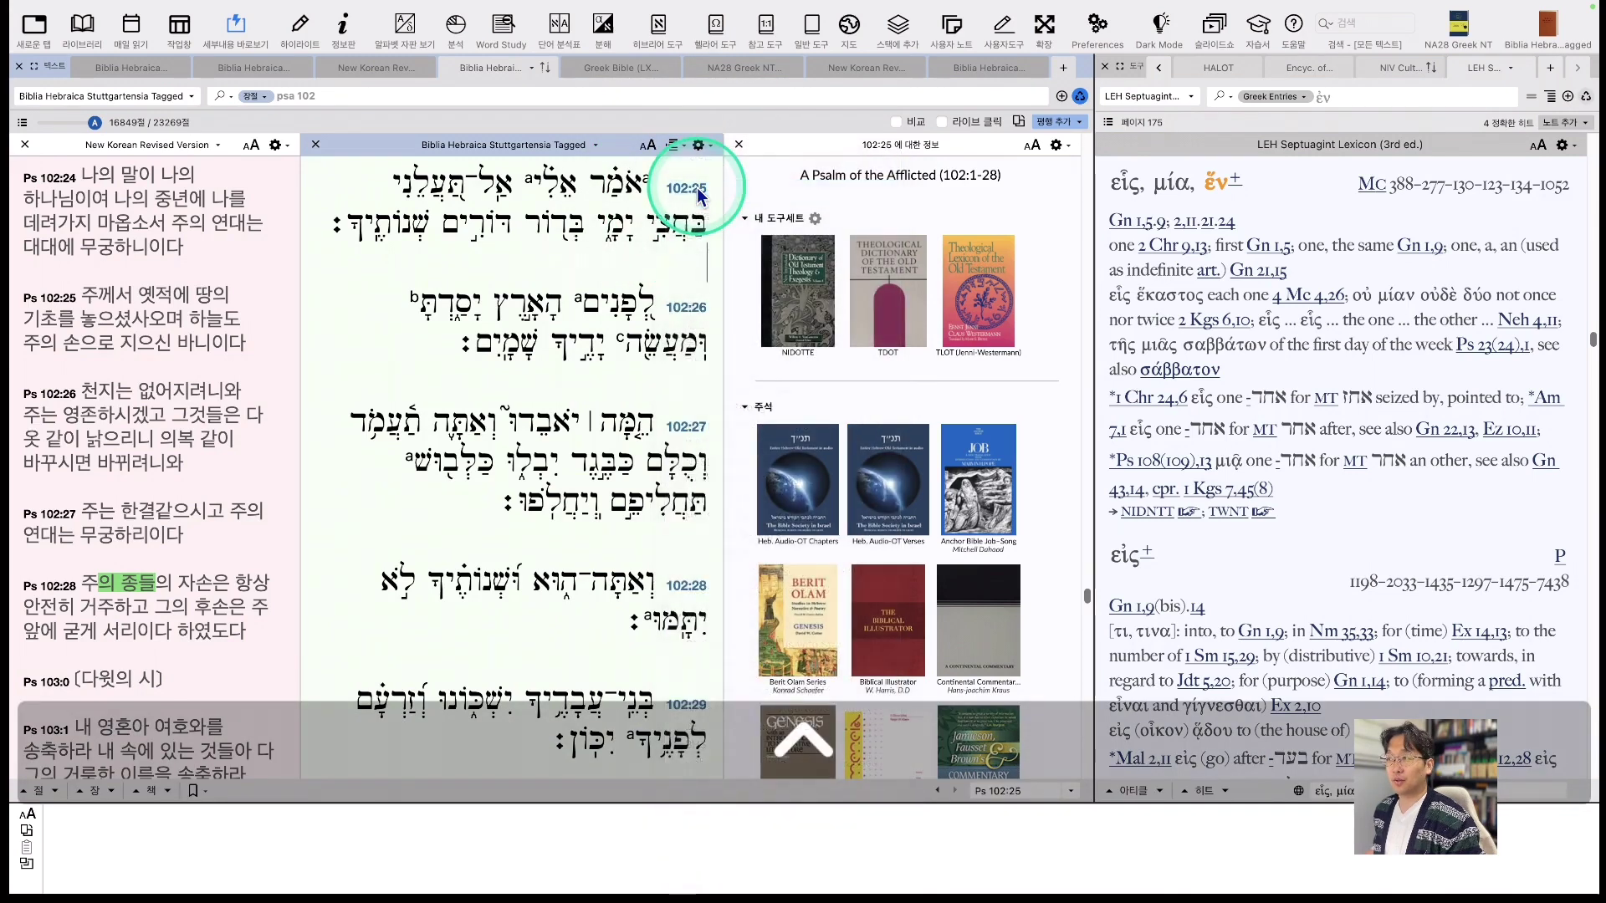
pyautogui.moveTo(722, 268); pyautogui.dragTo(810, 170)
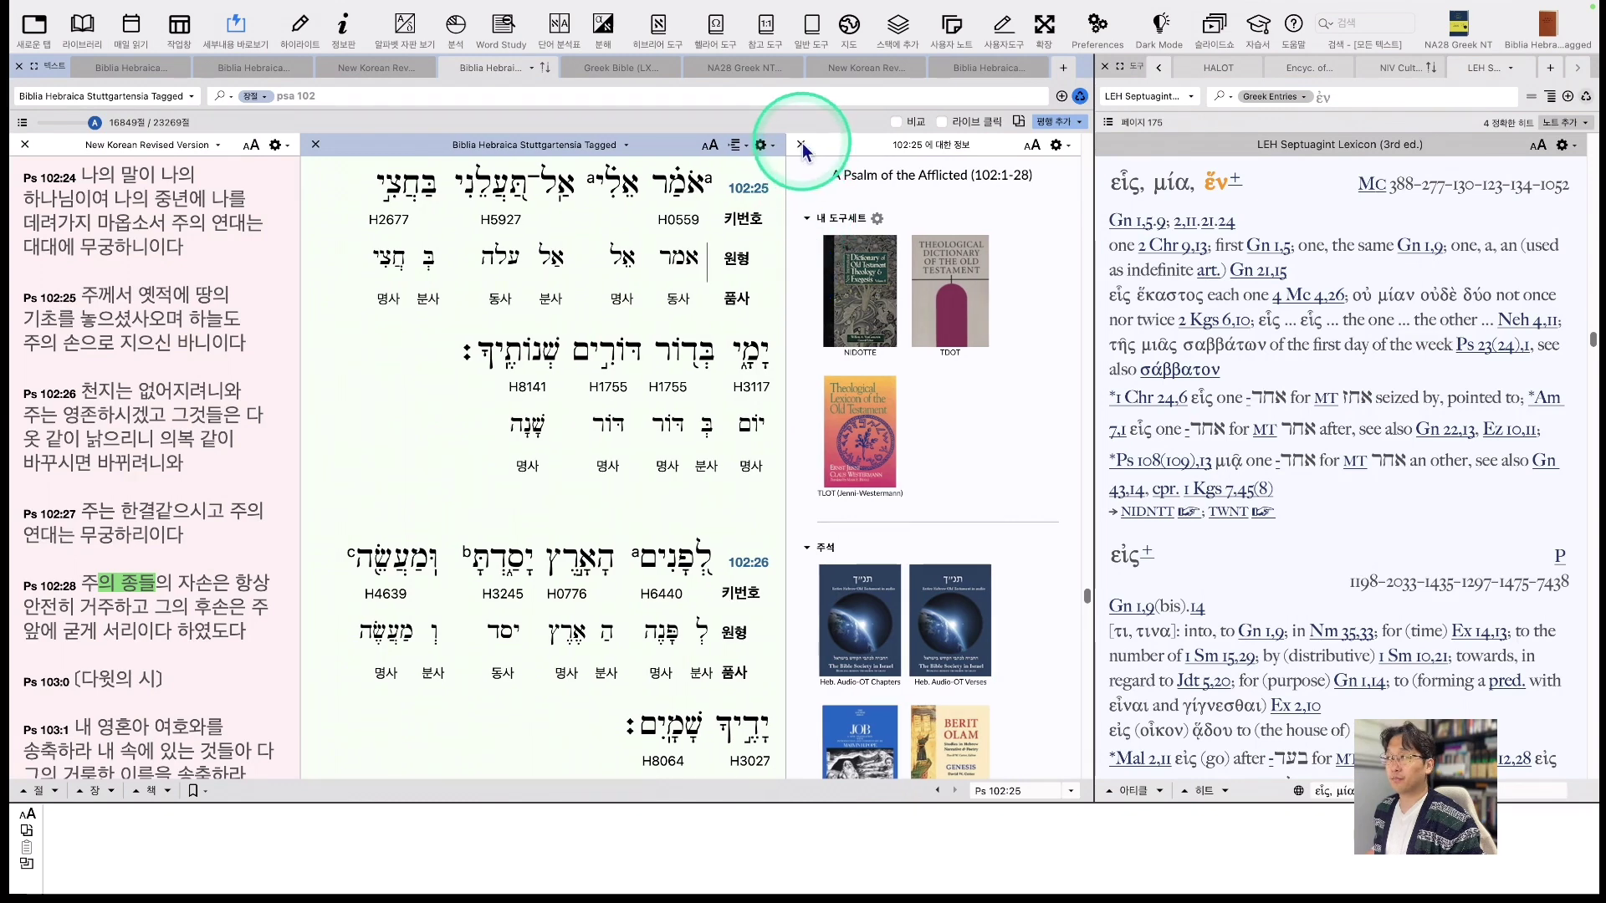
pyautogui.click(801, 144)
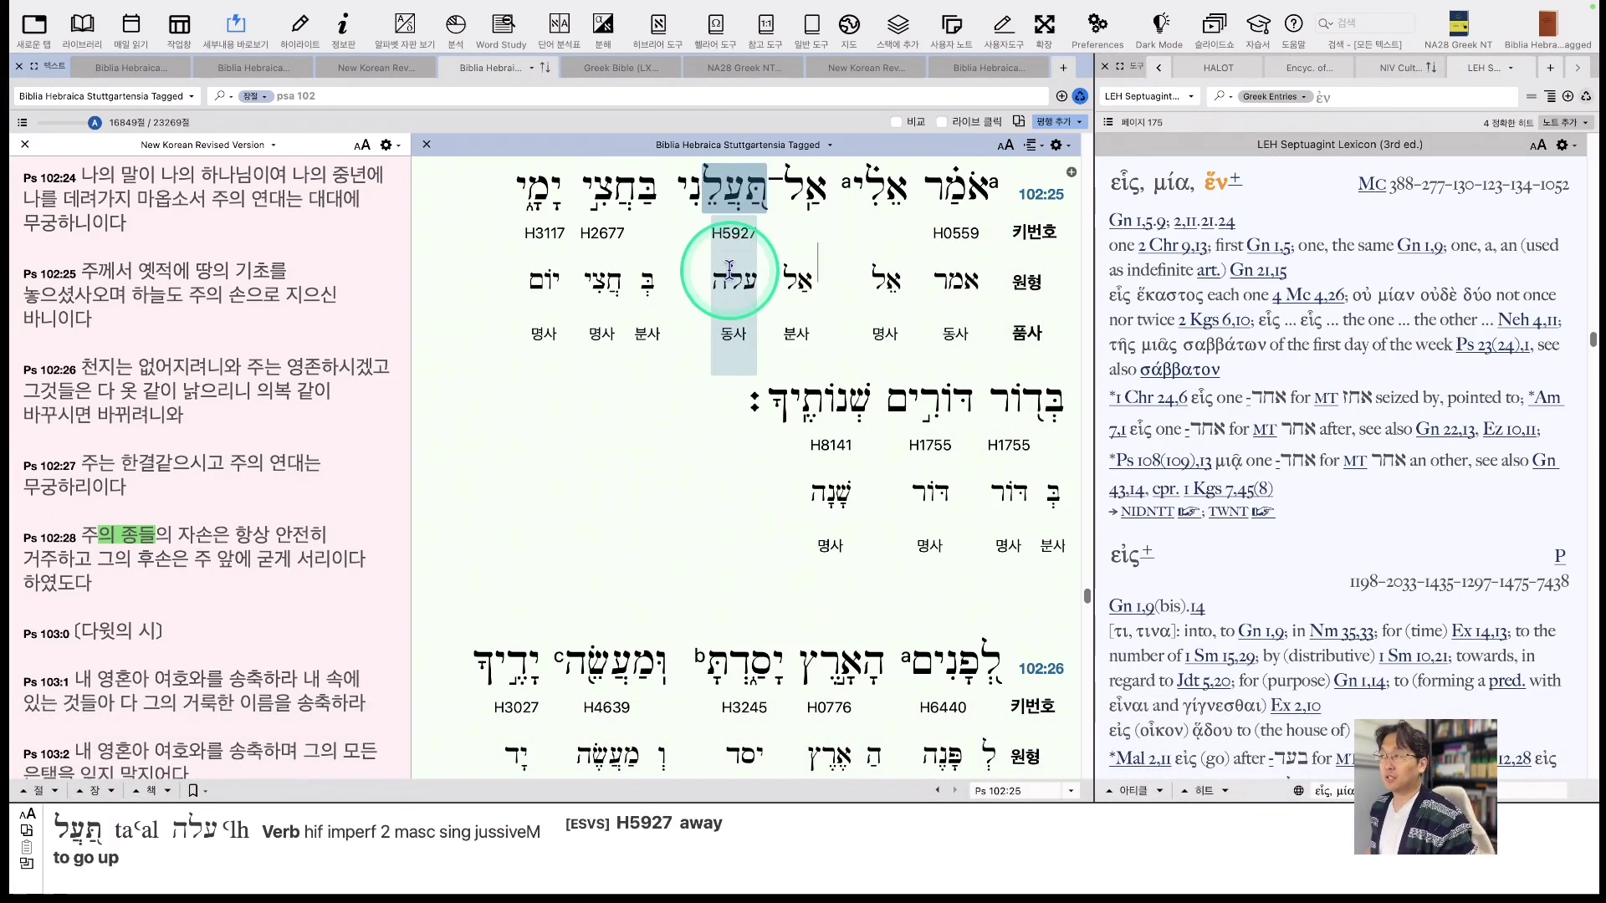
# Remove the key number (키번호) line from the Hebrew interlinear and add the word transliteration (단어 음역) line.
pyautogui.click(1040, 148)
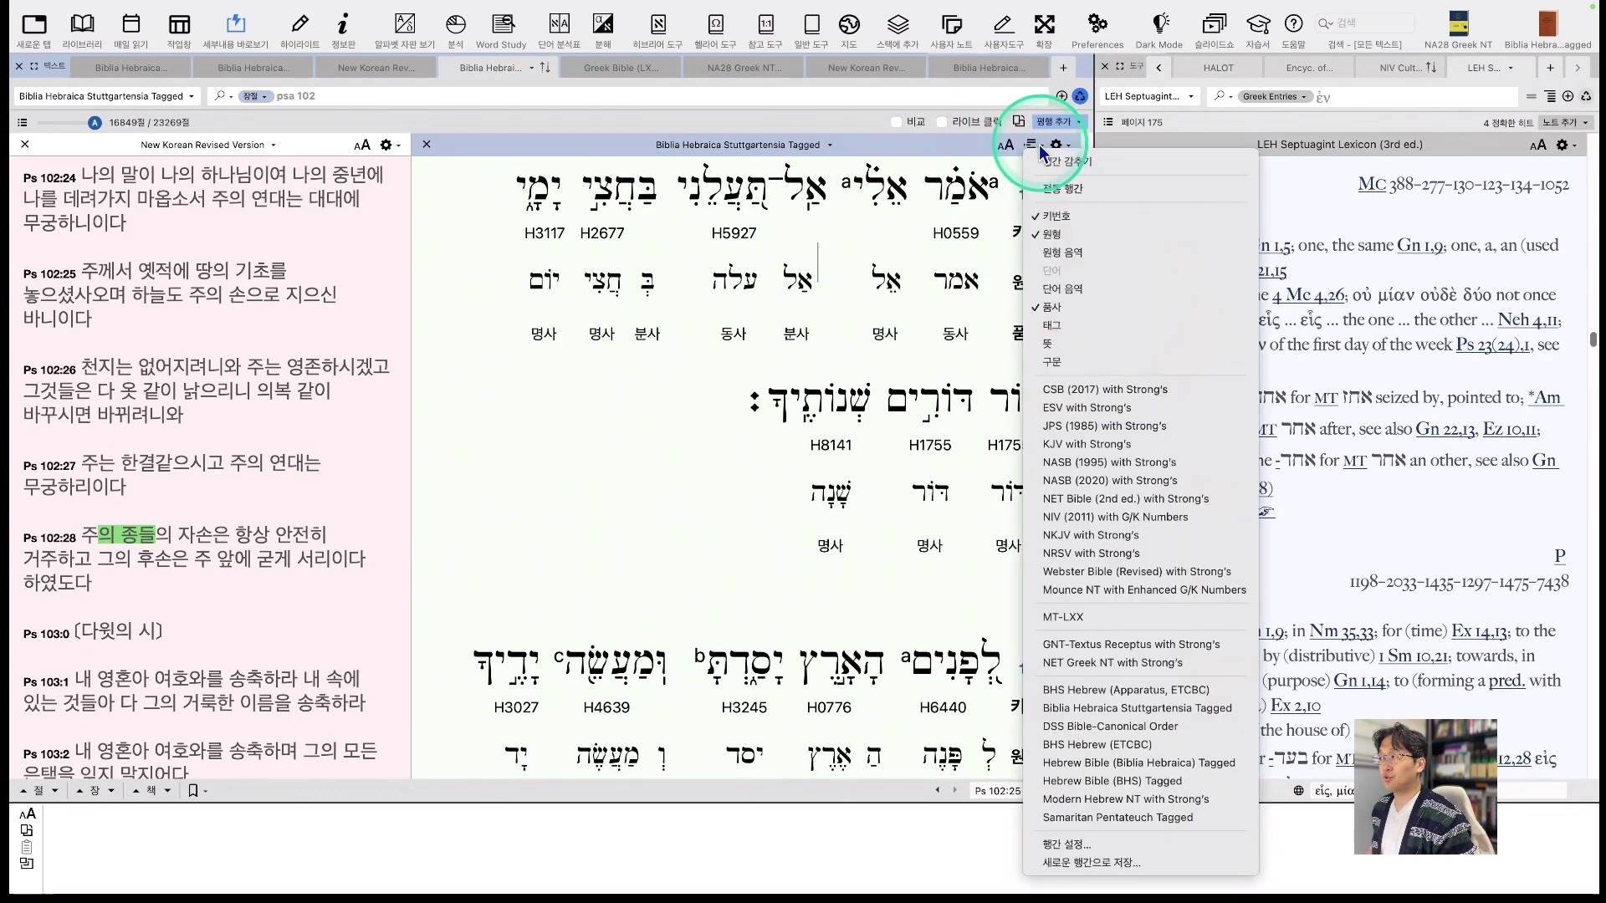
pyautogui.click(1051, 217)
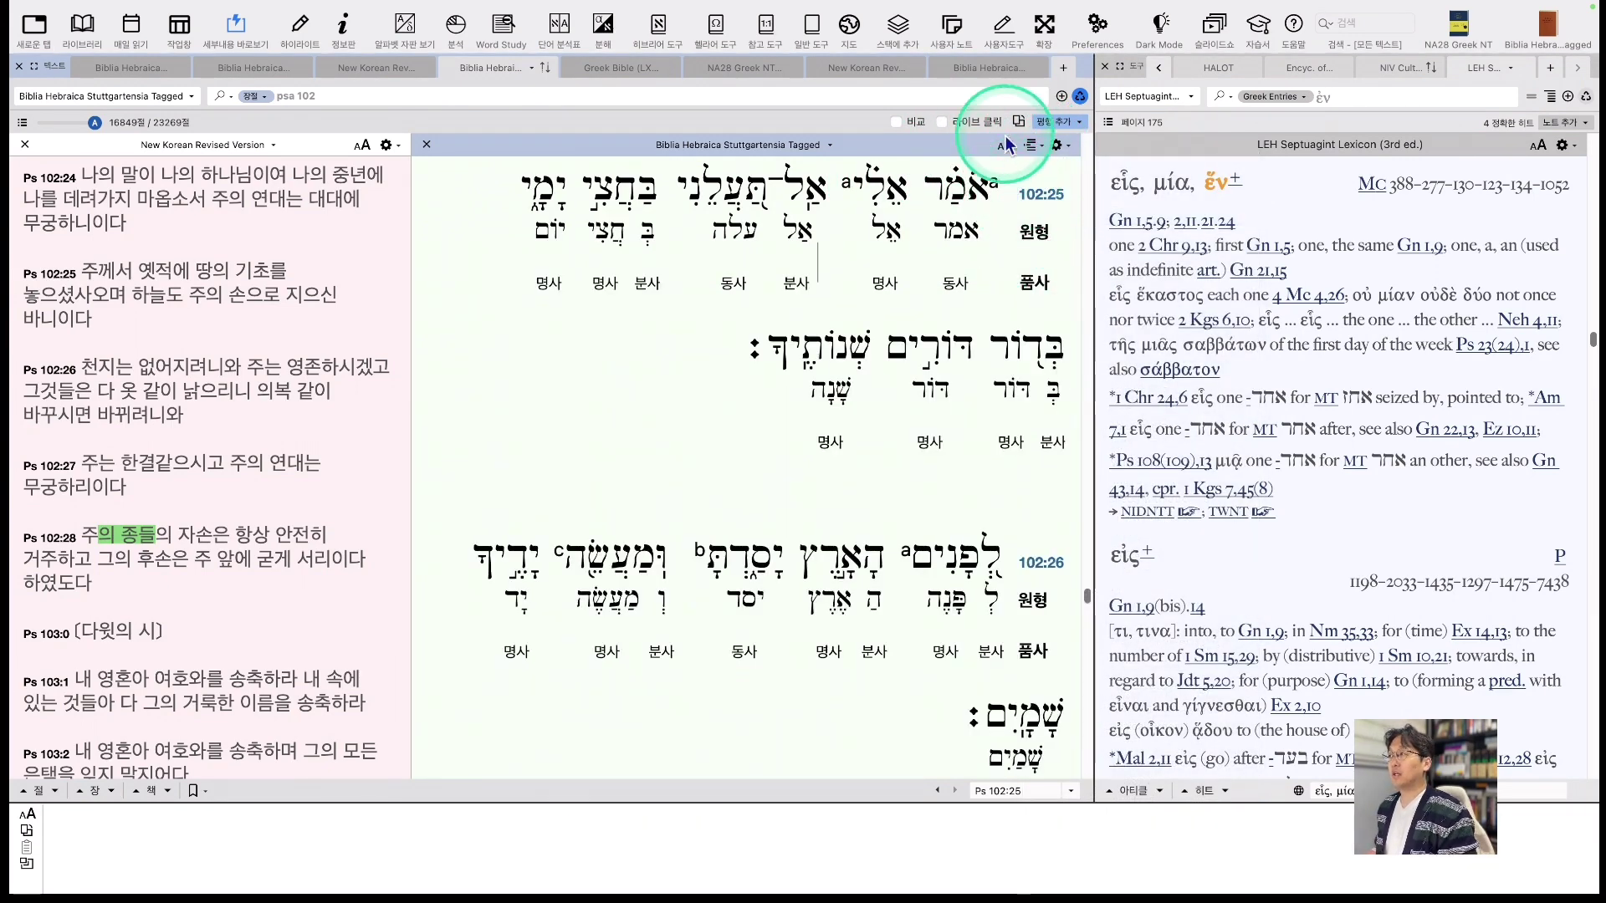
pyautogui.click(1030, 149)
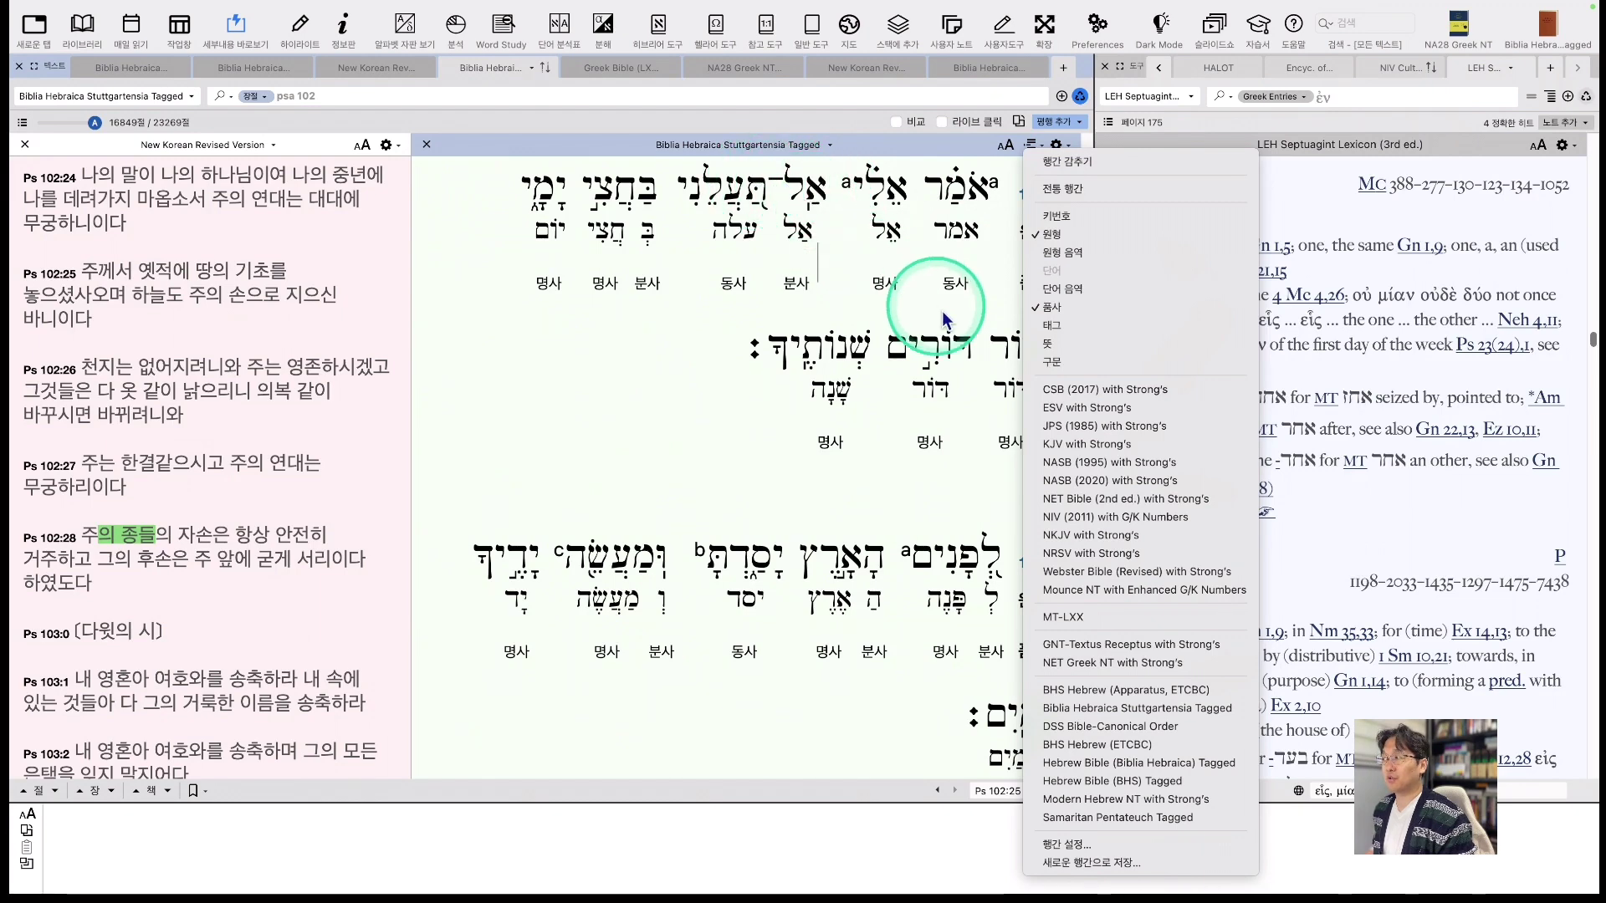
pyautogui.click(1046, 288)
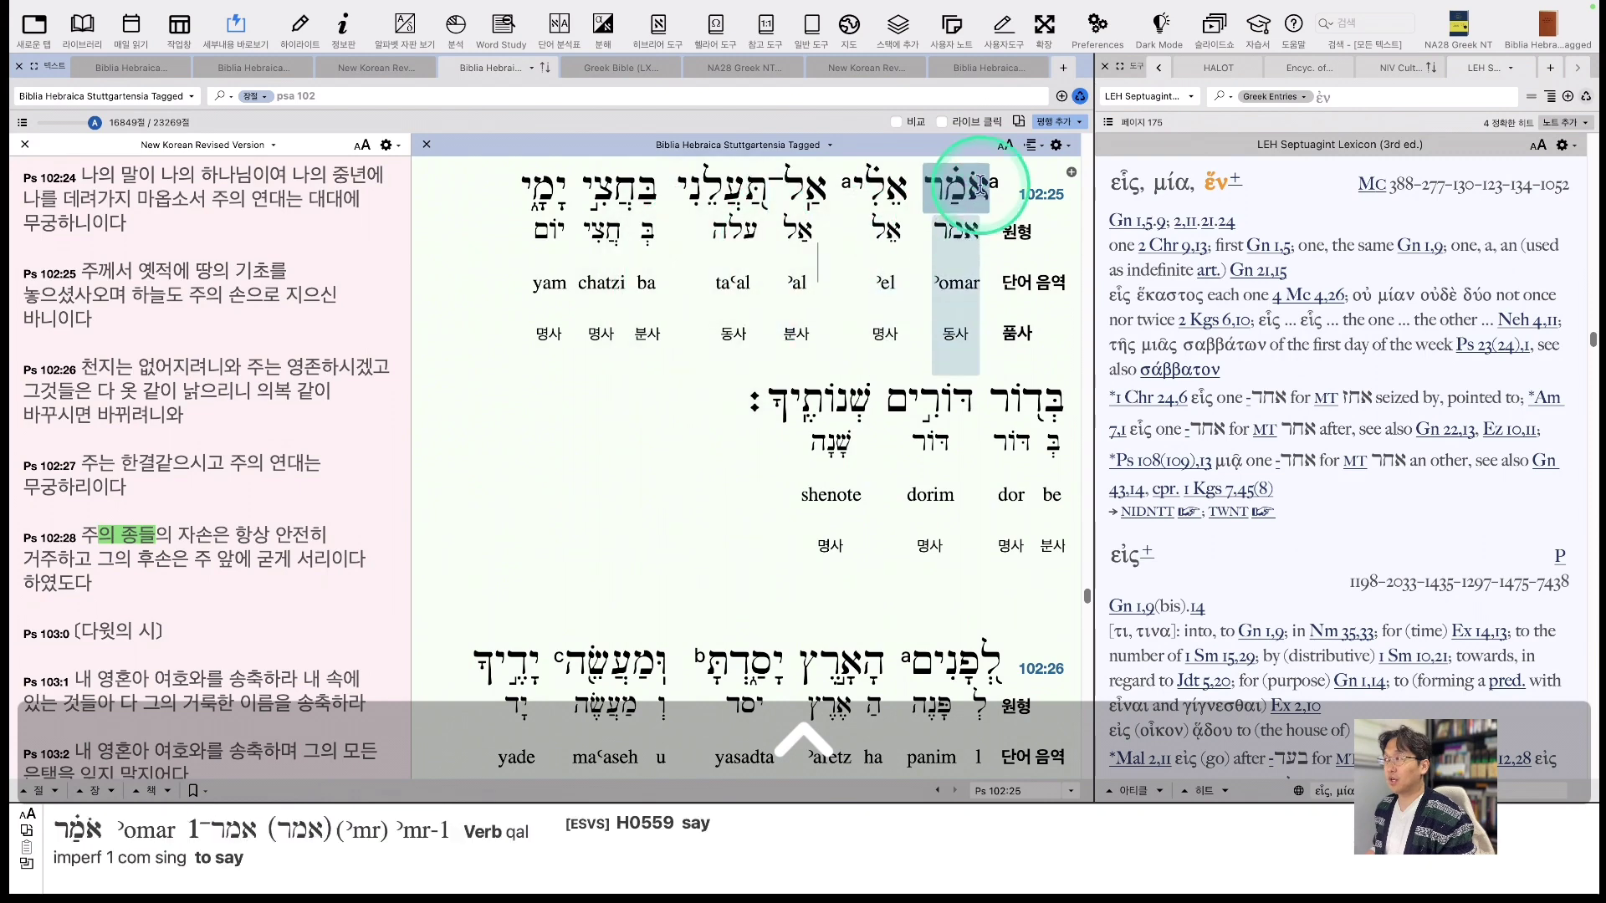
# Add the lemma transliteration (원형 음역) line to the interlinear and remove the word transliteration (단어 음역) line.
pyautogui.click(1052, 146)
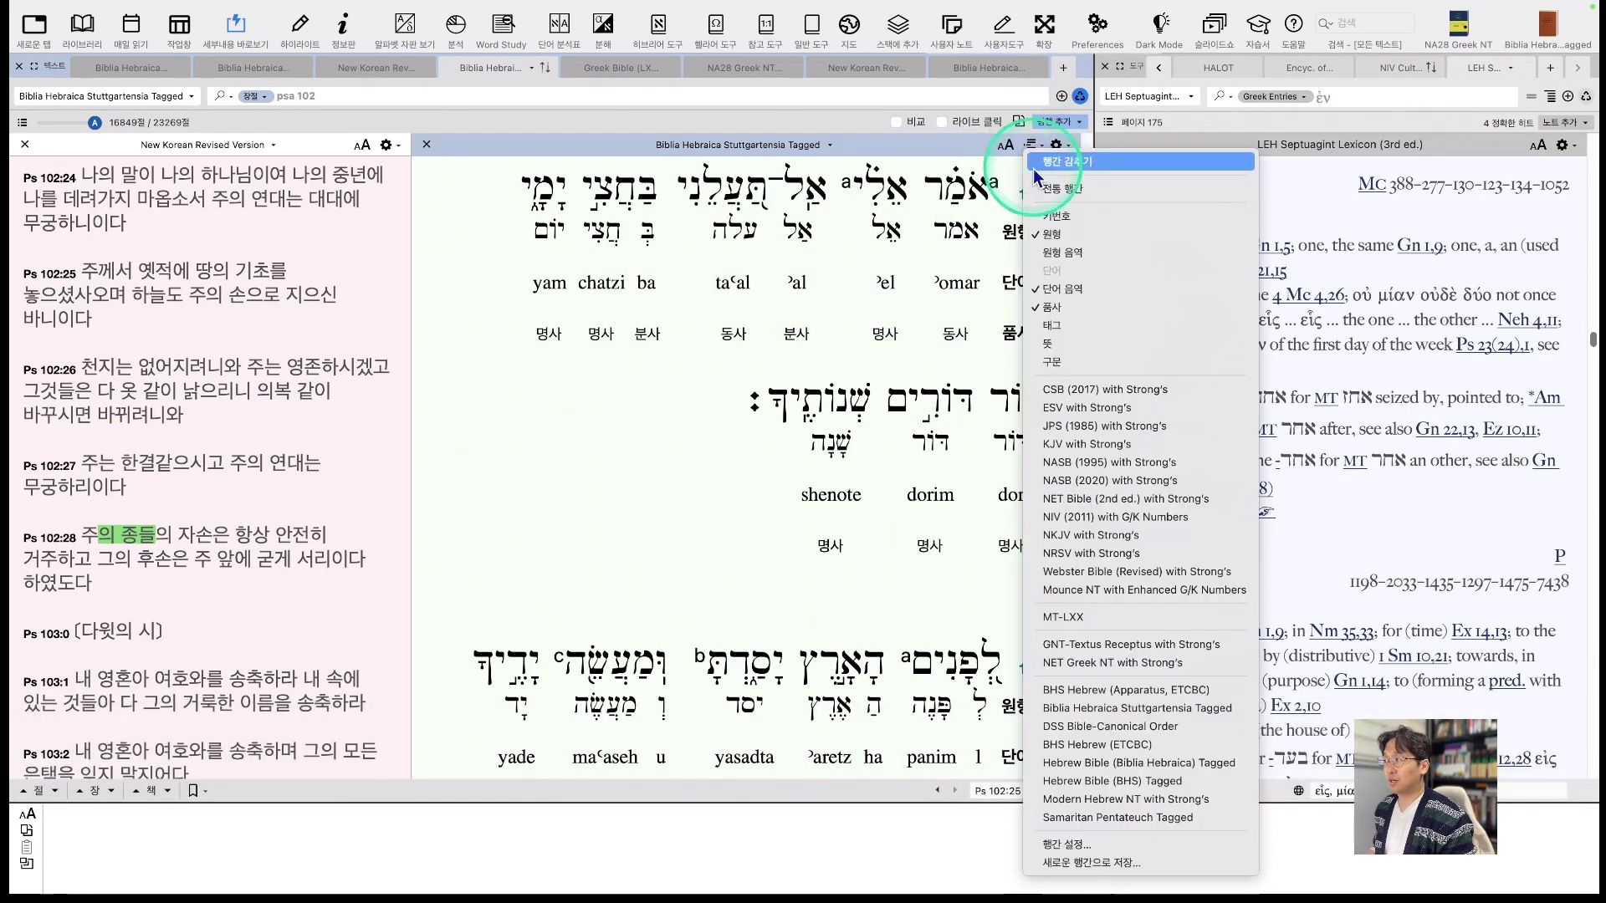
pyautogui.click(1037, 255)
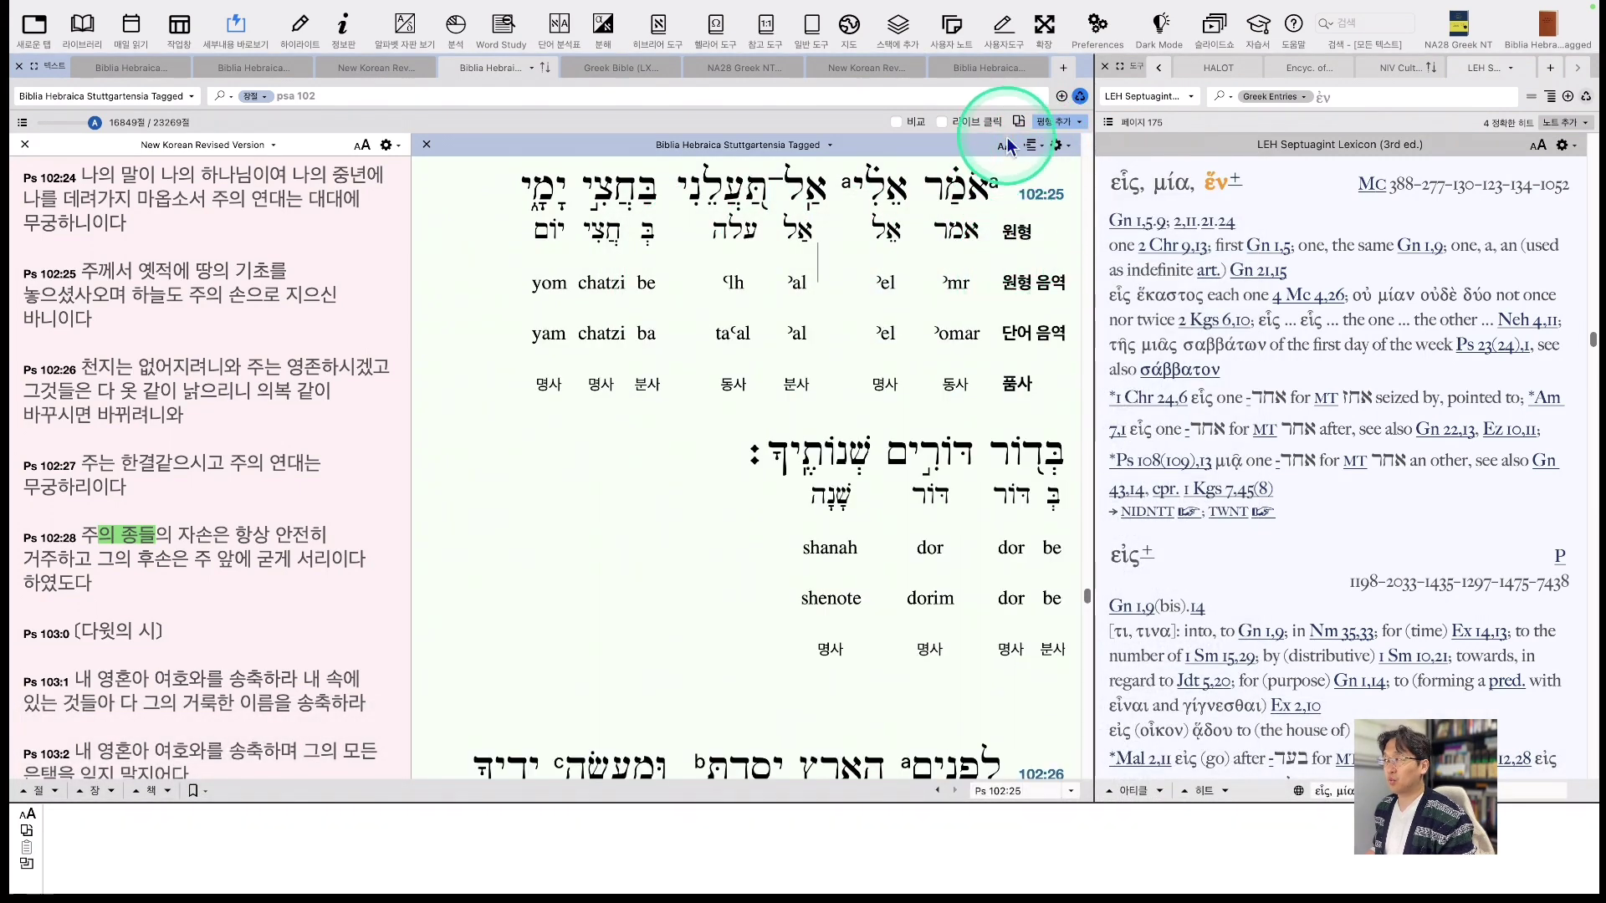
pyautogui.click(1034, 146)
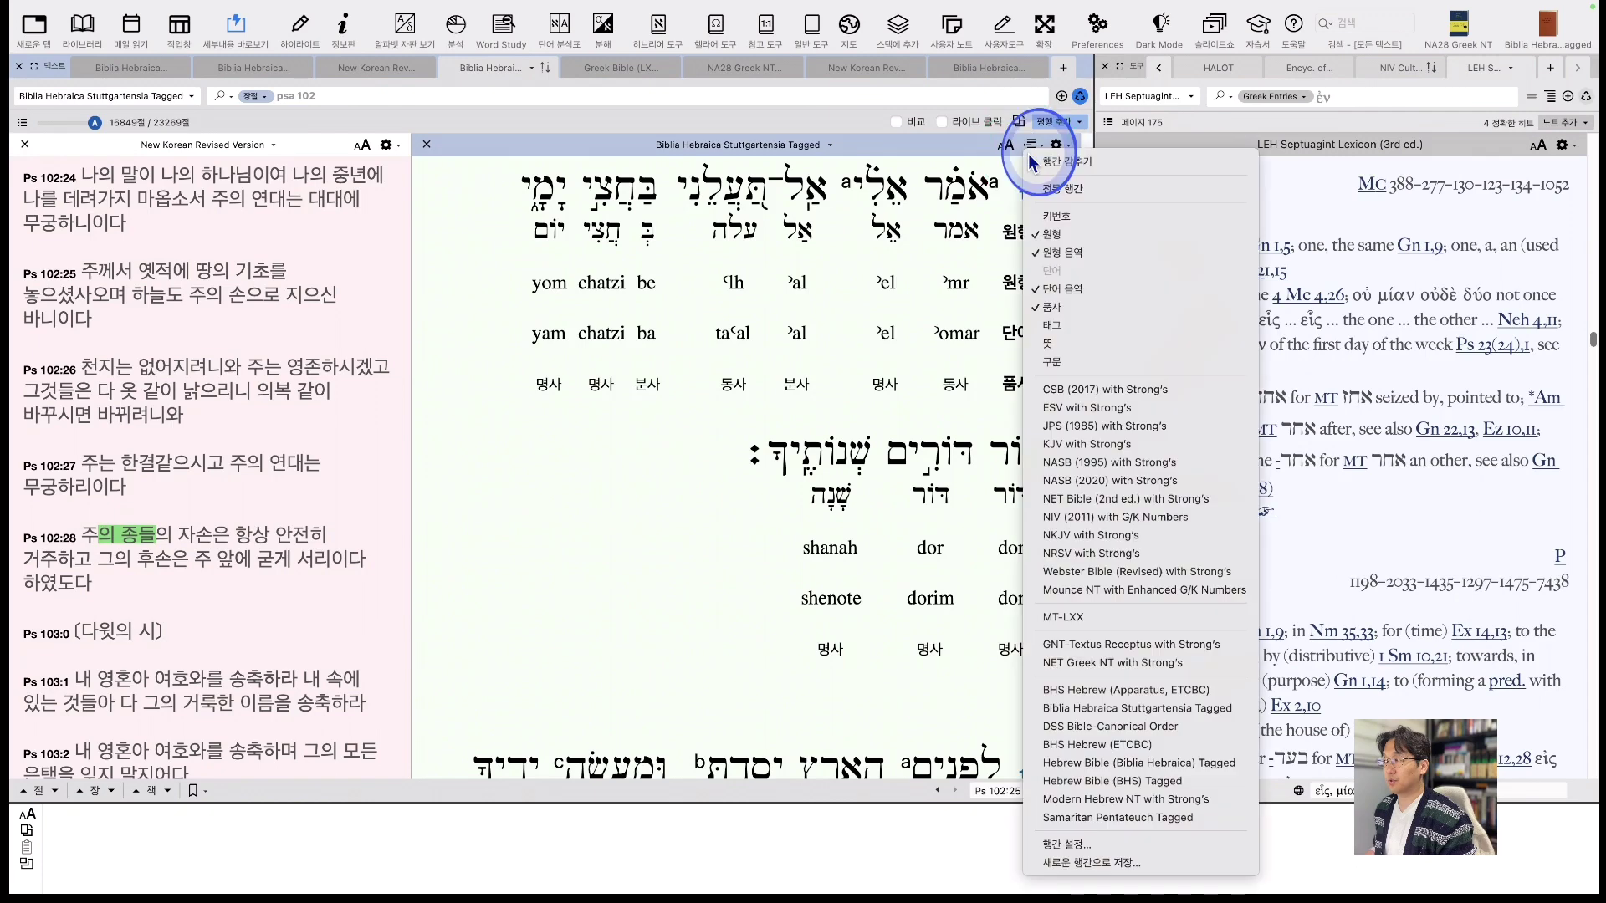
pyautogui.click(1046, 295)
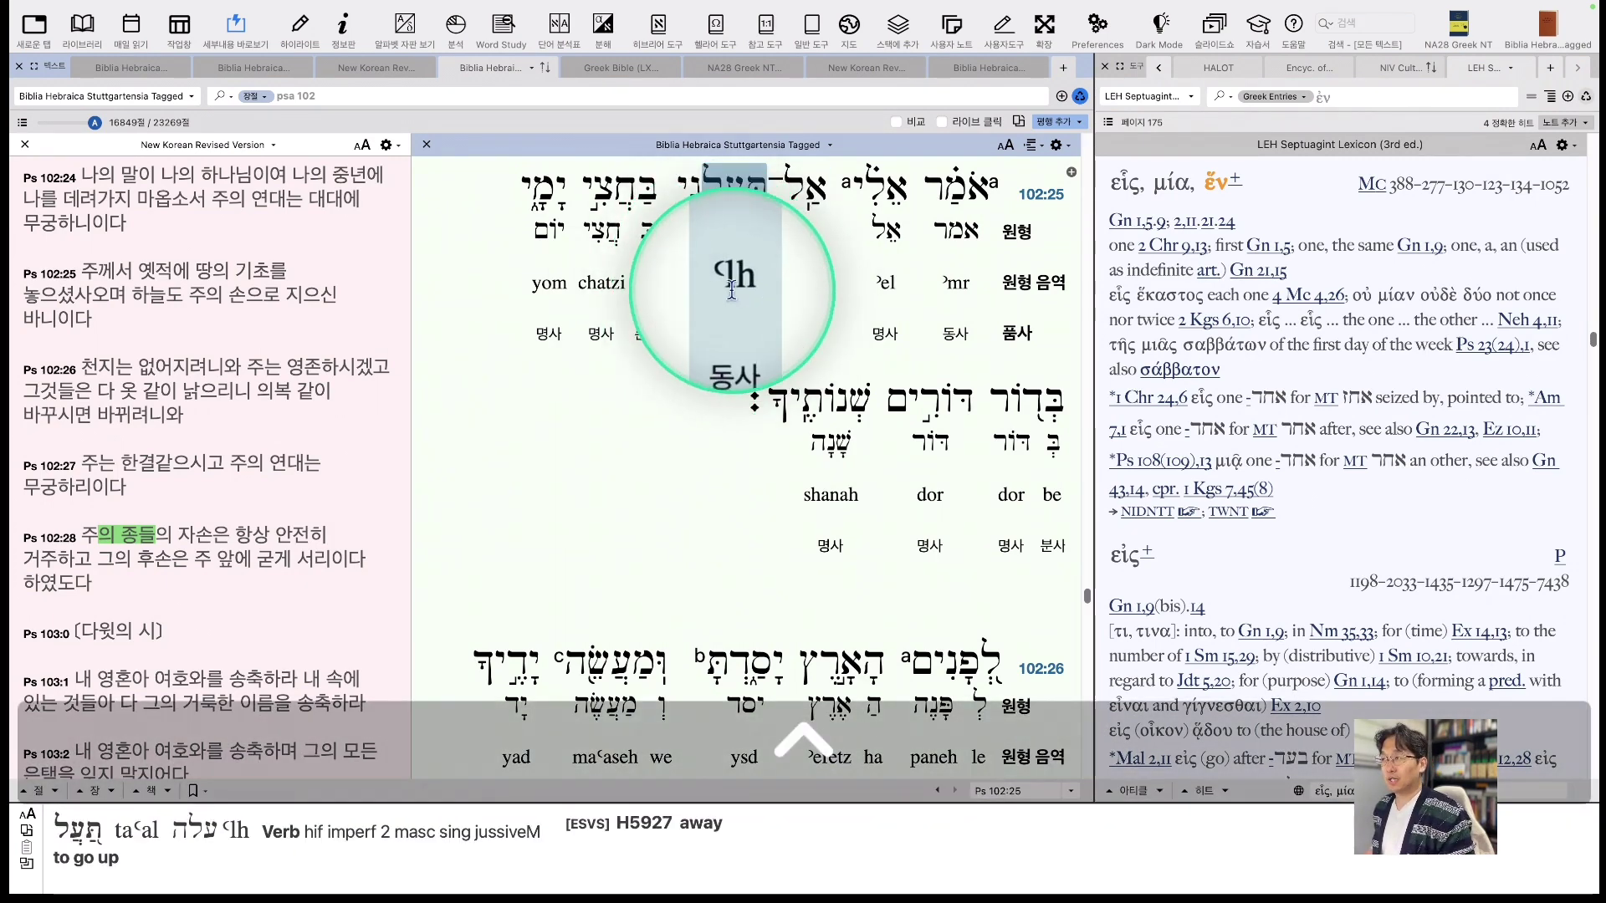
# Add the gloss (뜻) and grammatical tag (태그) lines to the interlinear and review them under Psalm 102:25.
pyautogui.click(1032, 145)
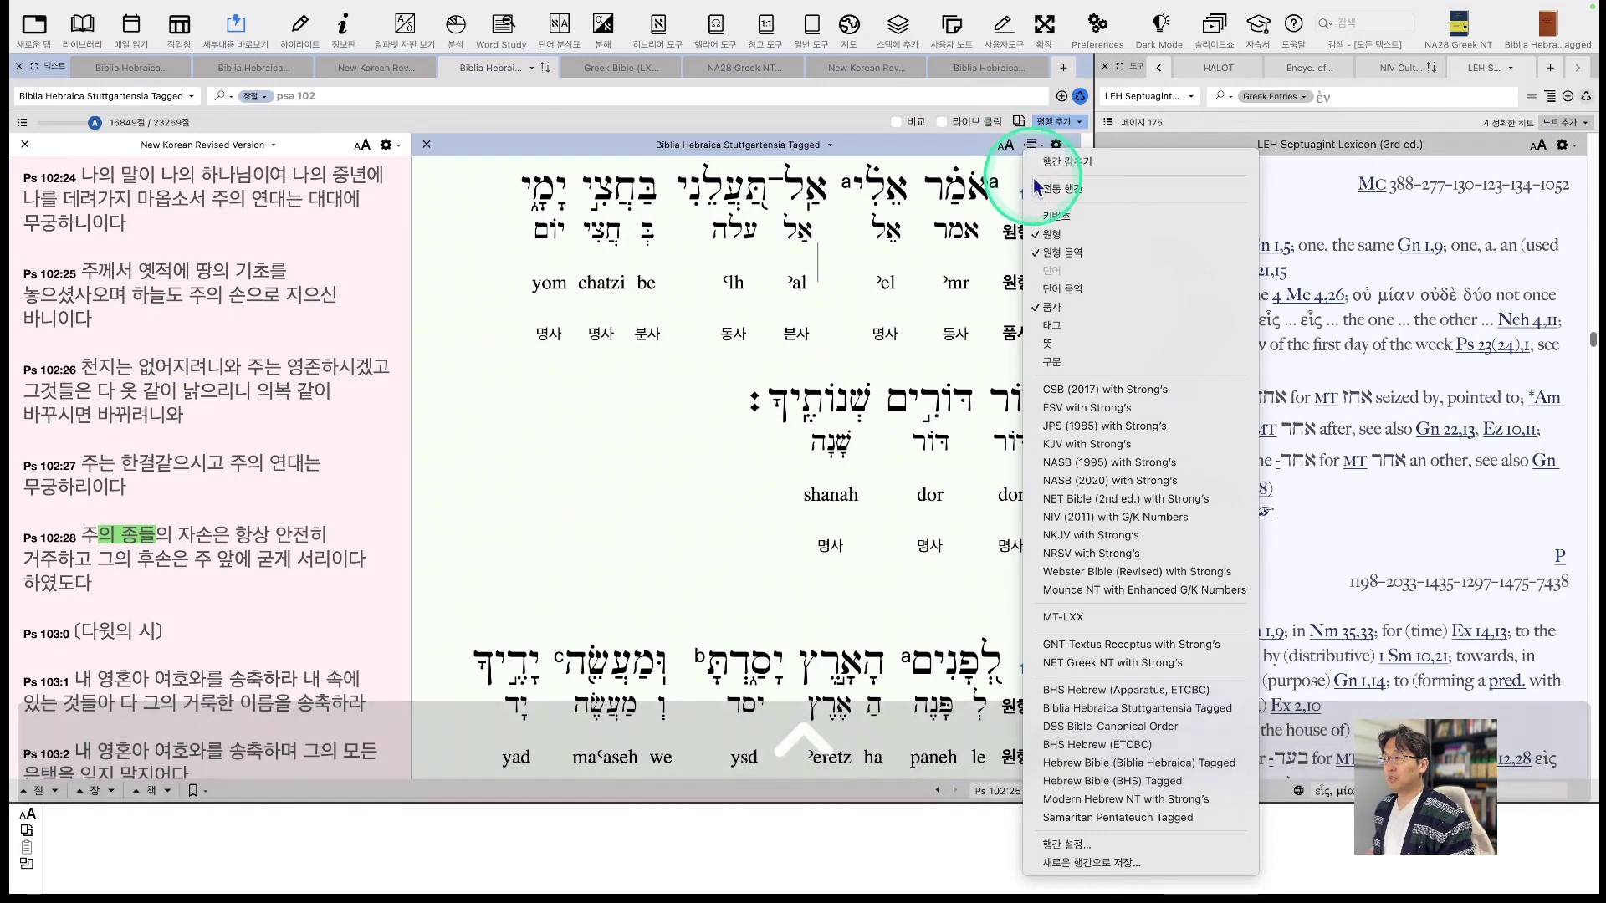
pyautogui.click(1055, 347)
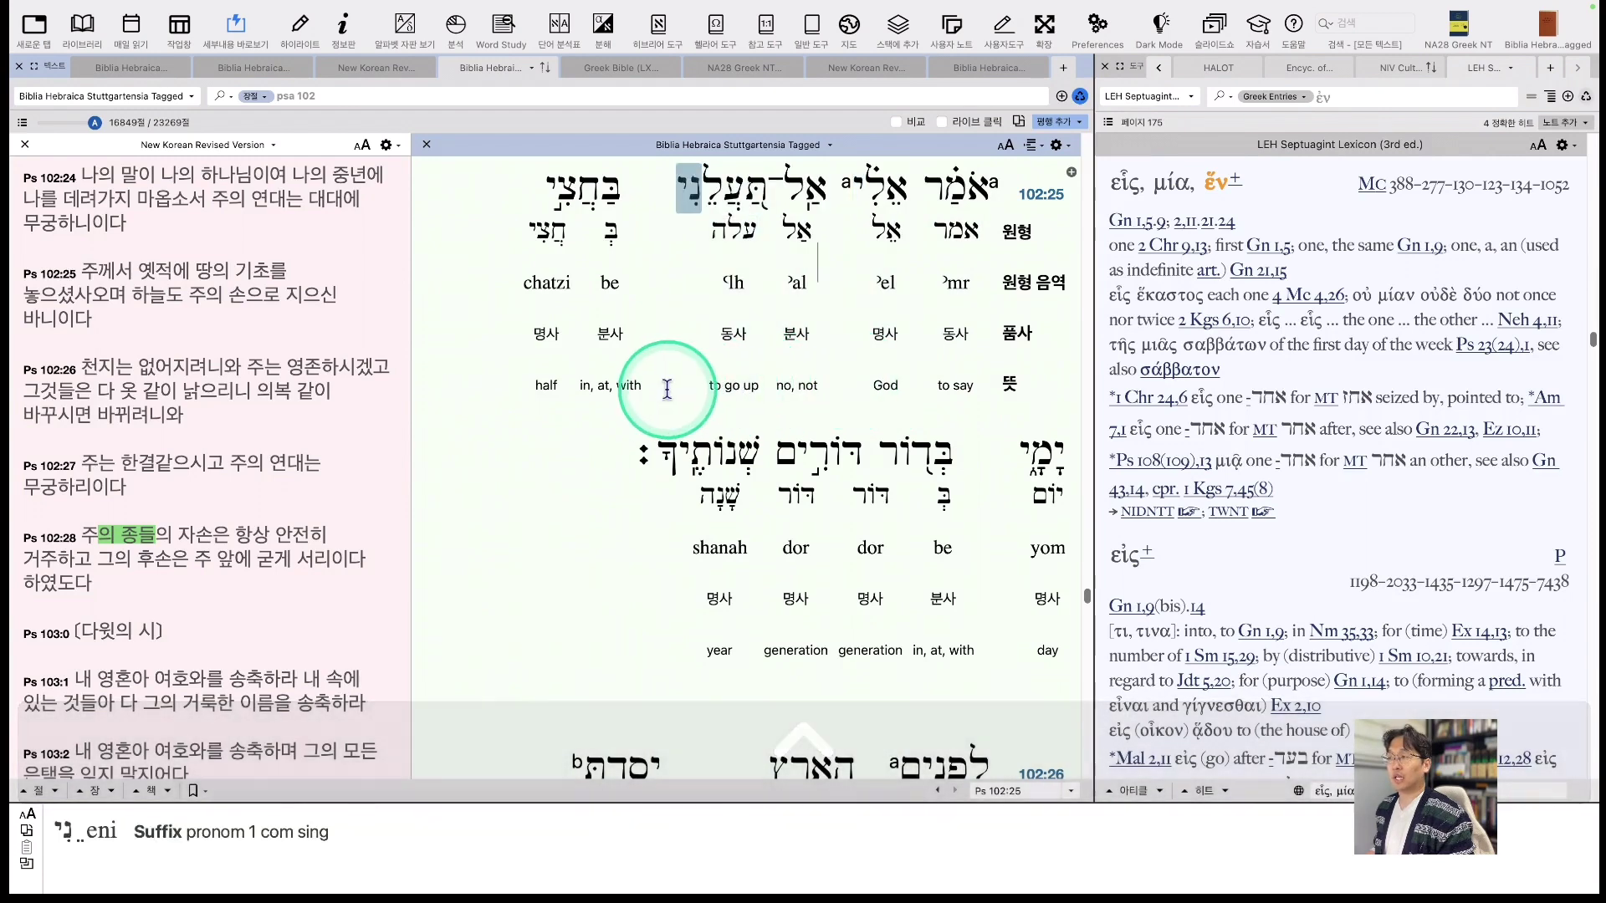
pyautogui.scroll(-6, 510, 398)
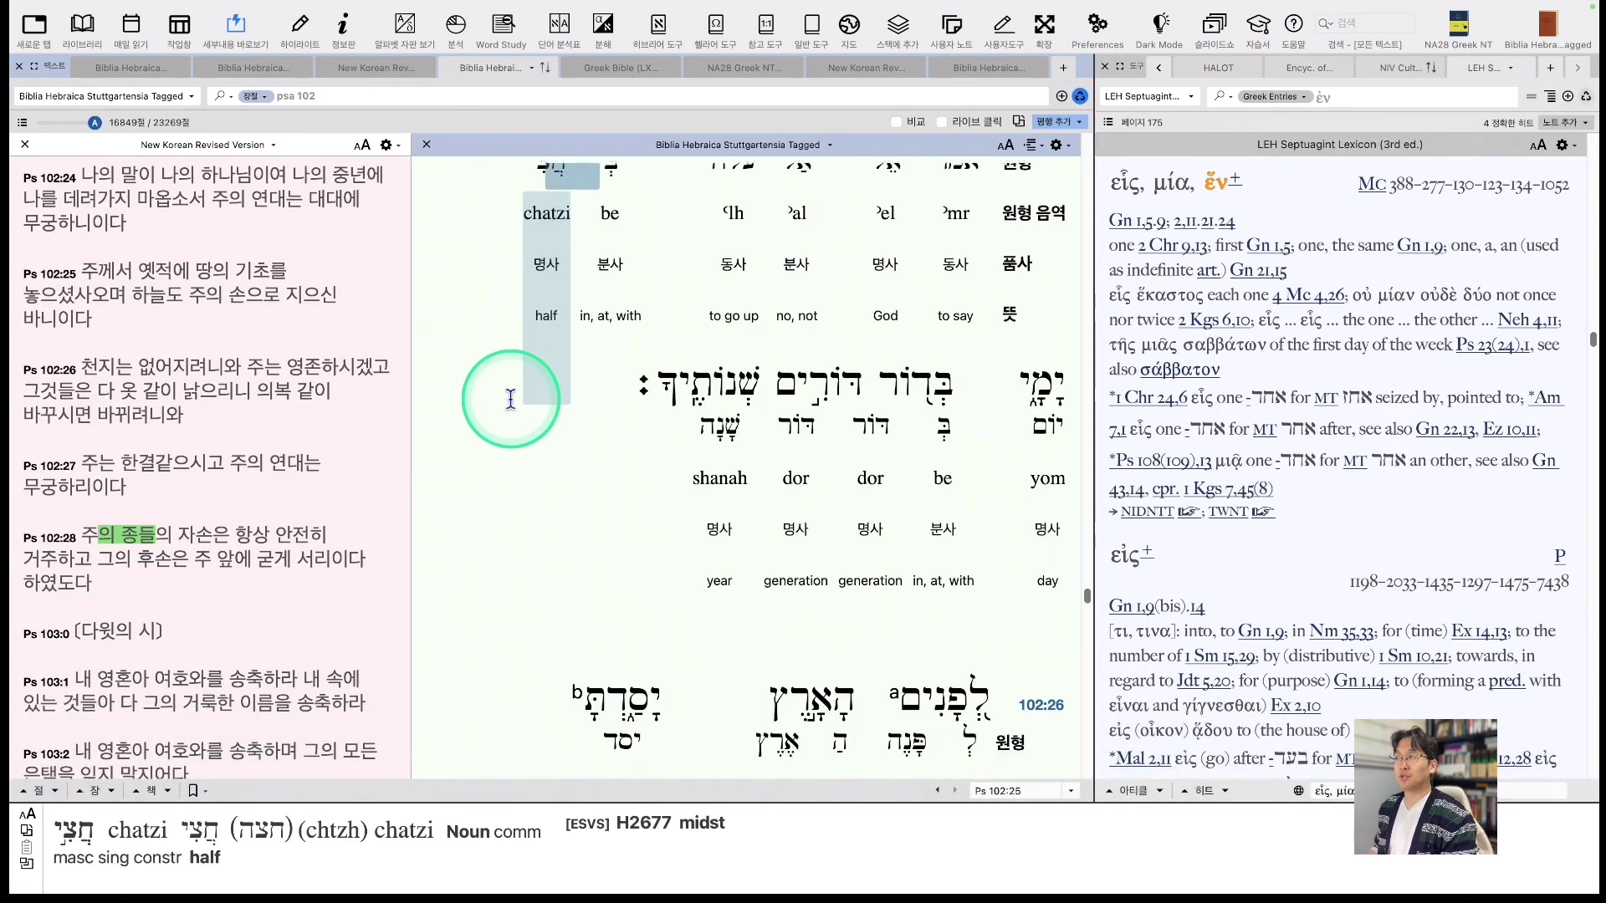
pyautogui.scroll(5, 653, 258)
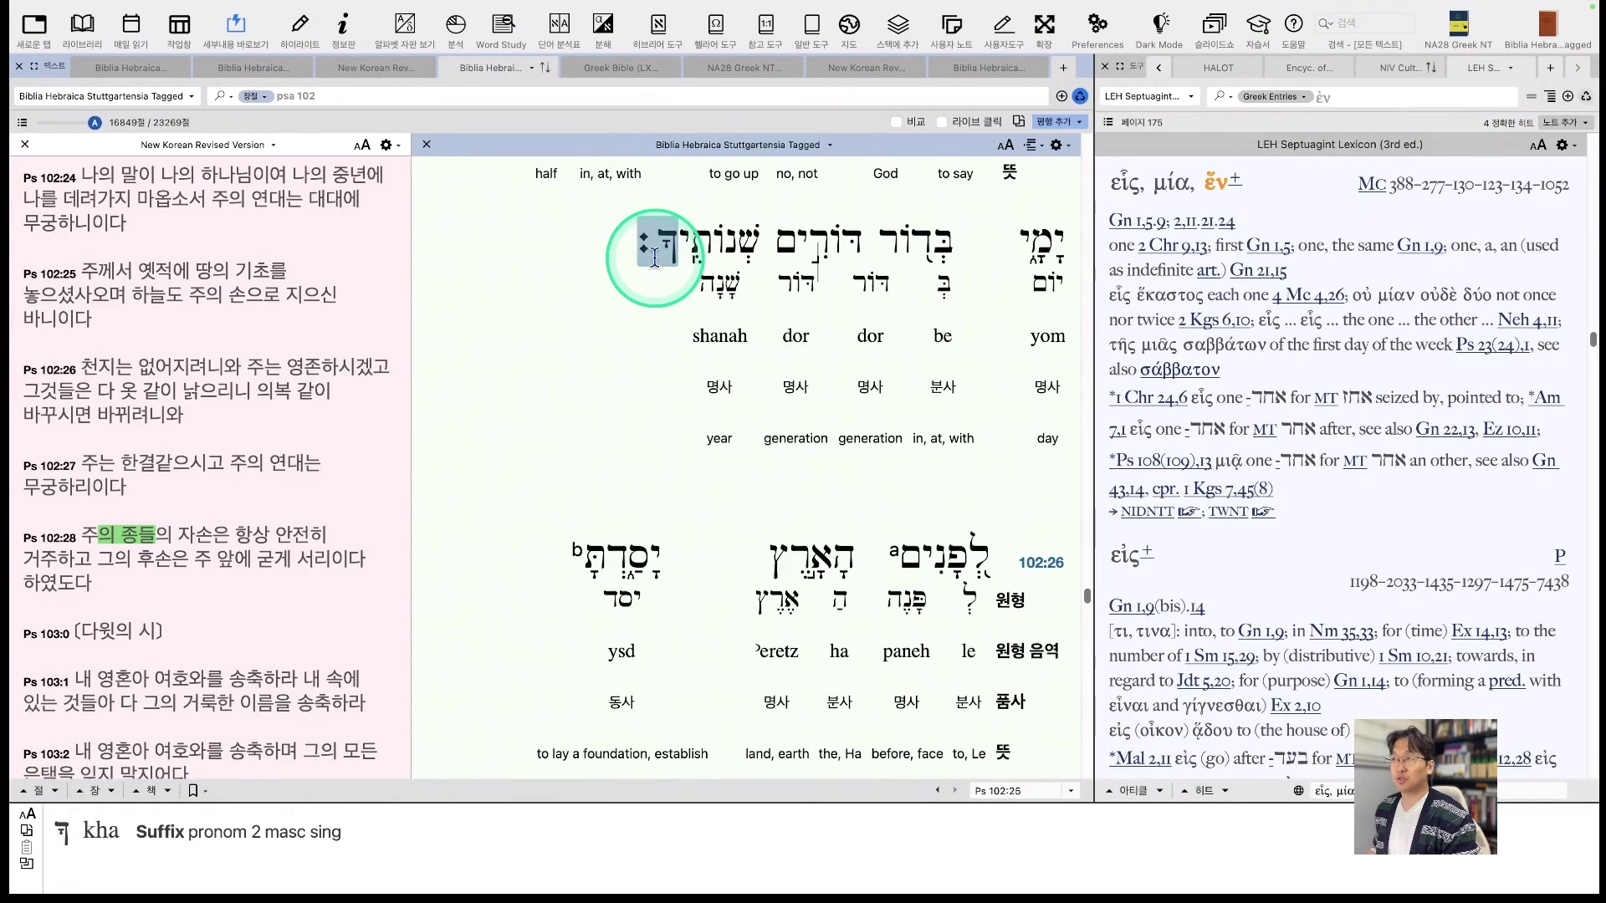
pyautogui.scroll(3, 817, 197)
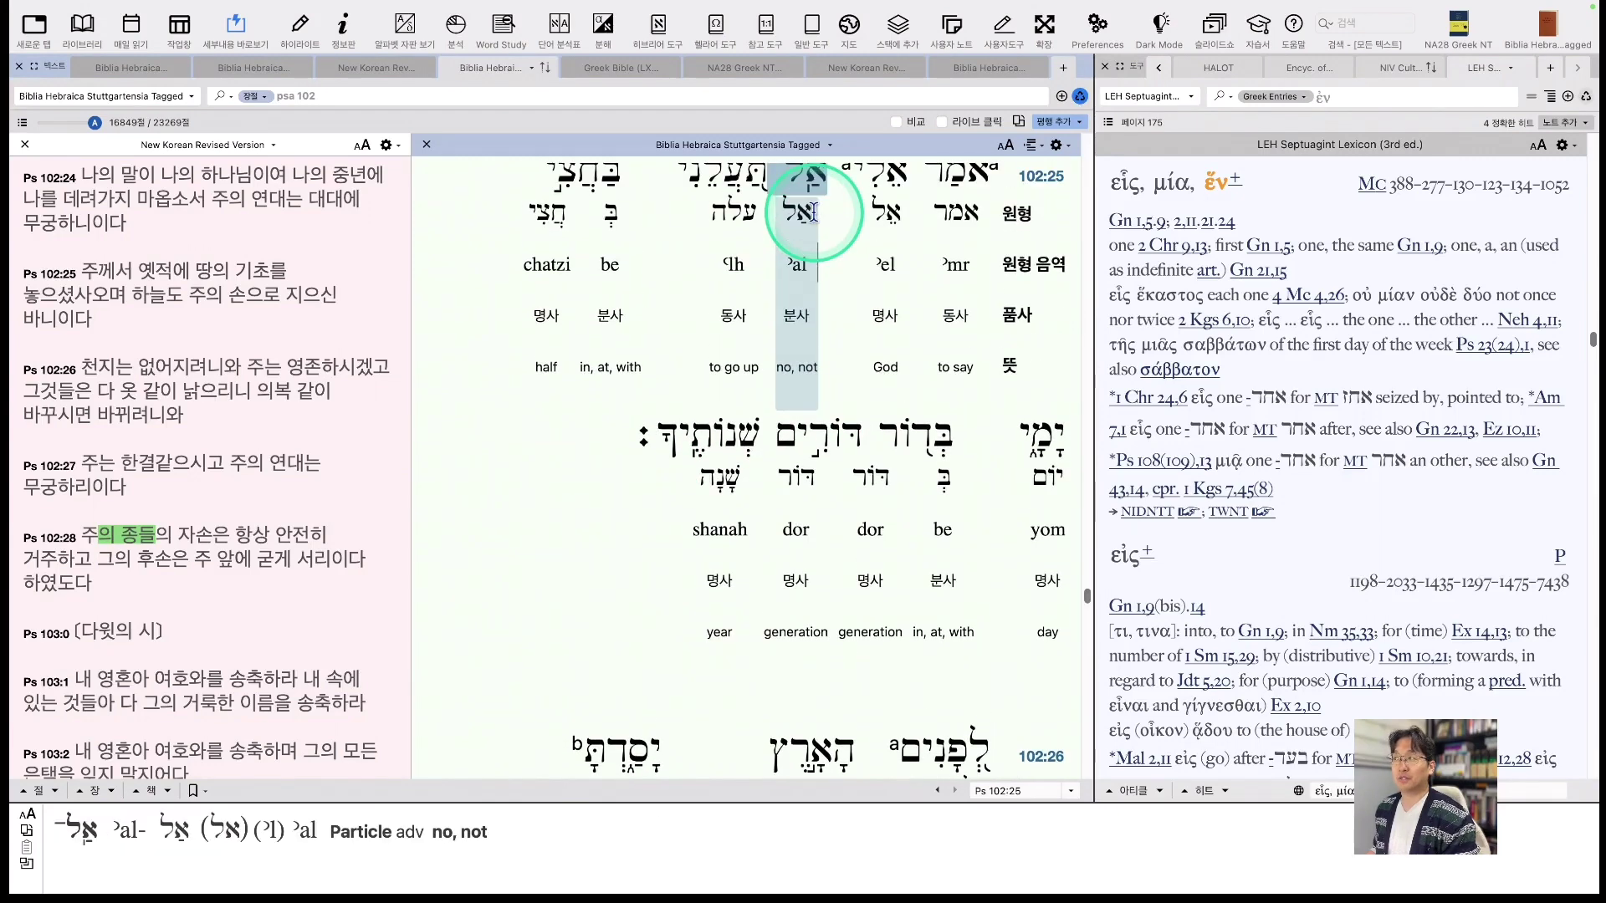
pyautogui.scroll(1, 945, 184)
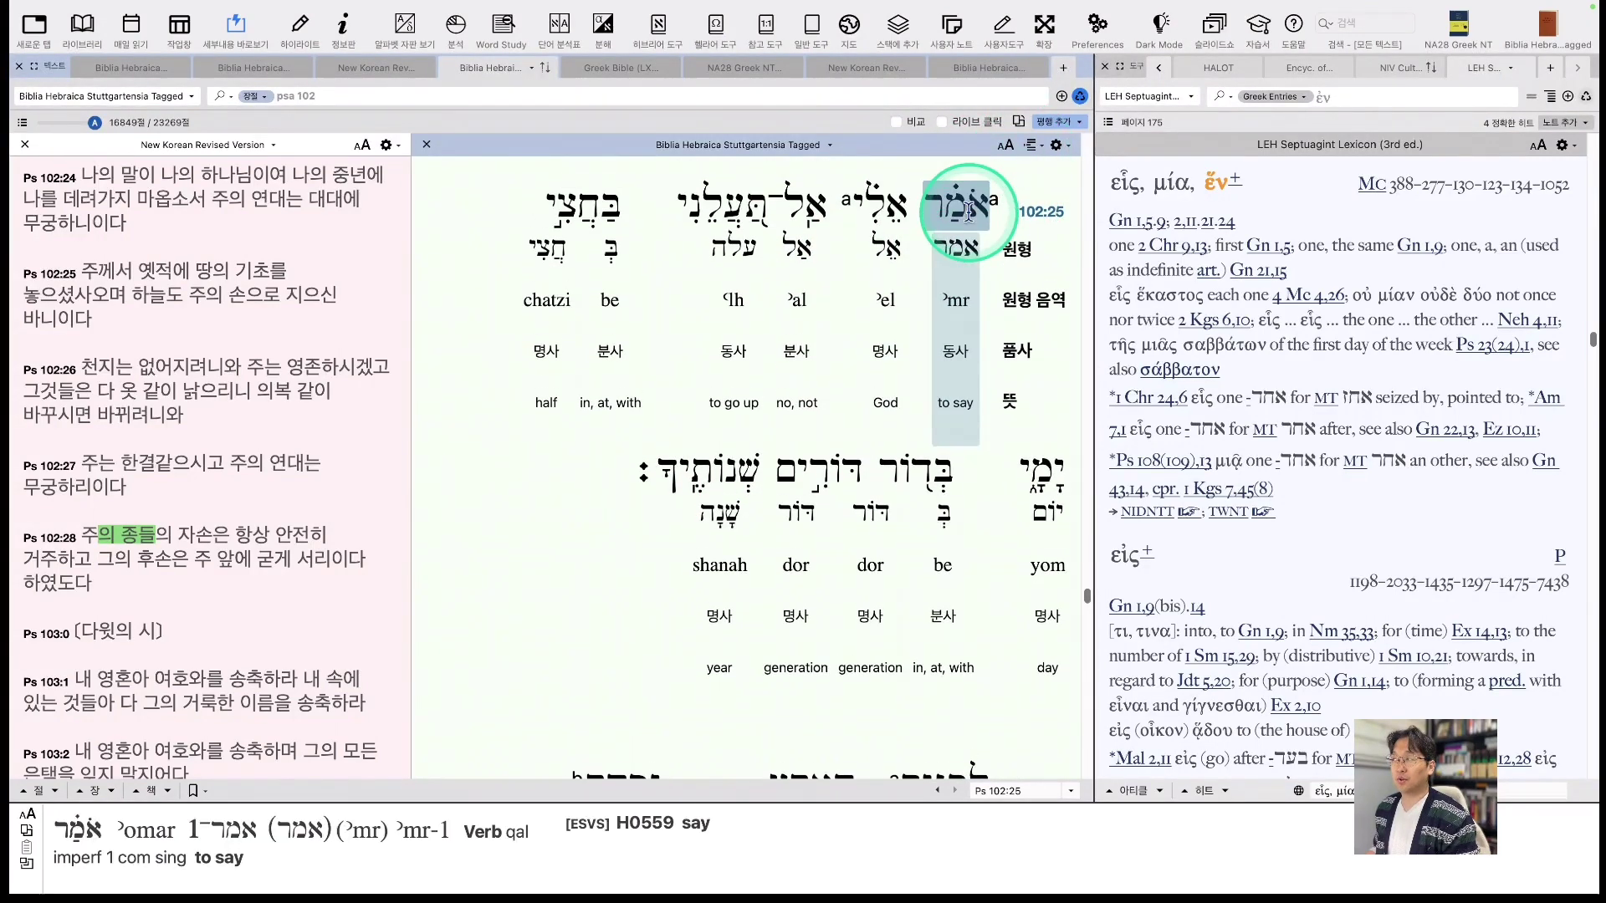
pyautogui.click(1032, 146)
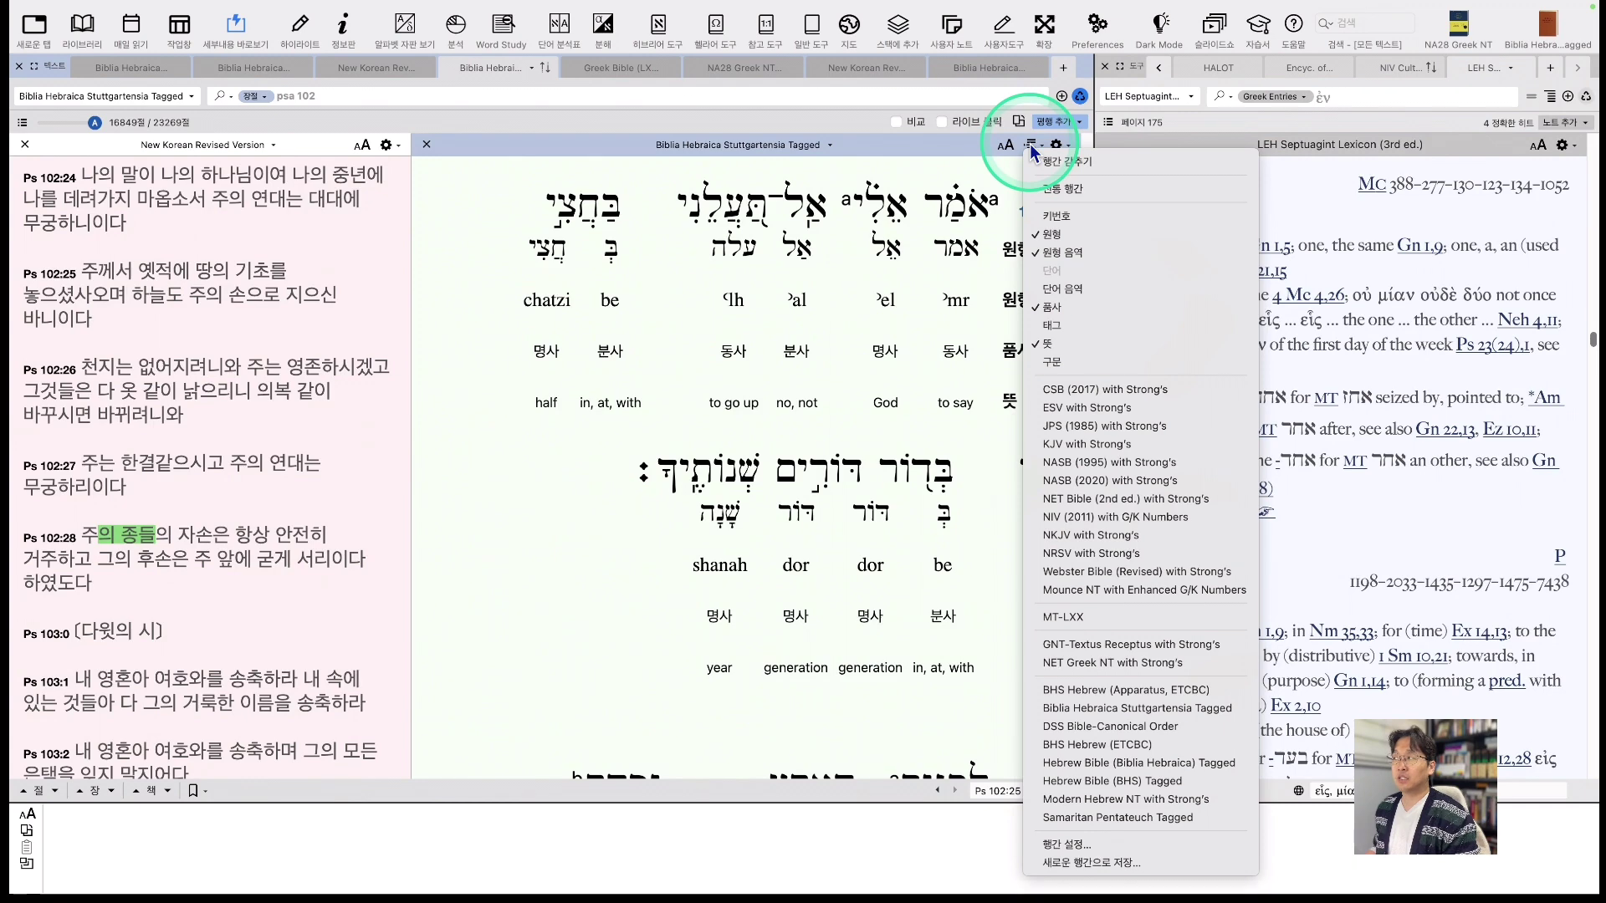
pyautogui.click(1053, 332)
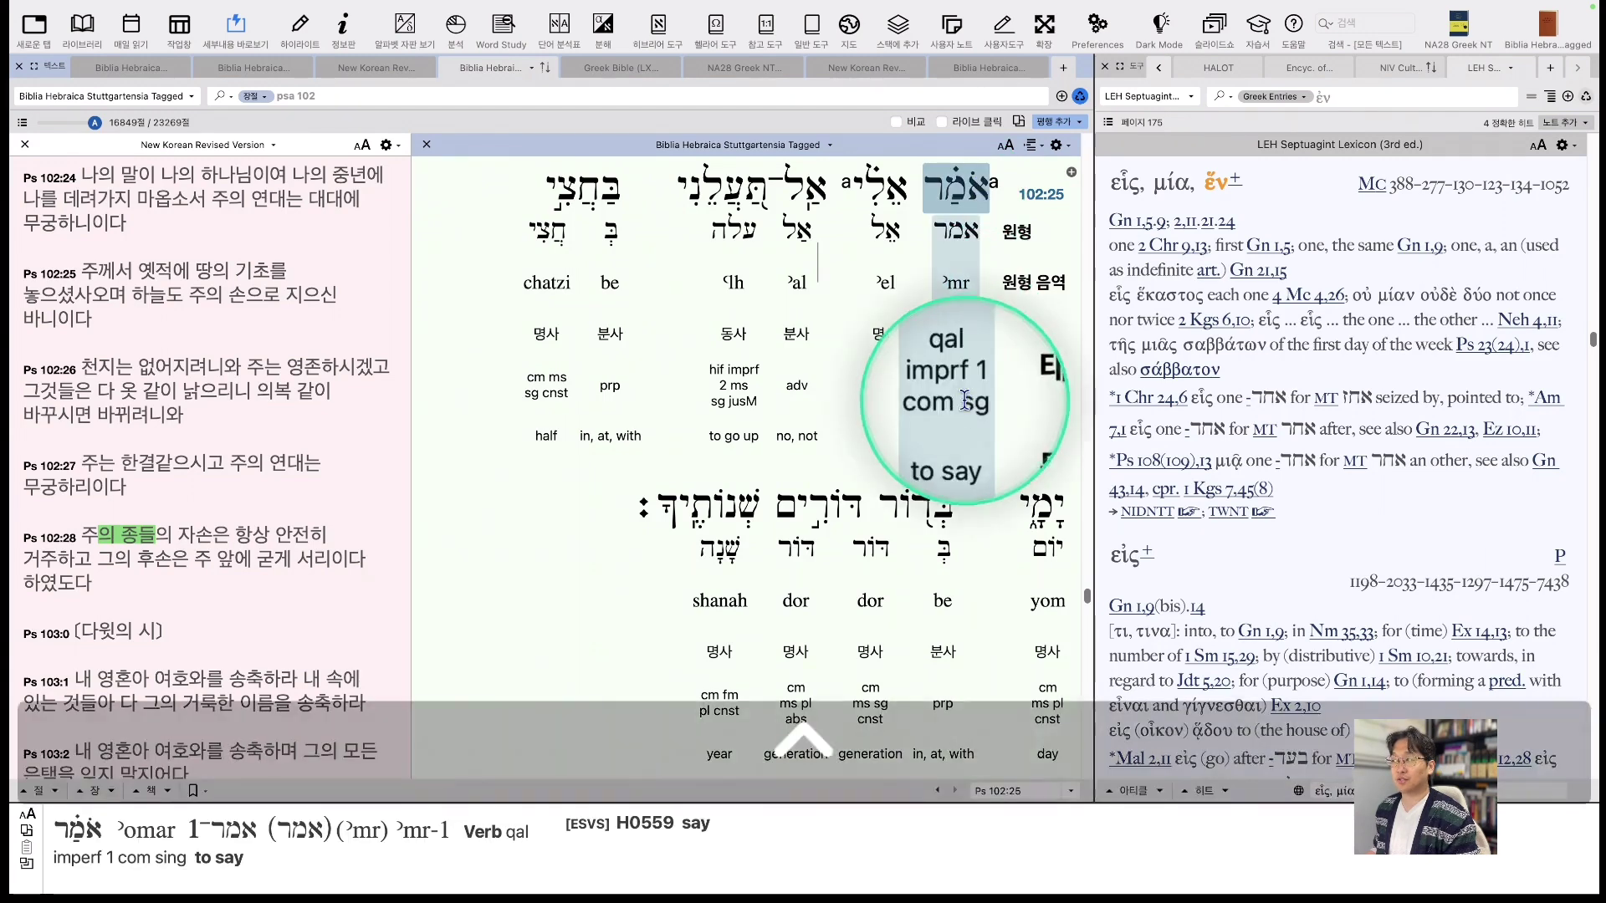
# Remove the lemma (원형), tag (태그) and gloss (뜻) lines from the Hebrew interlinear.
pyautogui.click(1034, 146)
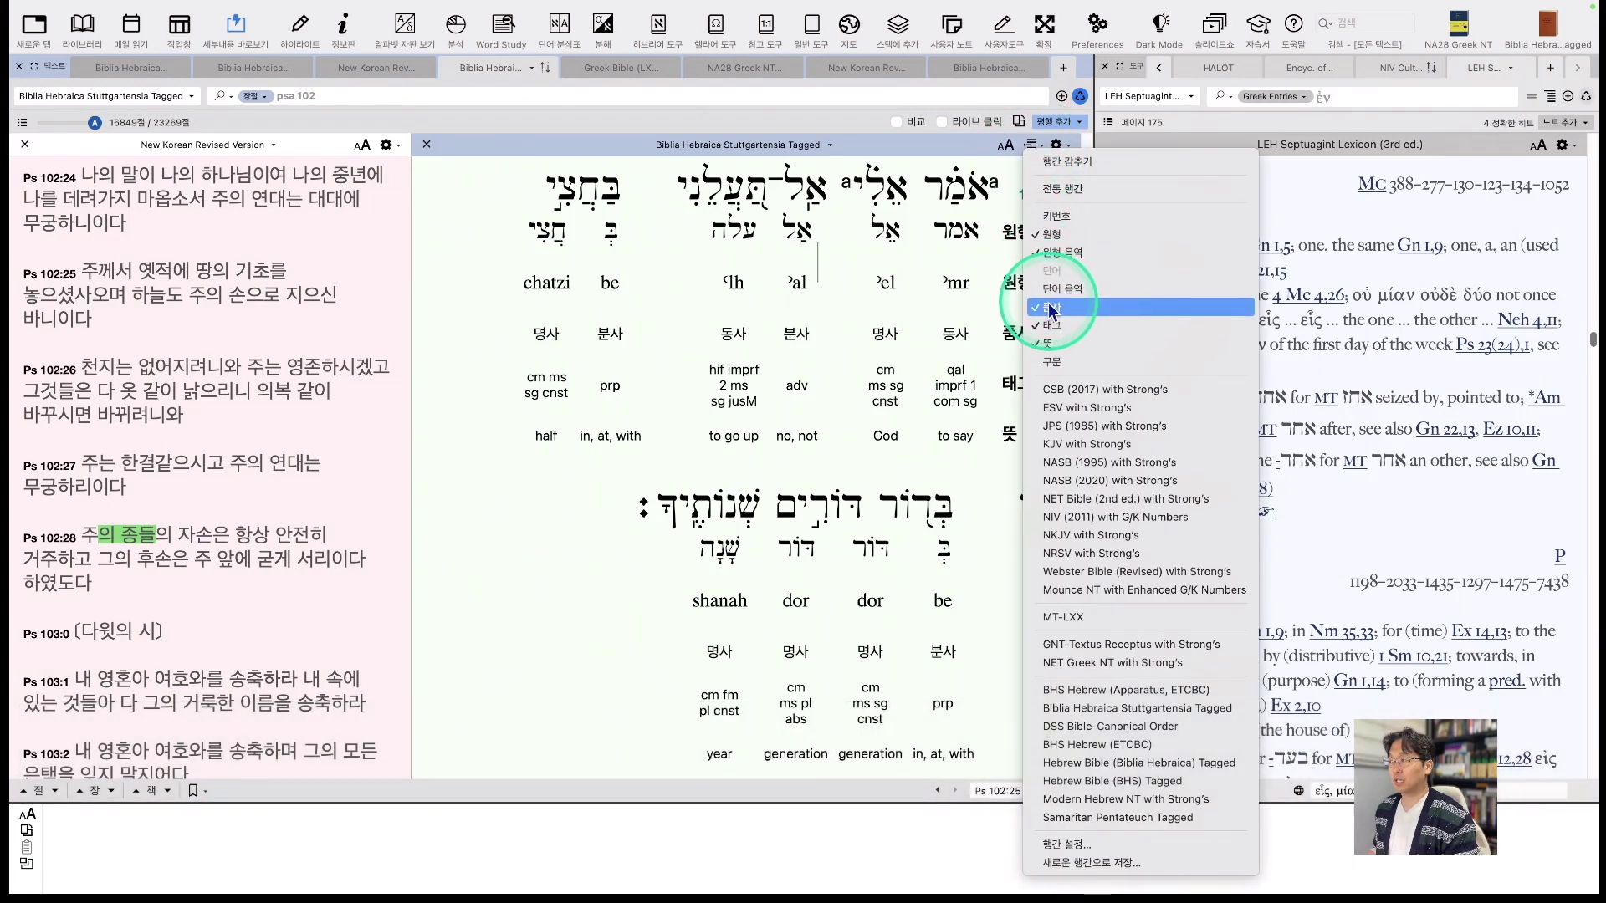
pyautogui.click(1032, 145)
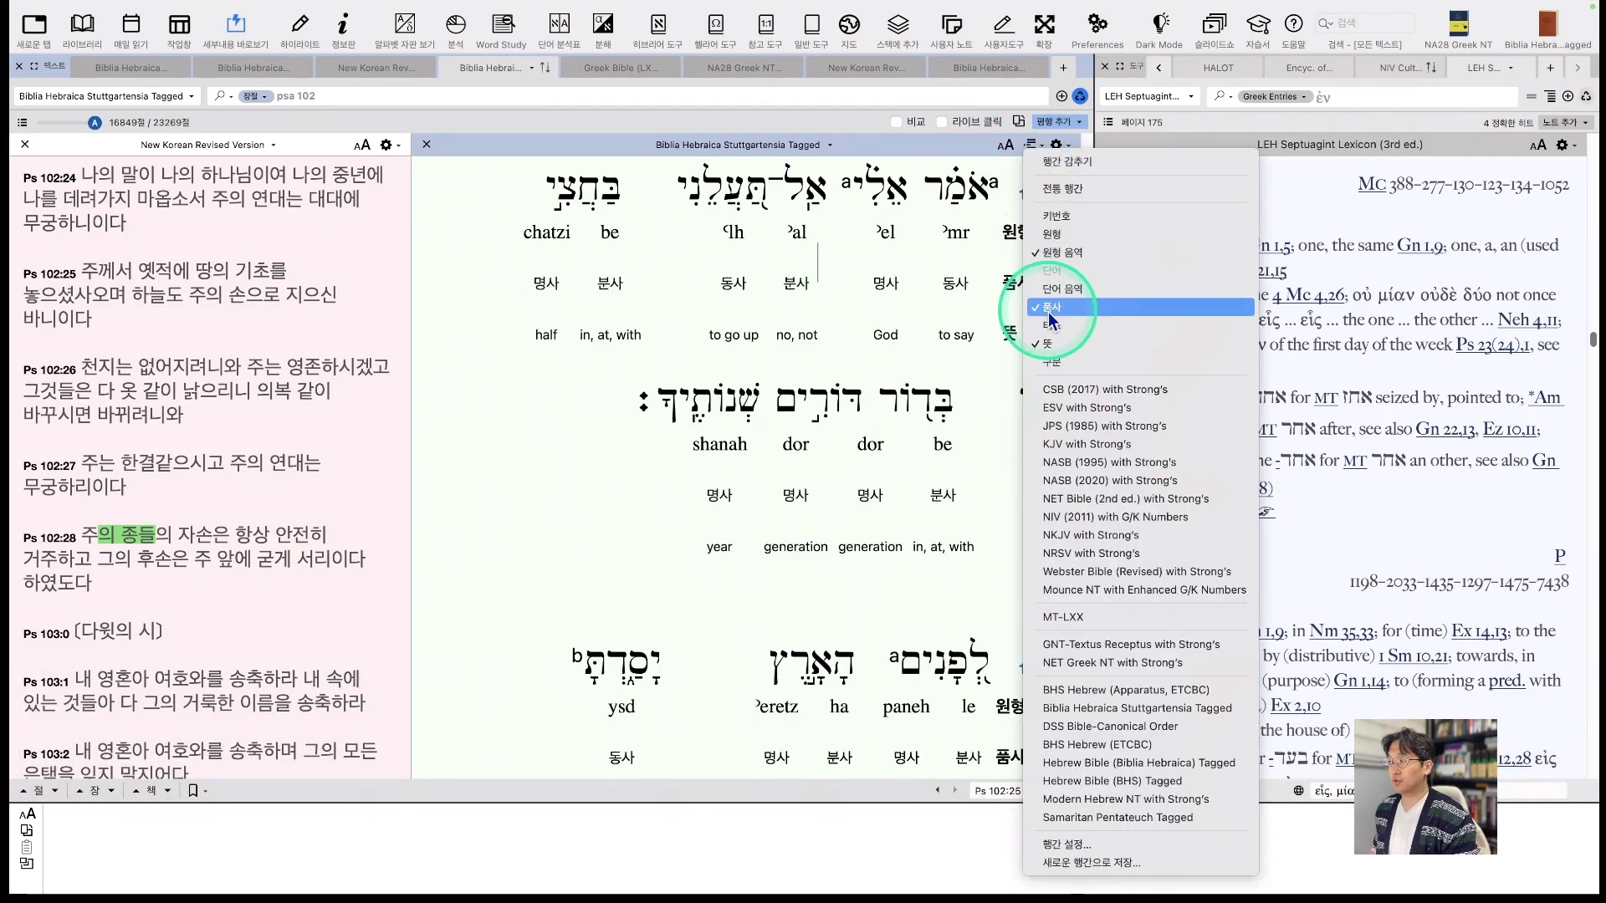
pyautogui.click(1046, 344)
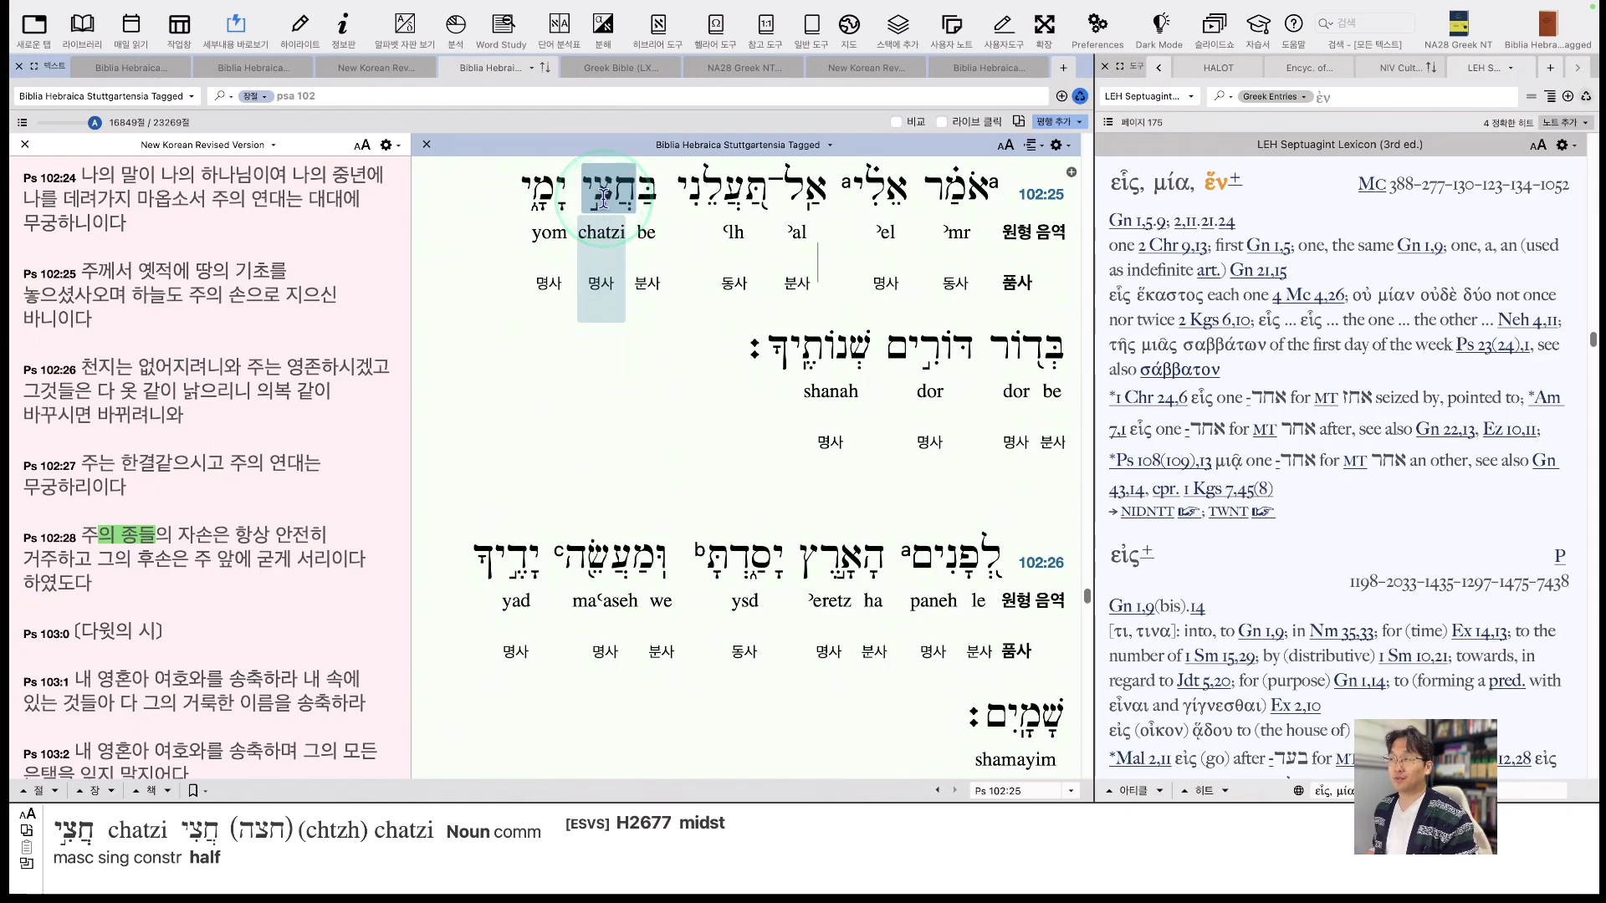
# Try the ESV with Strong's line in the Hebrew interlinear and remove it again.
pyautogui.click(1032, 145)
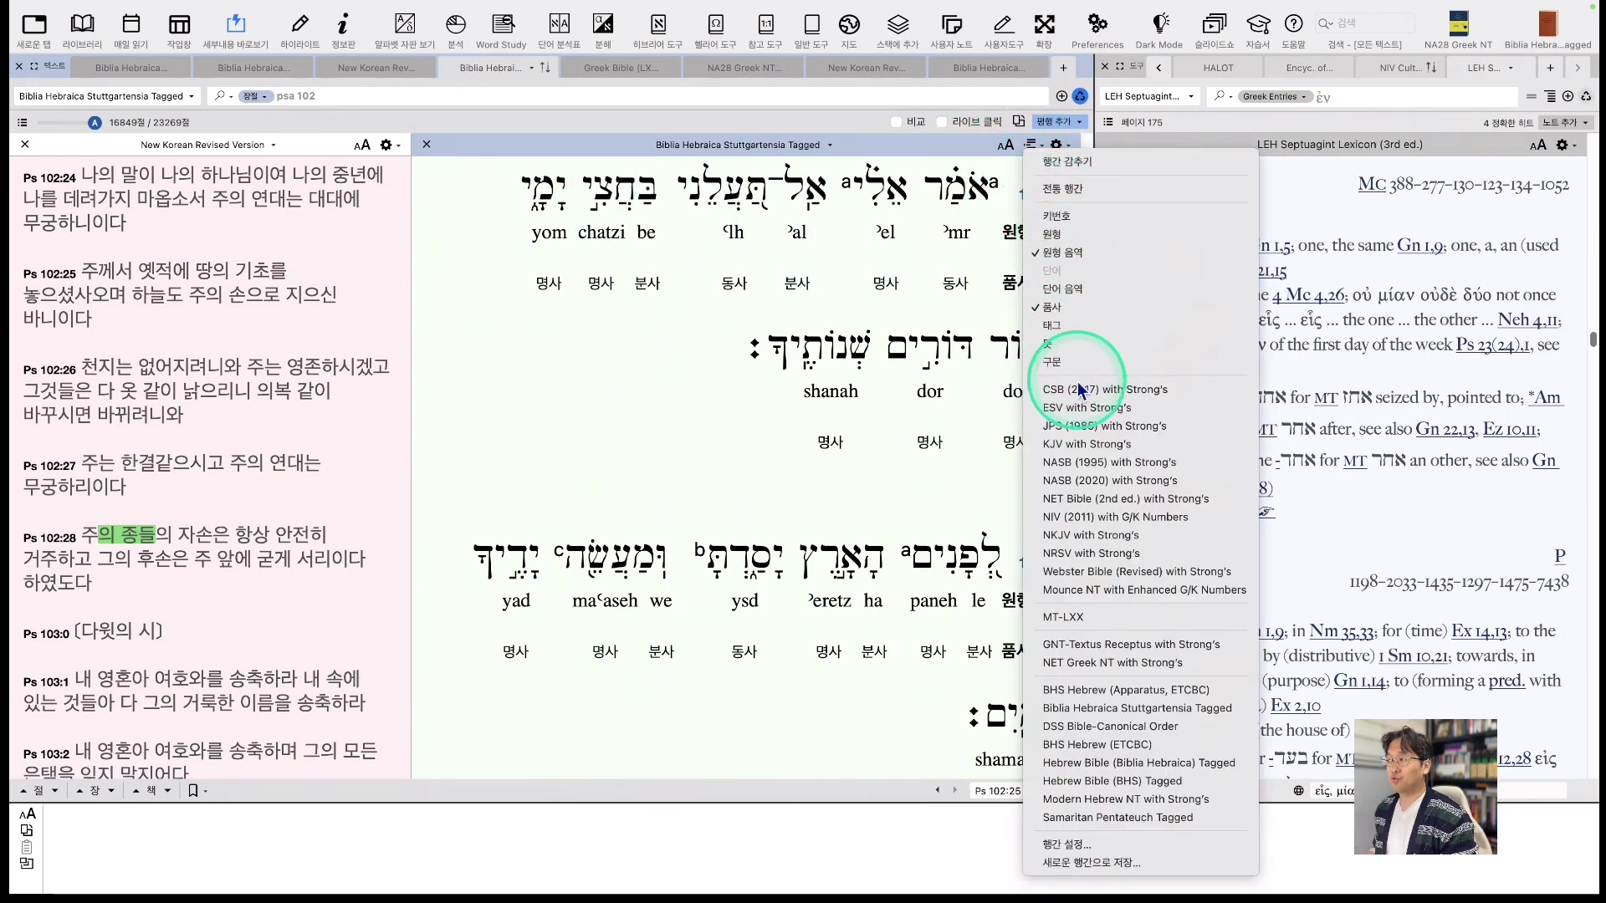
pyautogui.click(1061, 409)
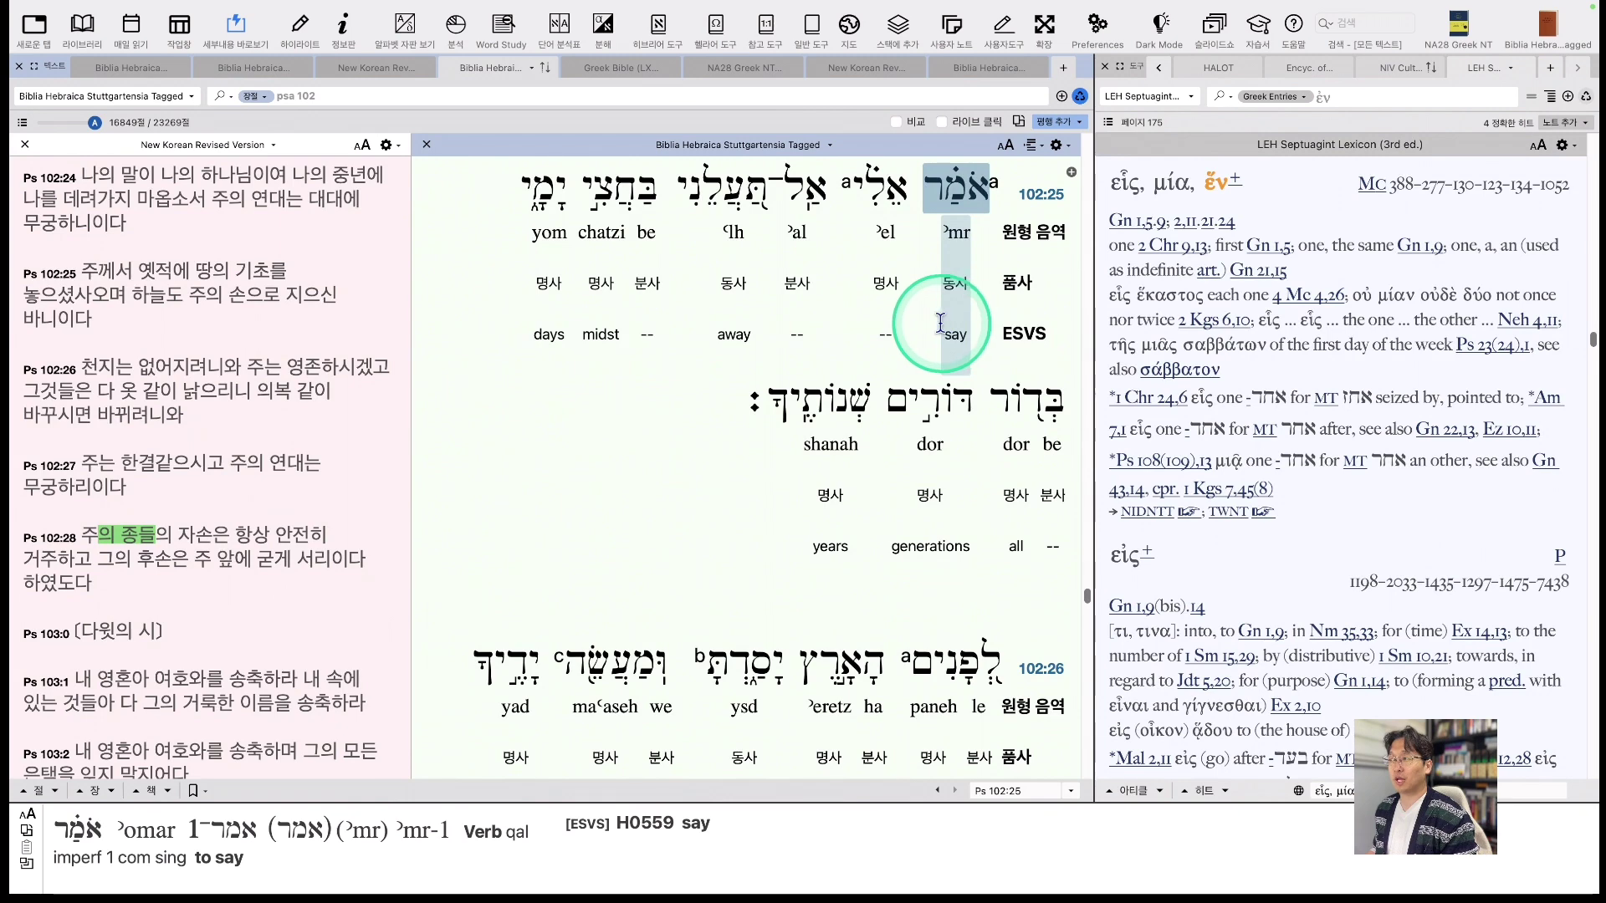
pyautogui.click(1028, 149)
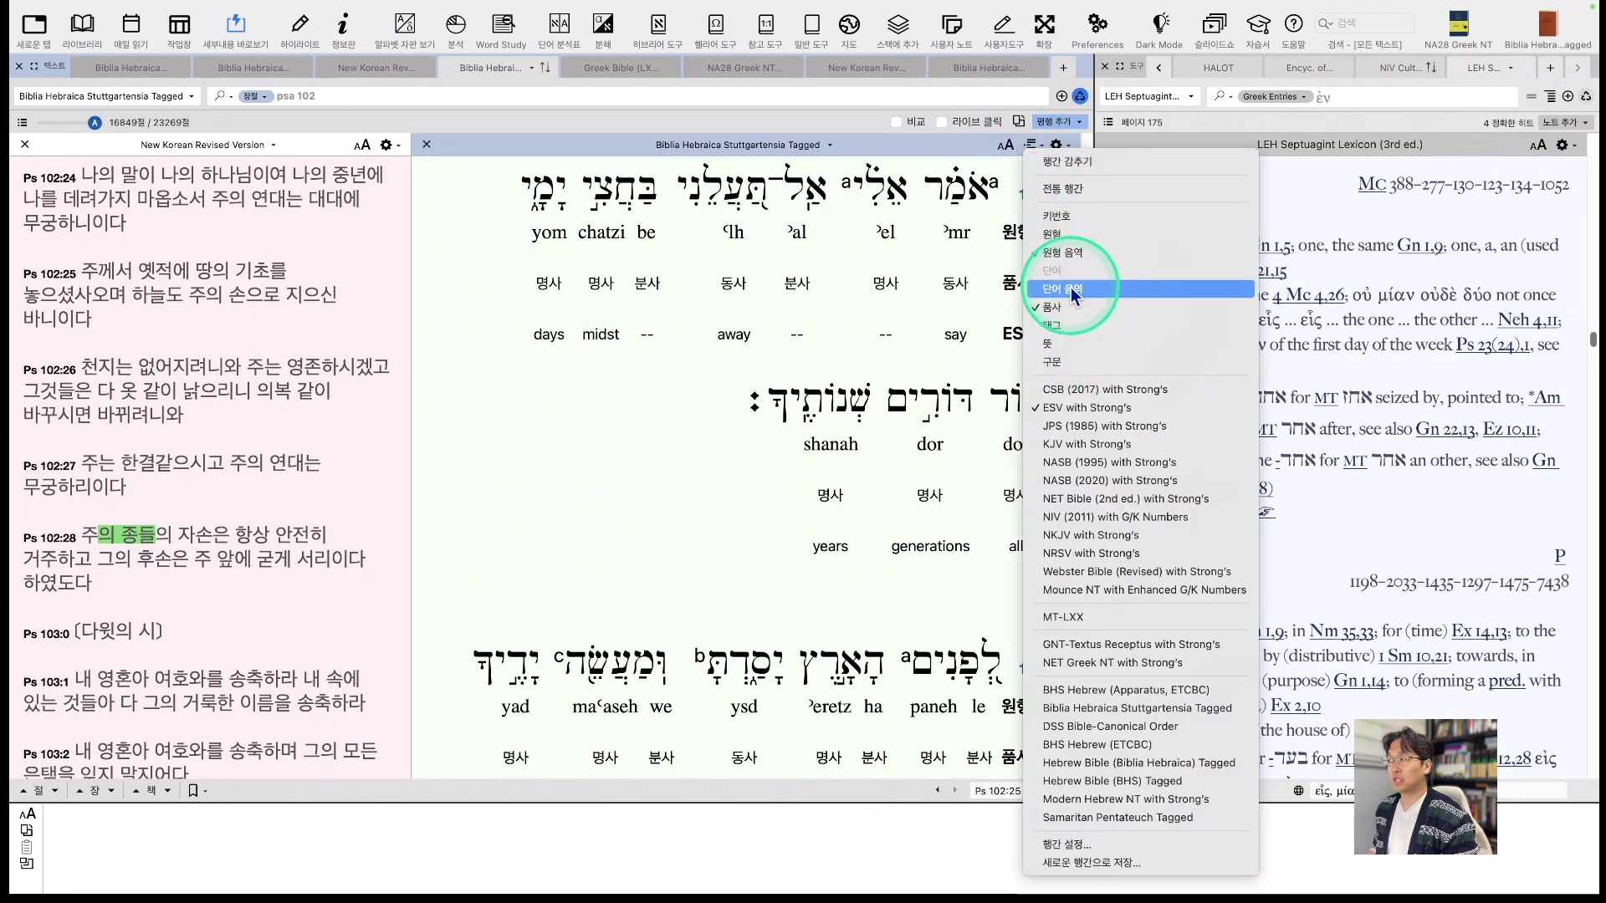
pyautogui.click(1087, 407)
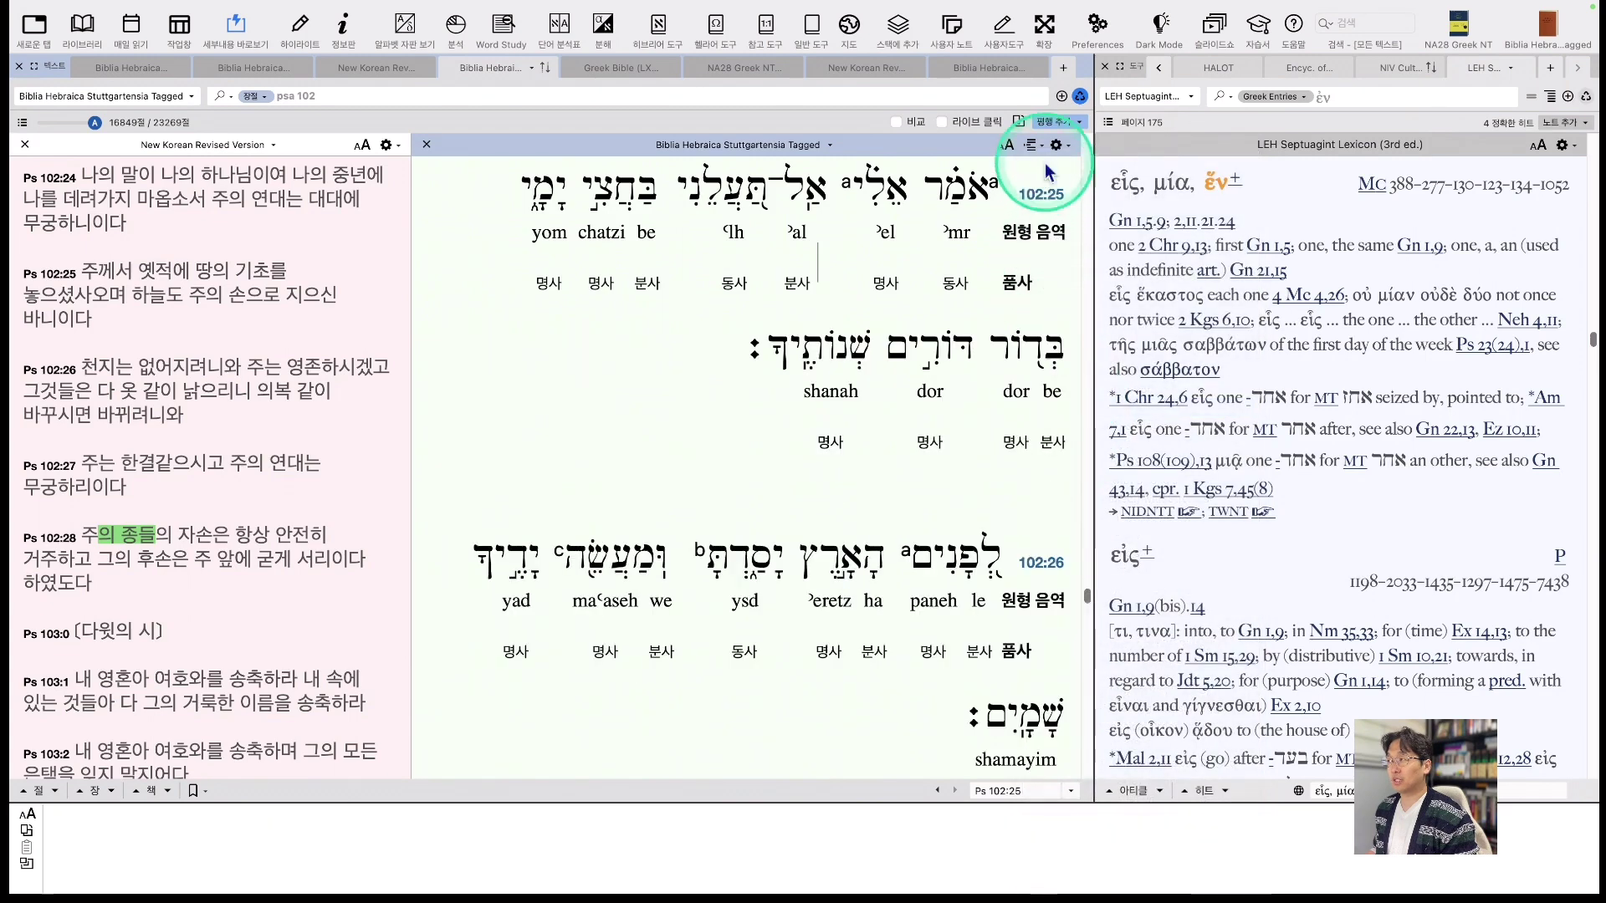
# Add the MT-LXX line to the interlinear beneath the Hebrew text.
pyautogui.click(1032, 148)
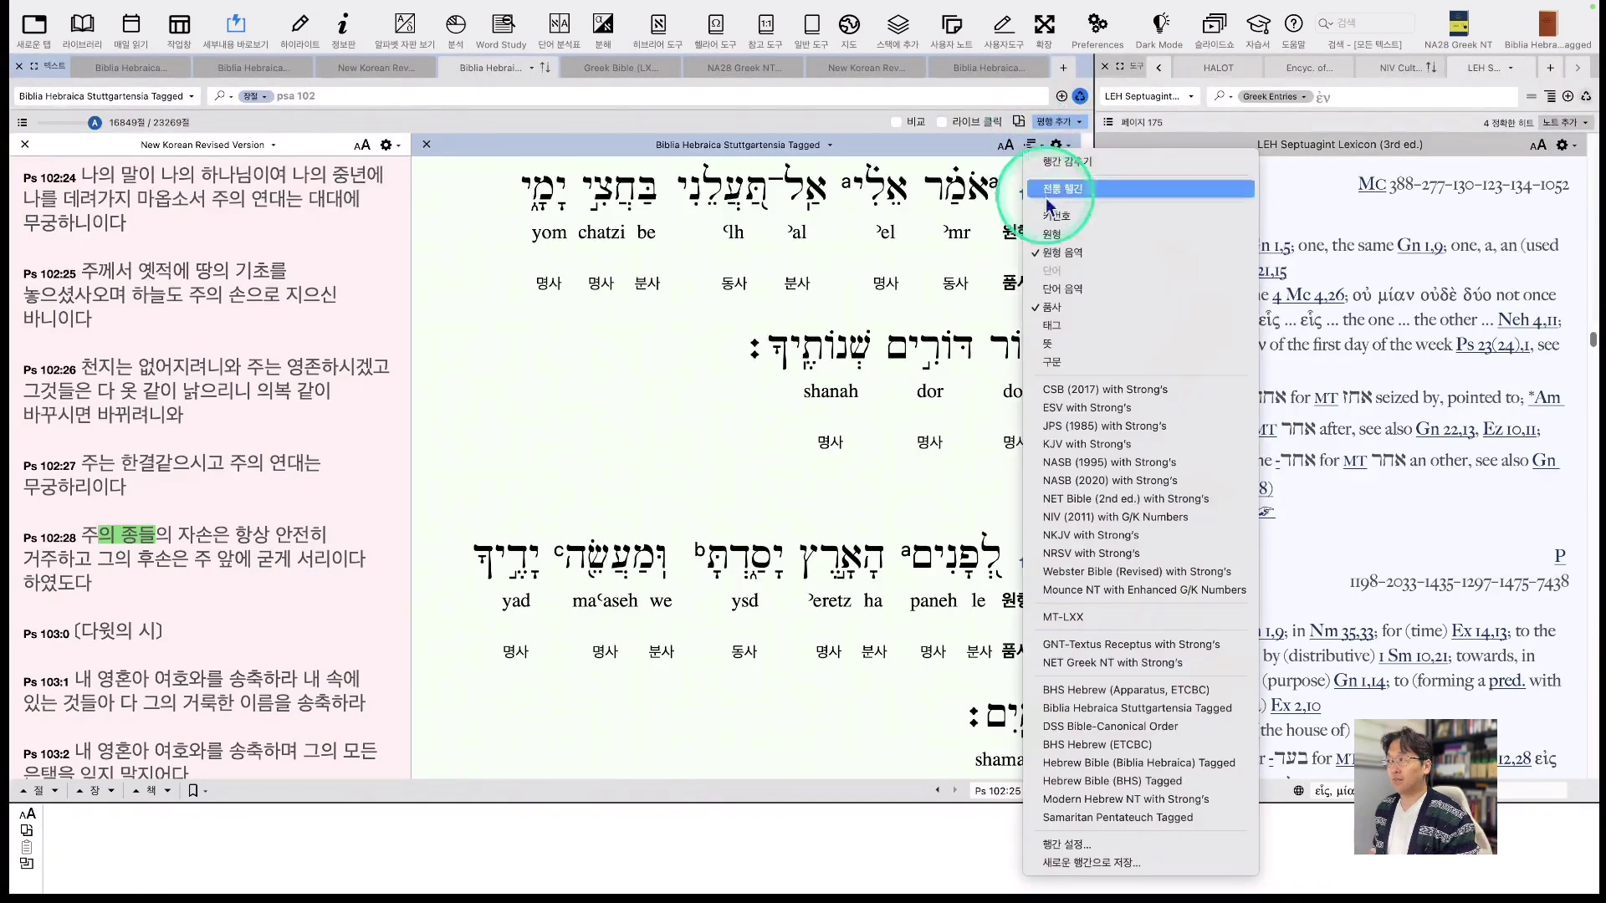
pyautogui.click(1082, 619)
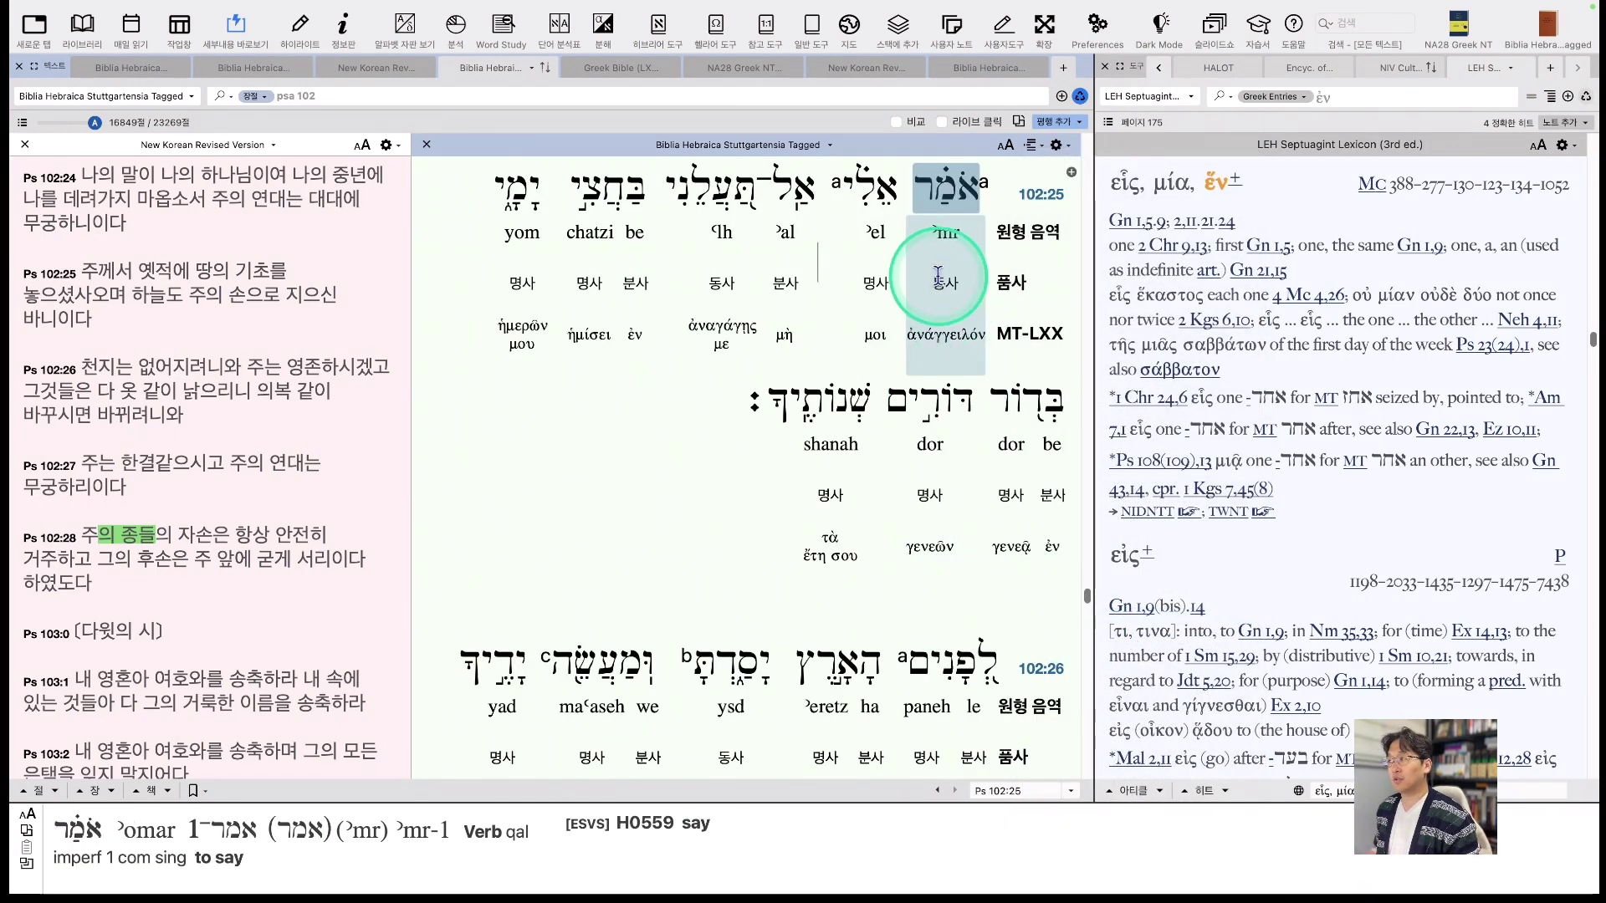
# Remove the lemma transliteration (원형 음역) and part-of-speech (품사) lines, leaving only MT-LXX beneath the Hebrew text.
pyautogui.click(1032, 147)
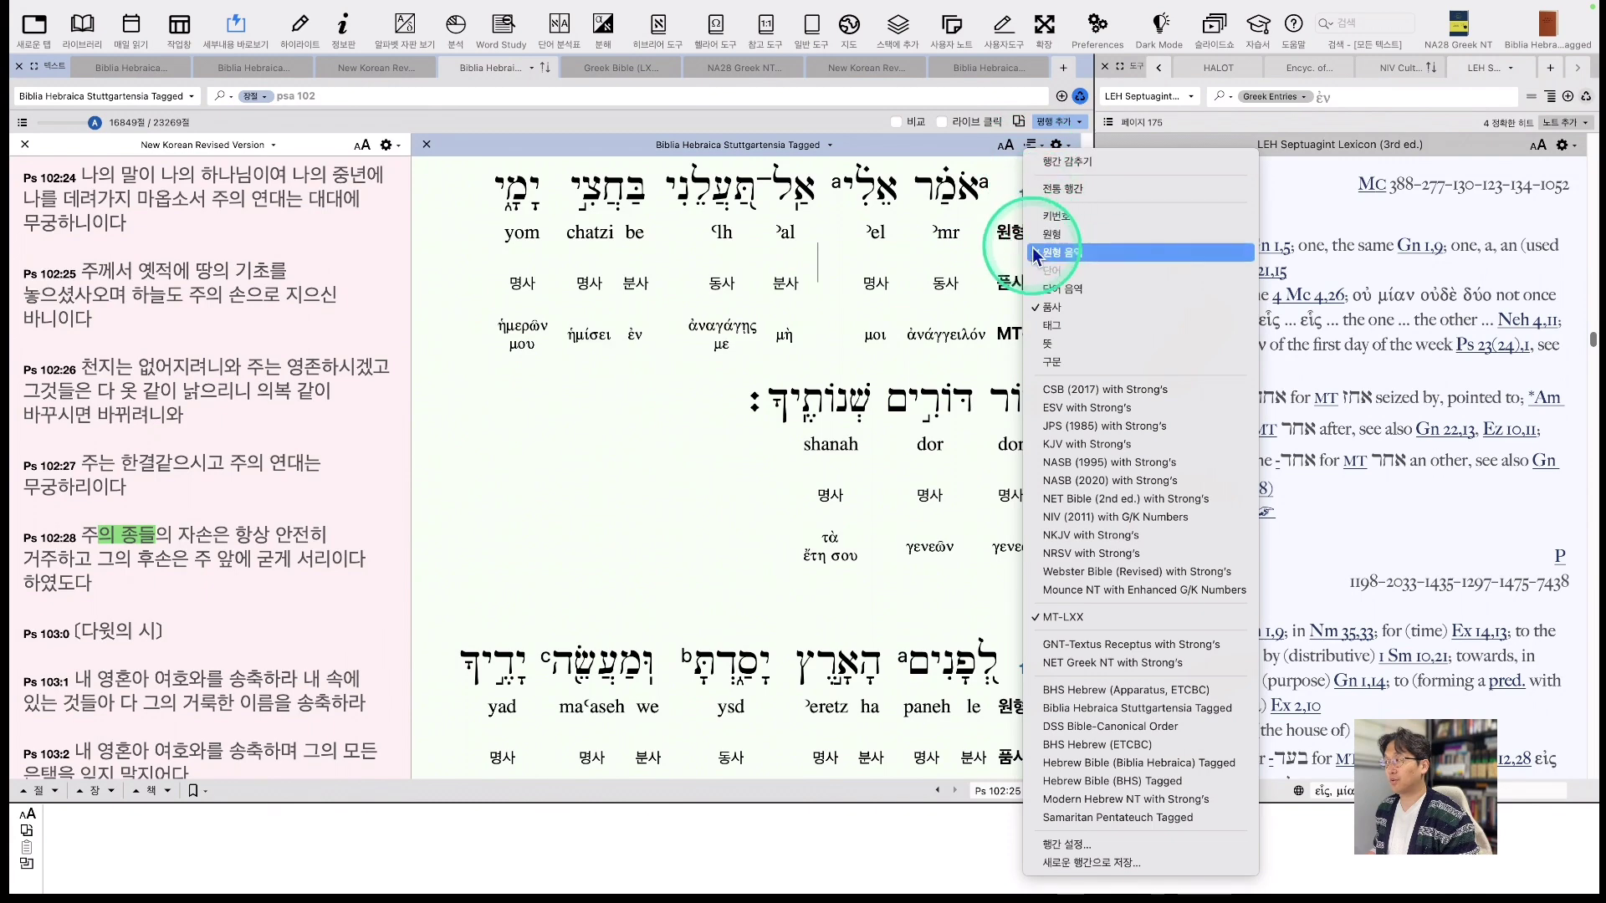
pyautogui.click(1061, 252)
pyautogui.click(1036, 153)
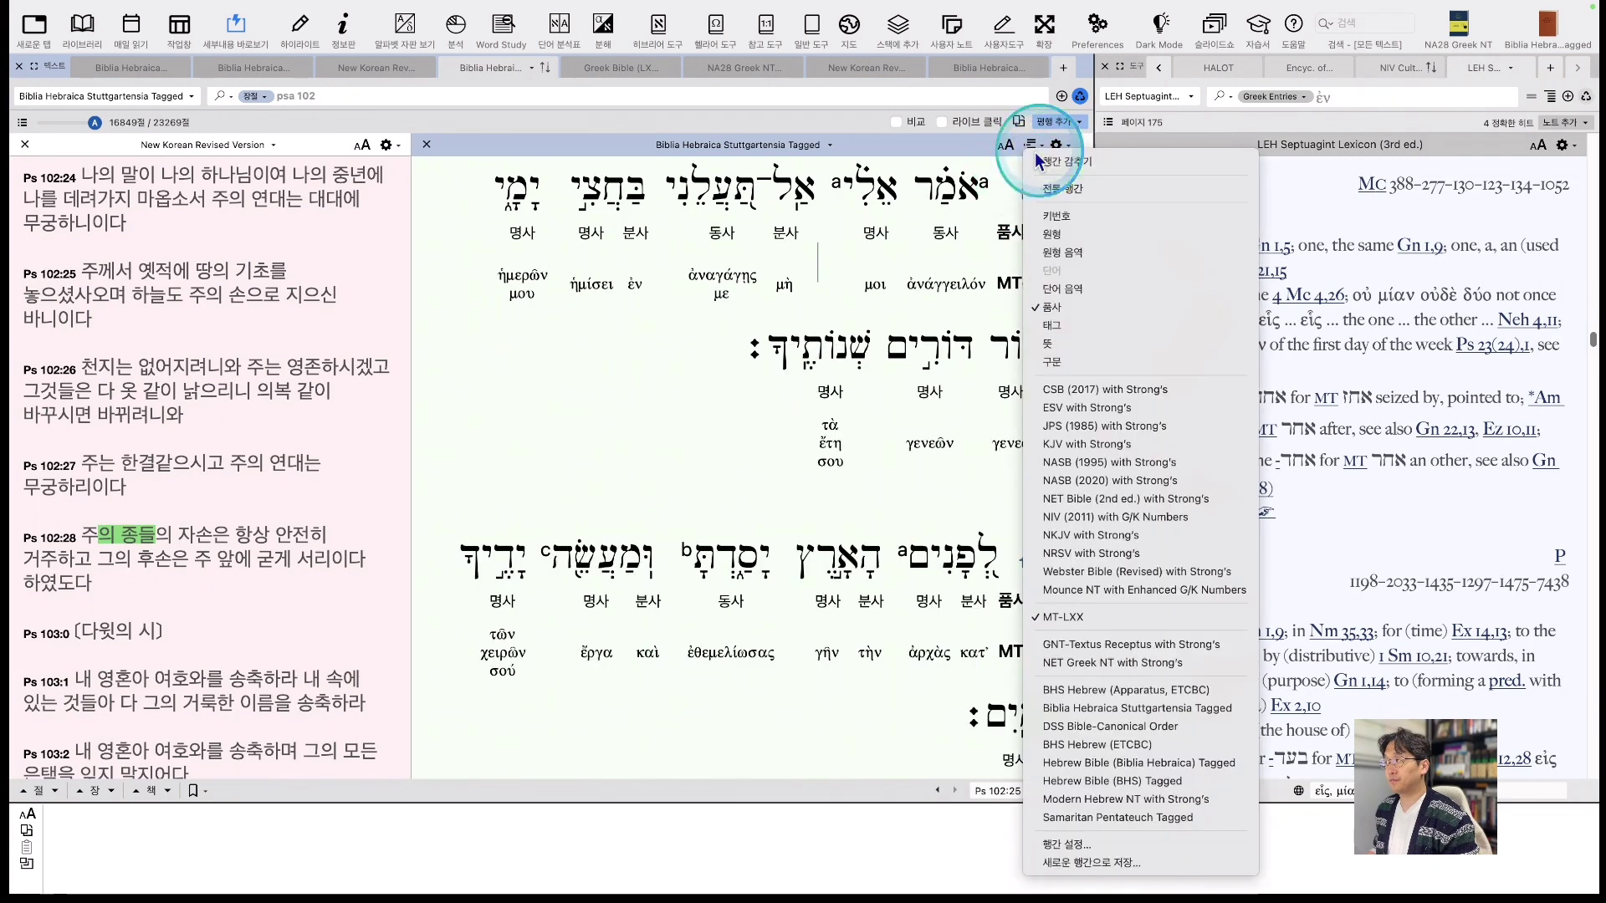
pyautogui.click(1047, 307)
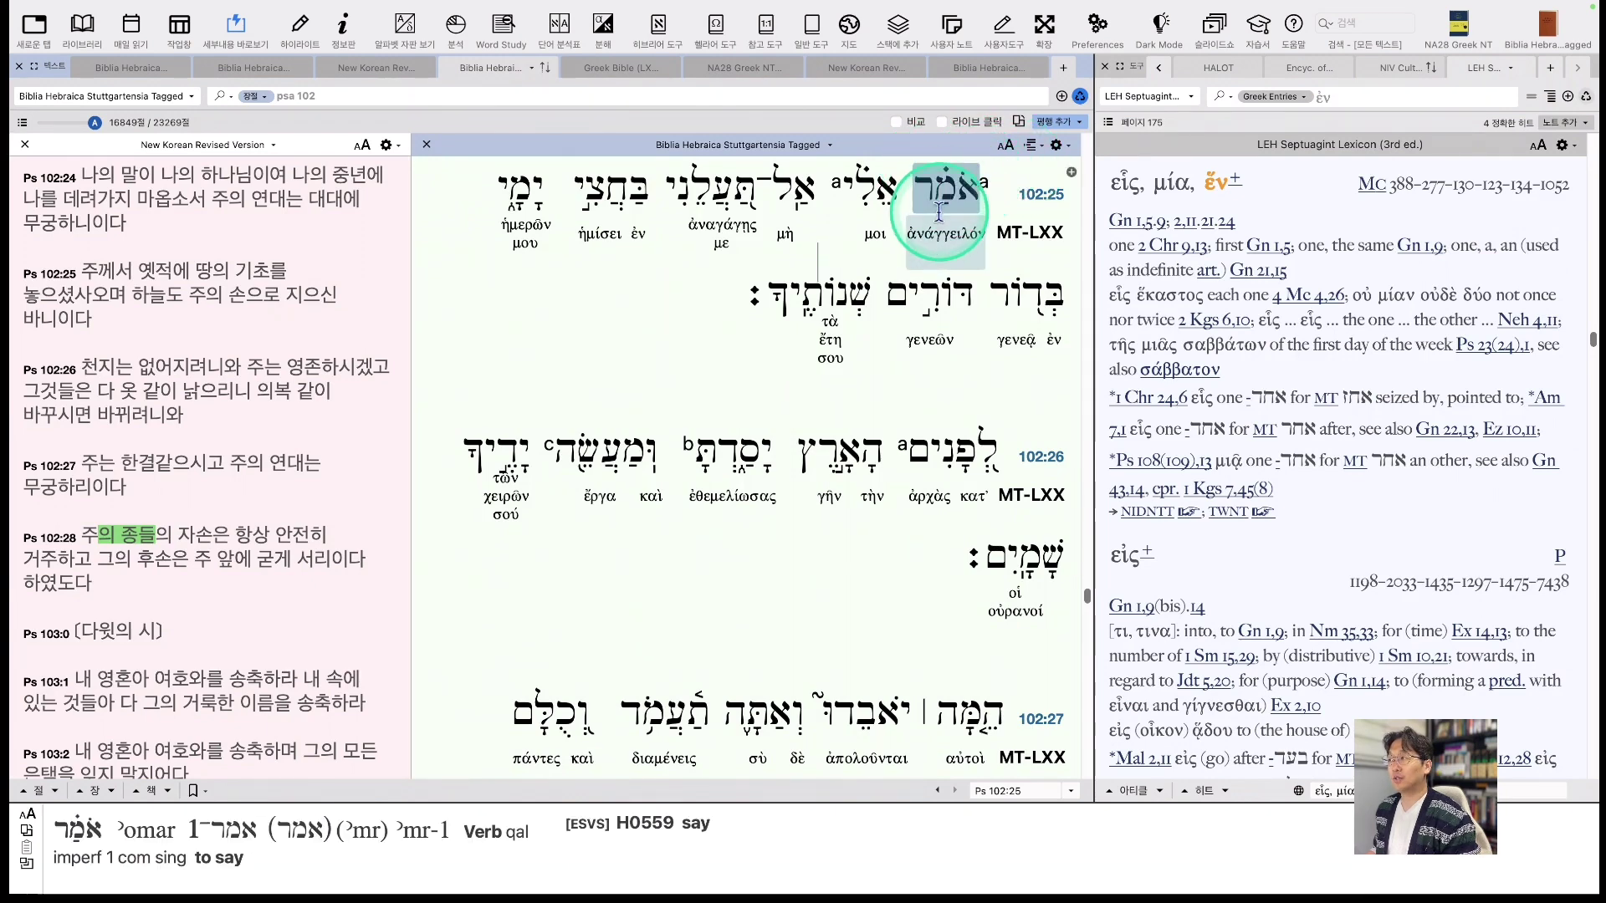
pyautogui.click(880, 201)
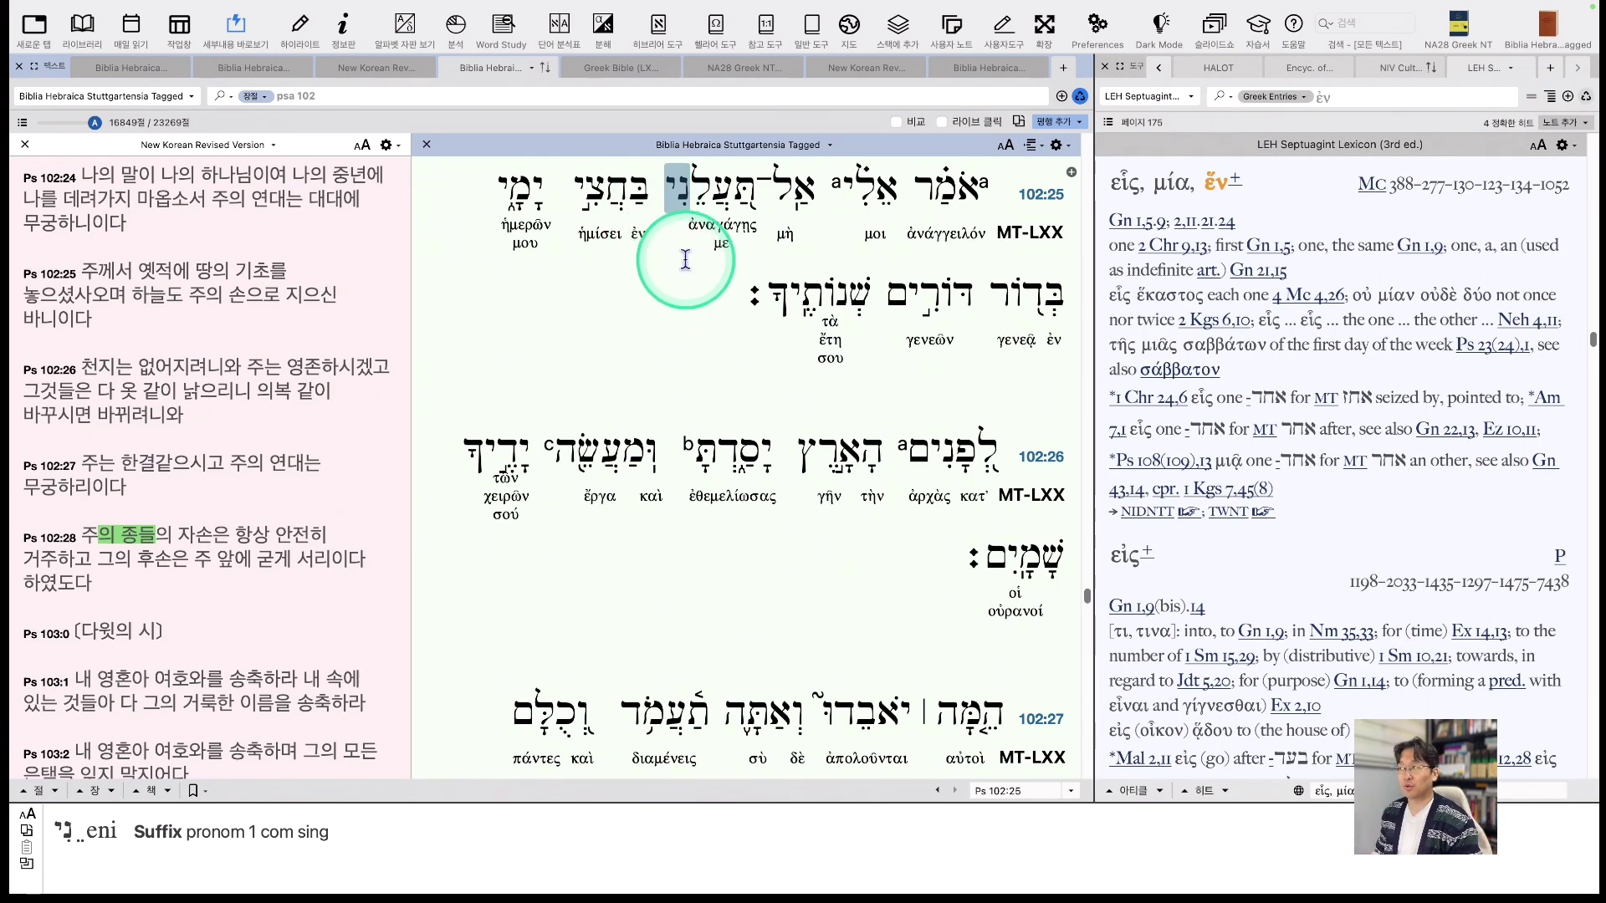
# Try the Greek Bible (LXX + GNT) as a parallel text beside the MT-LXX interlinear, close it, and browse the interlinear alone.
pyautogui.click(1055, 122)
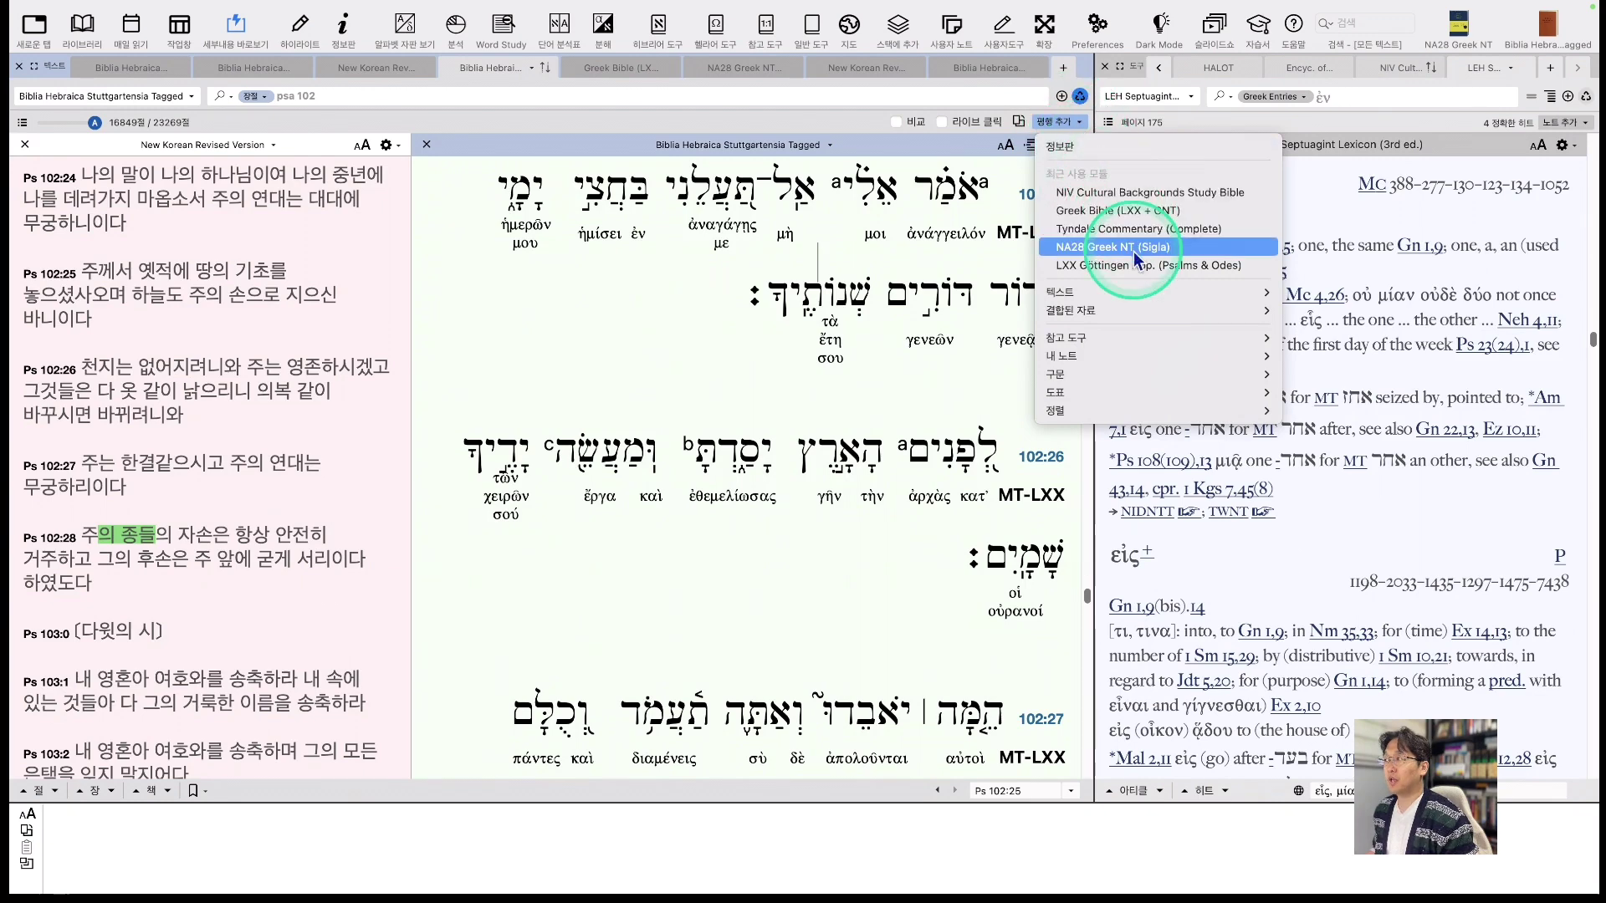
pyautogui.click(1116, 210)
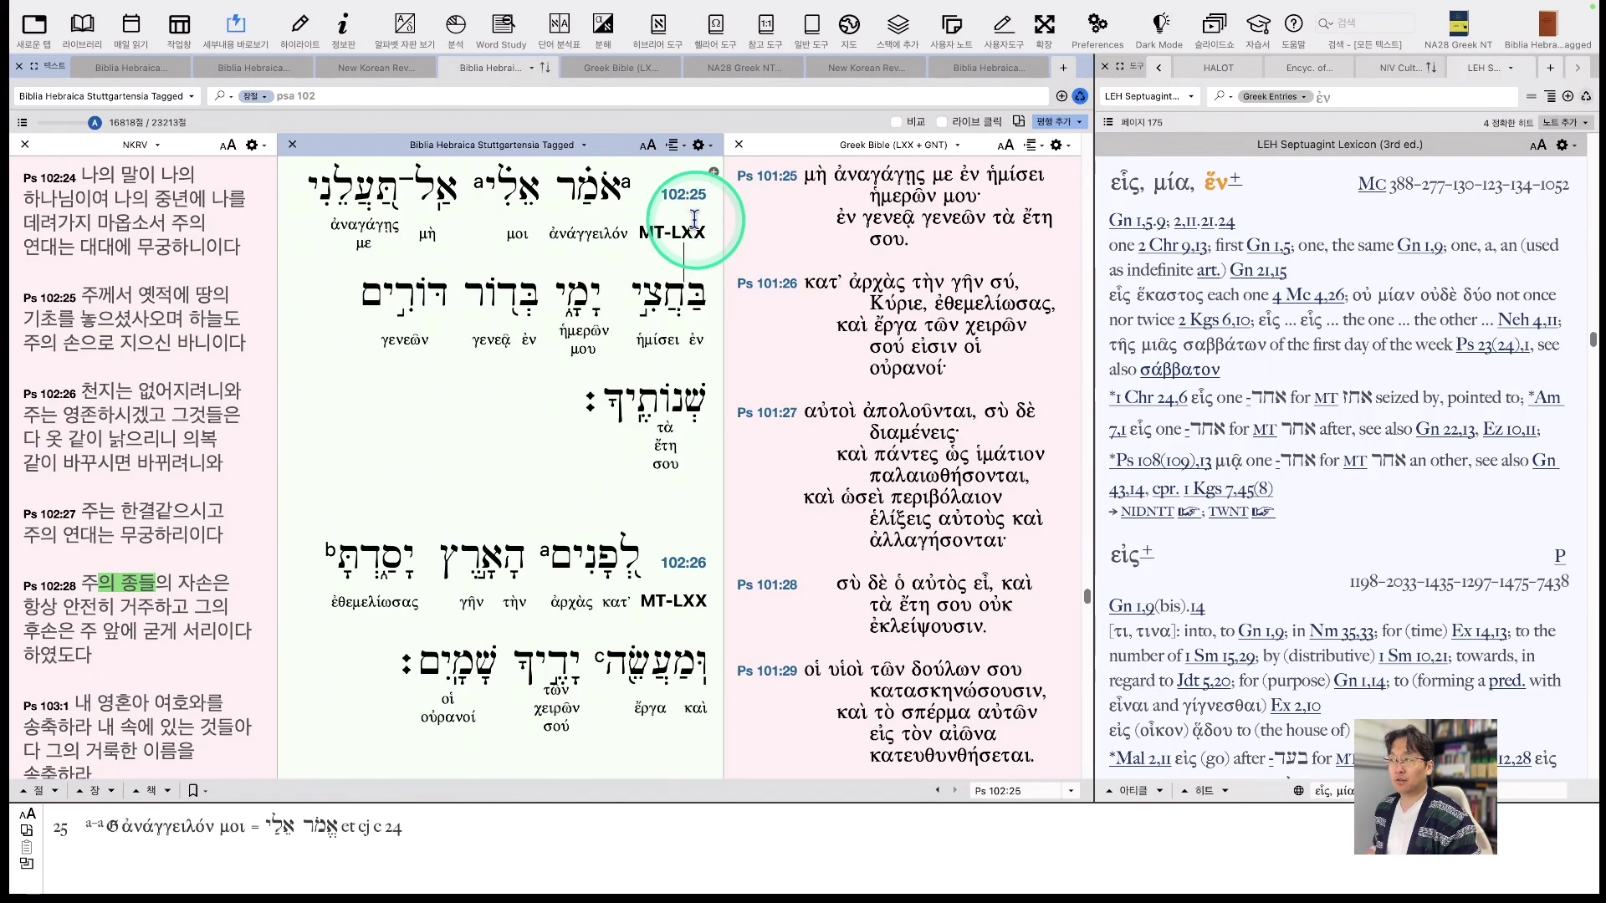
pyautogui.click(738, 146)
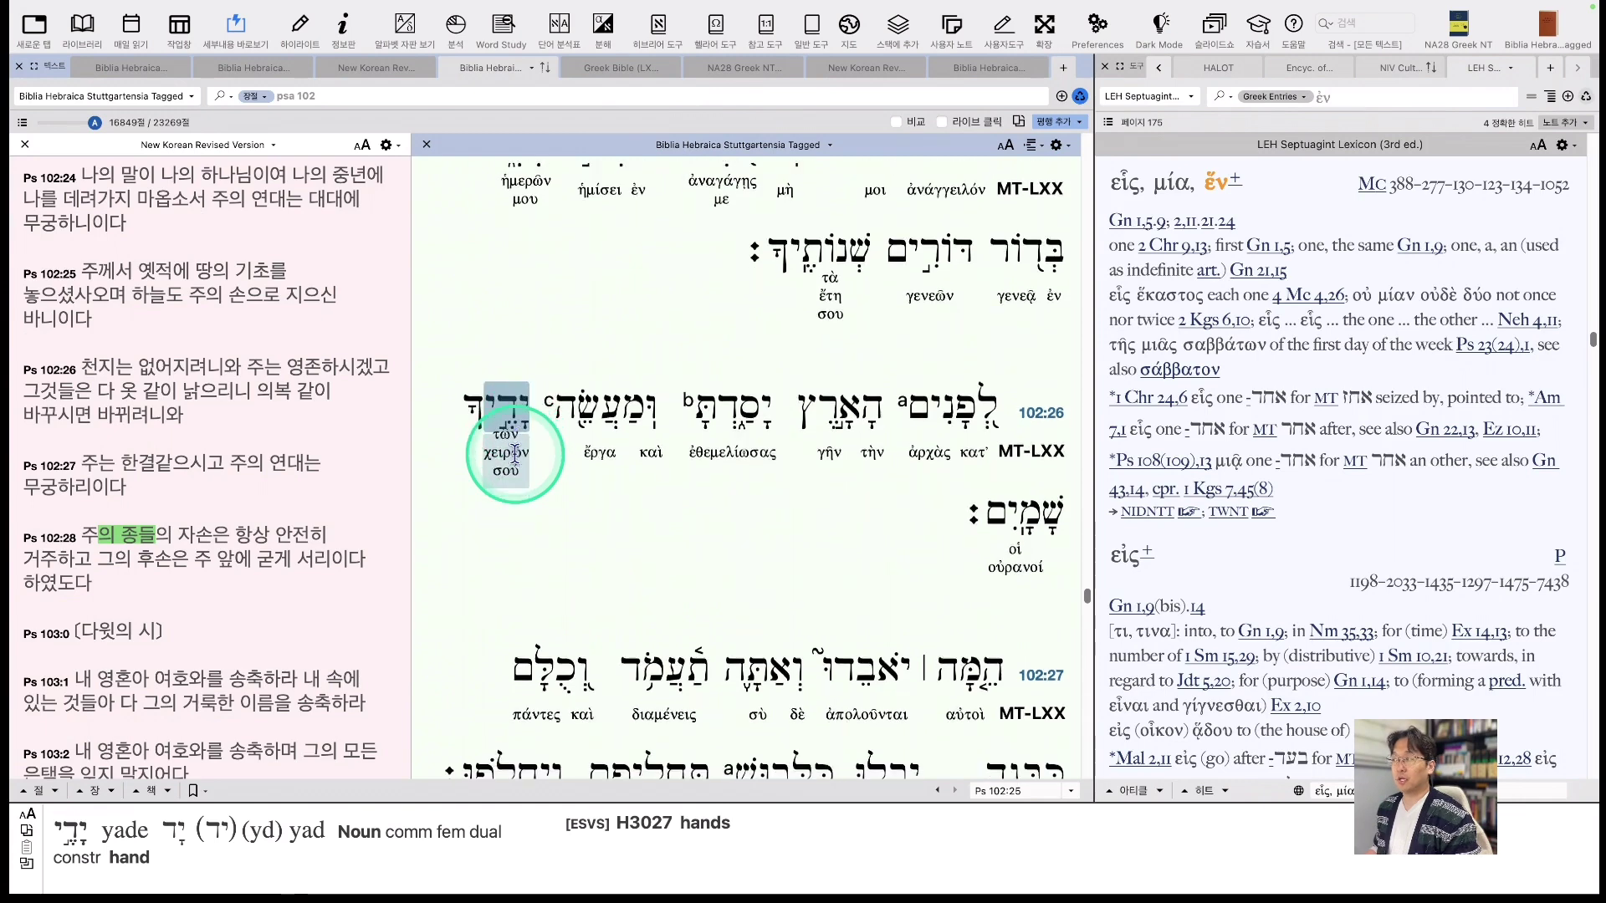
pyautogui.scroll(-5, 520, 447)
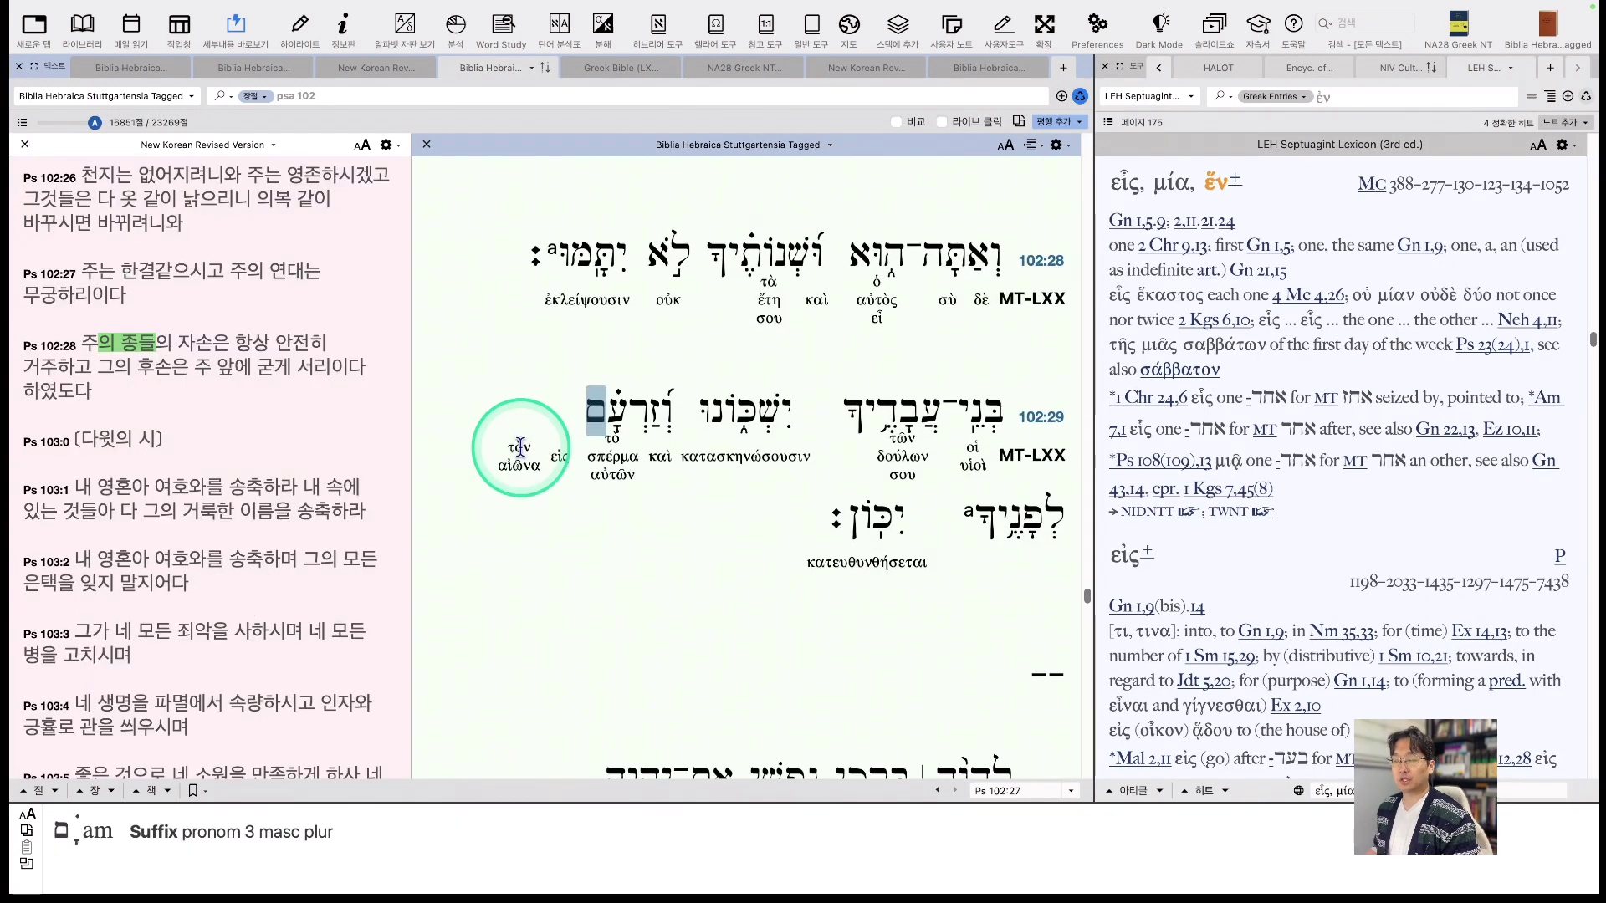
pyautogui.scroll(-3, 522, 438)
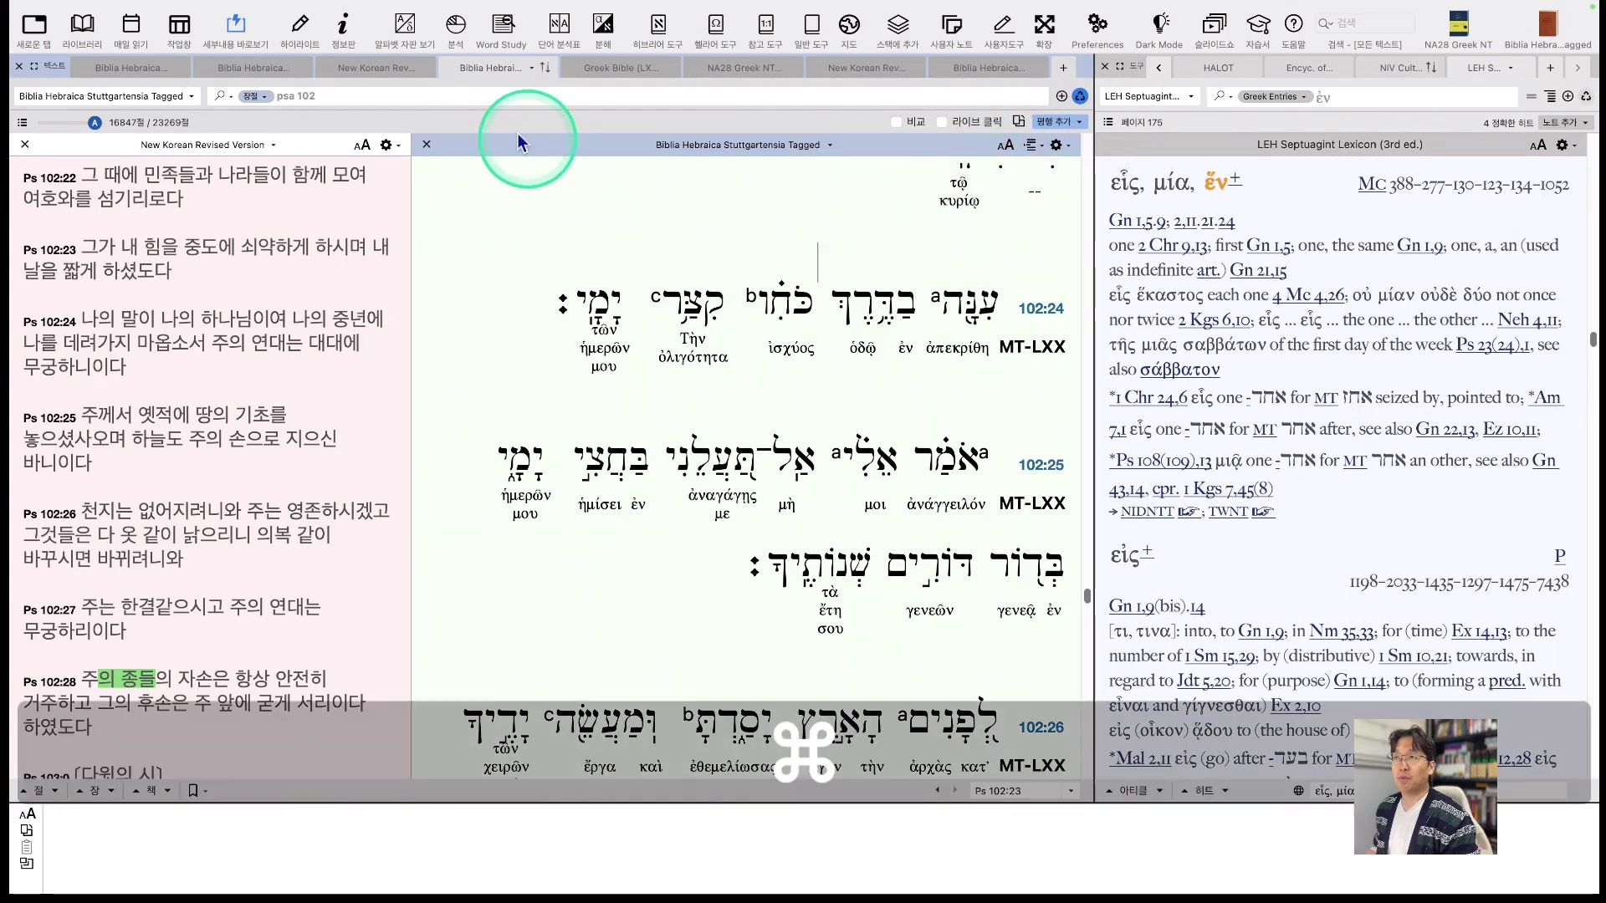
# Open the info pane for Psalm 102:23 beside the Hebrew text and browse its commentaries, study Bibles and other resources.
pyautogui.press('ctrl')
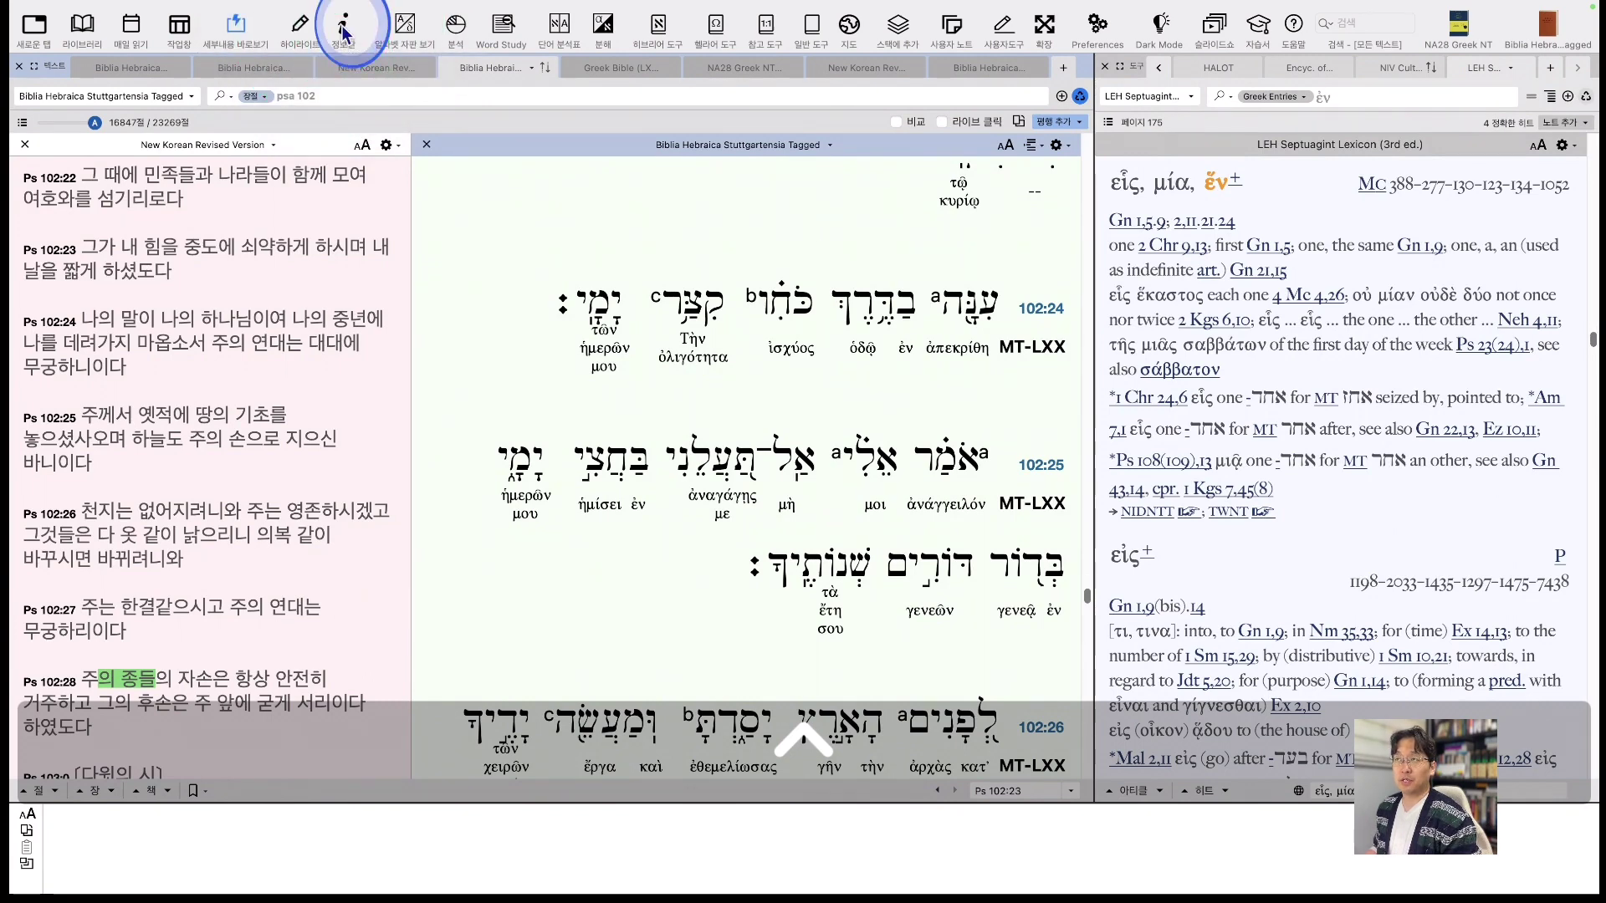
pyautogui.click(343, 31)
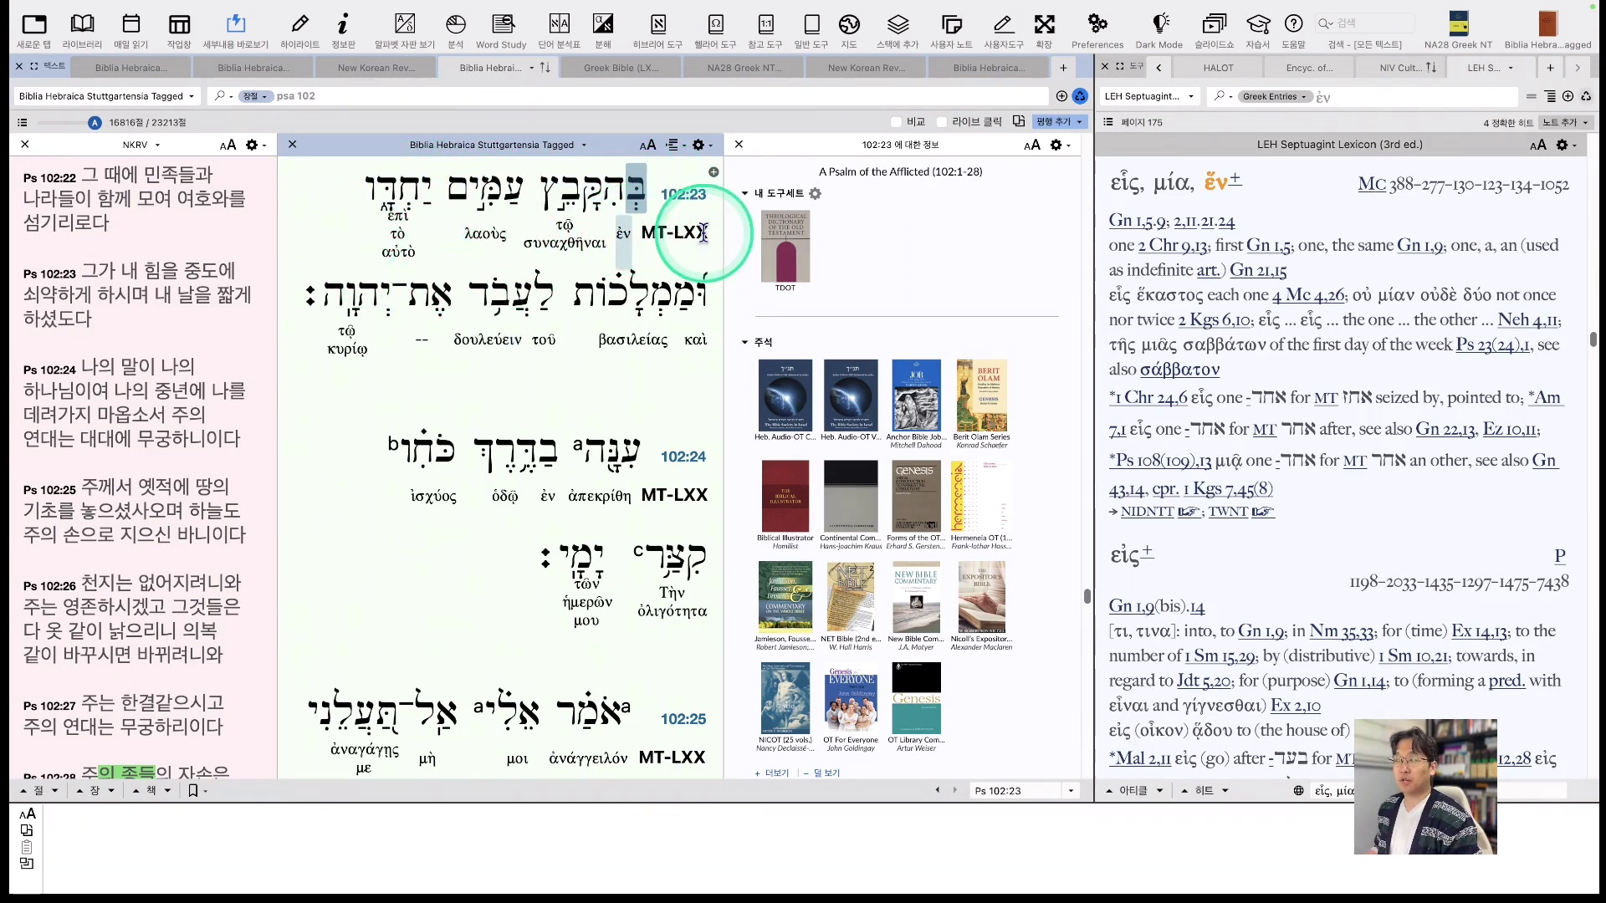
pyautogui.scroll(-5, 847, 611)
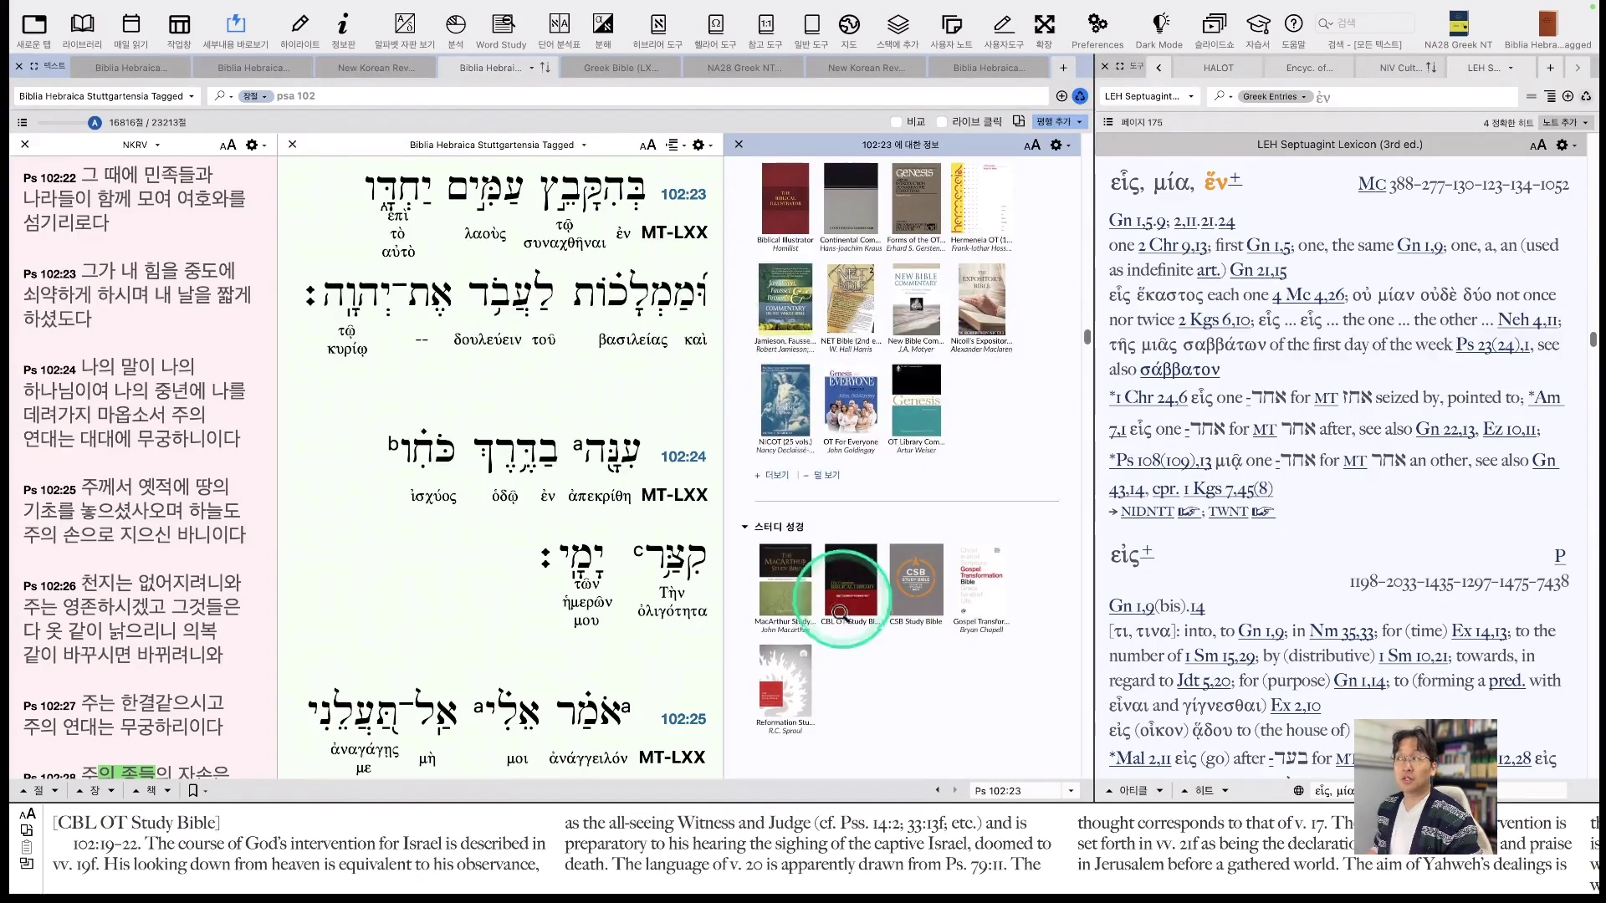
pyautogui.scroll(5, 849, 638)
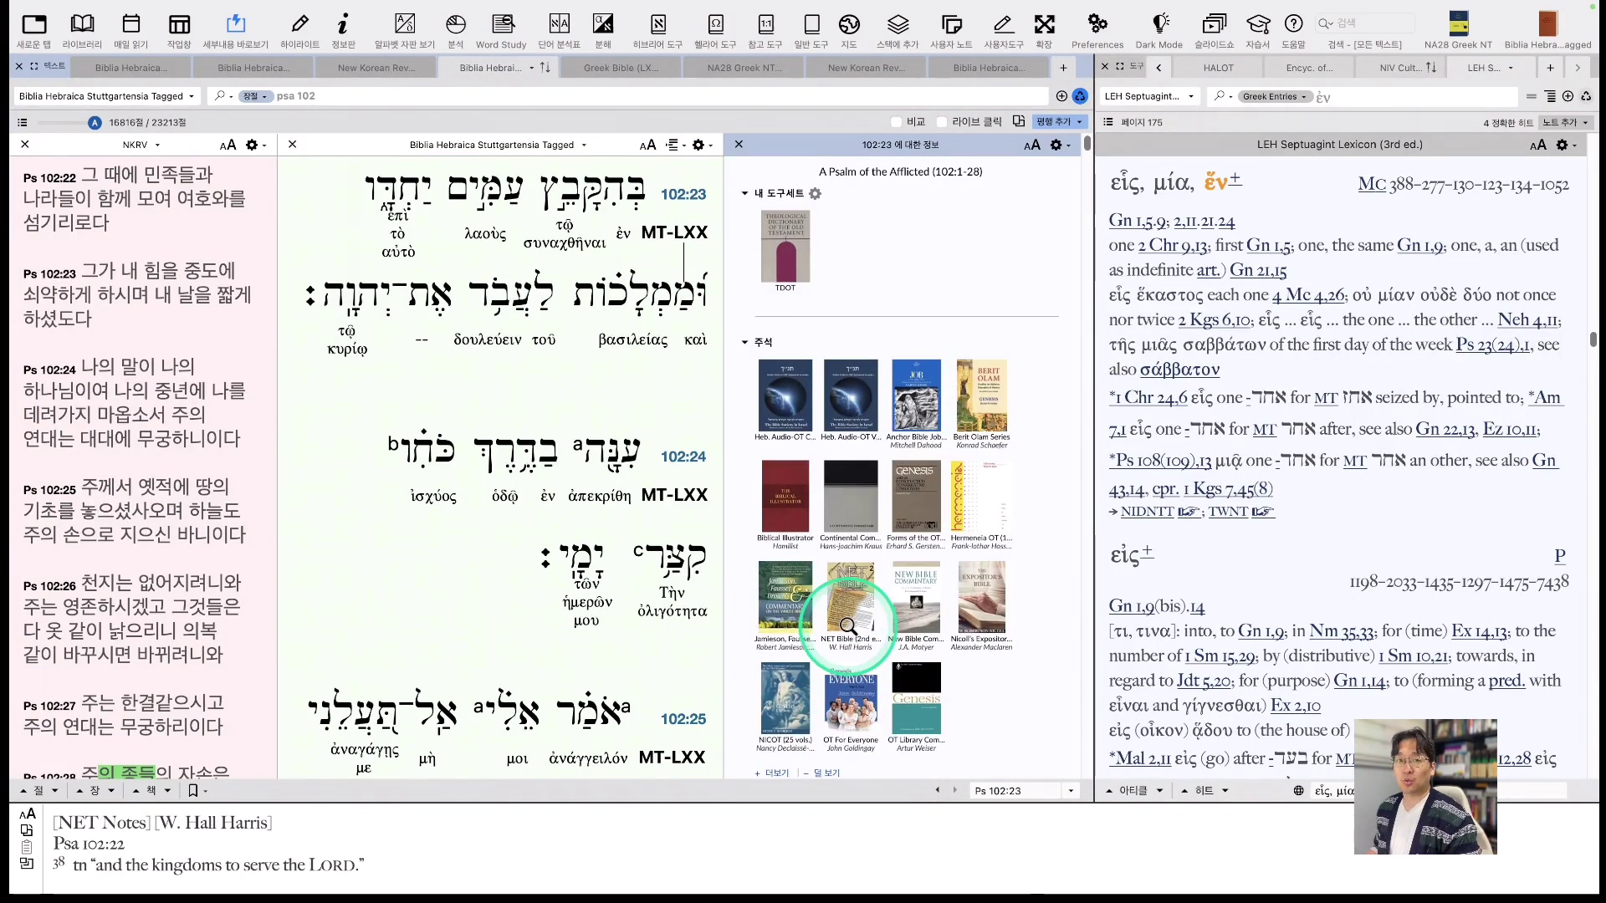
pyautogui.scroll(-3, 940, 355)
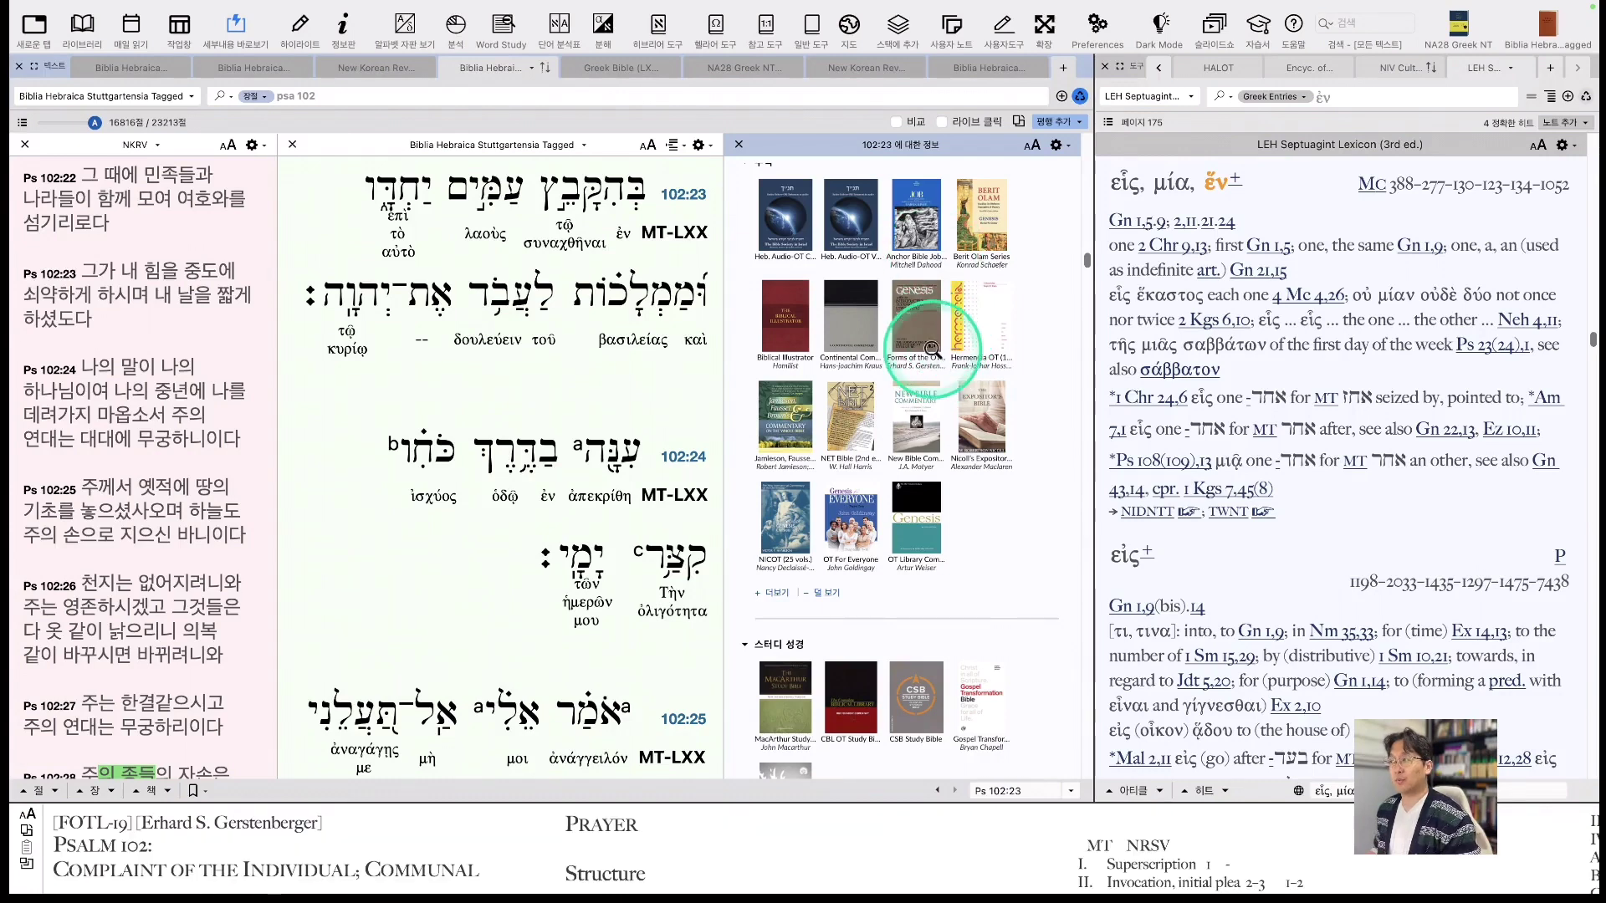
pyautogui.scroll(3, 935, 328)
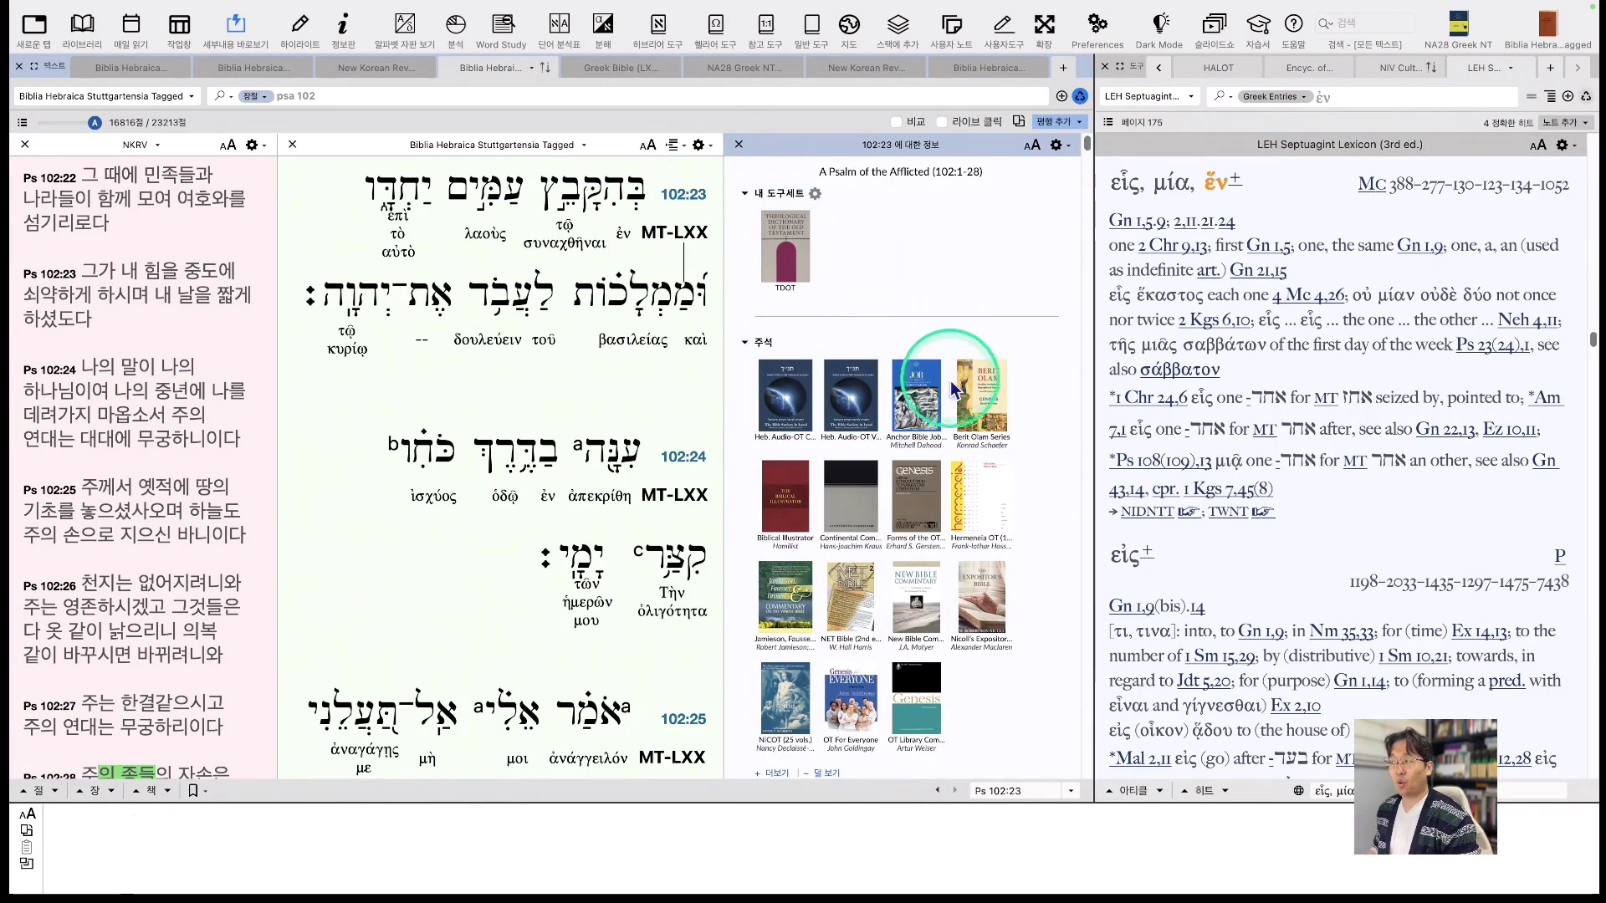
pyautogui.scroll(-9, 857, 389)
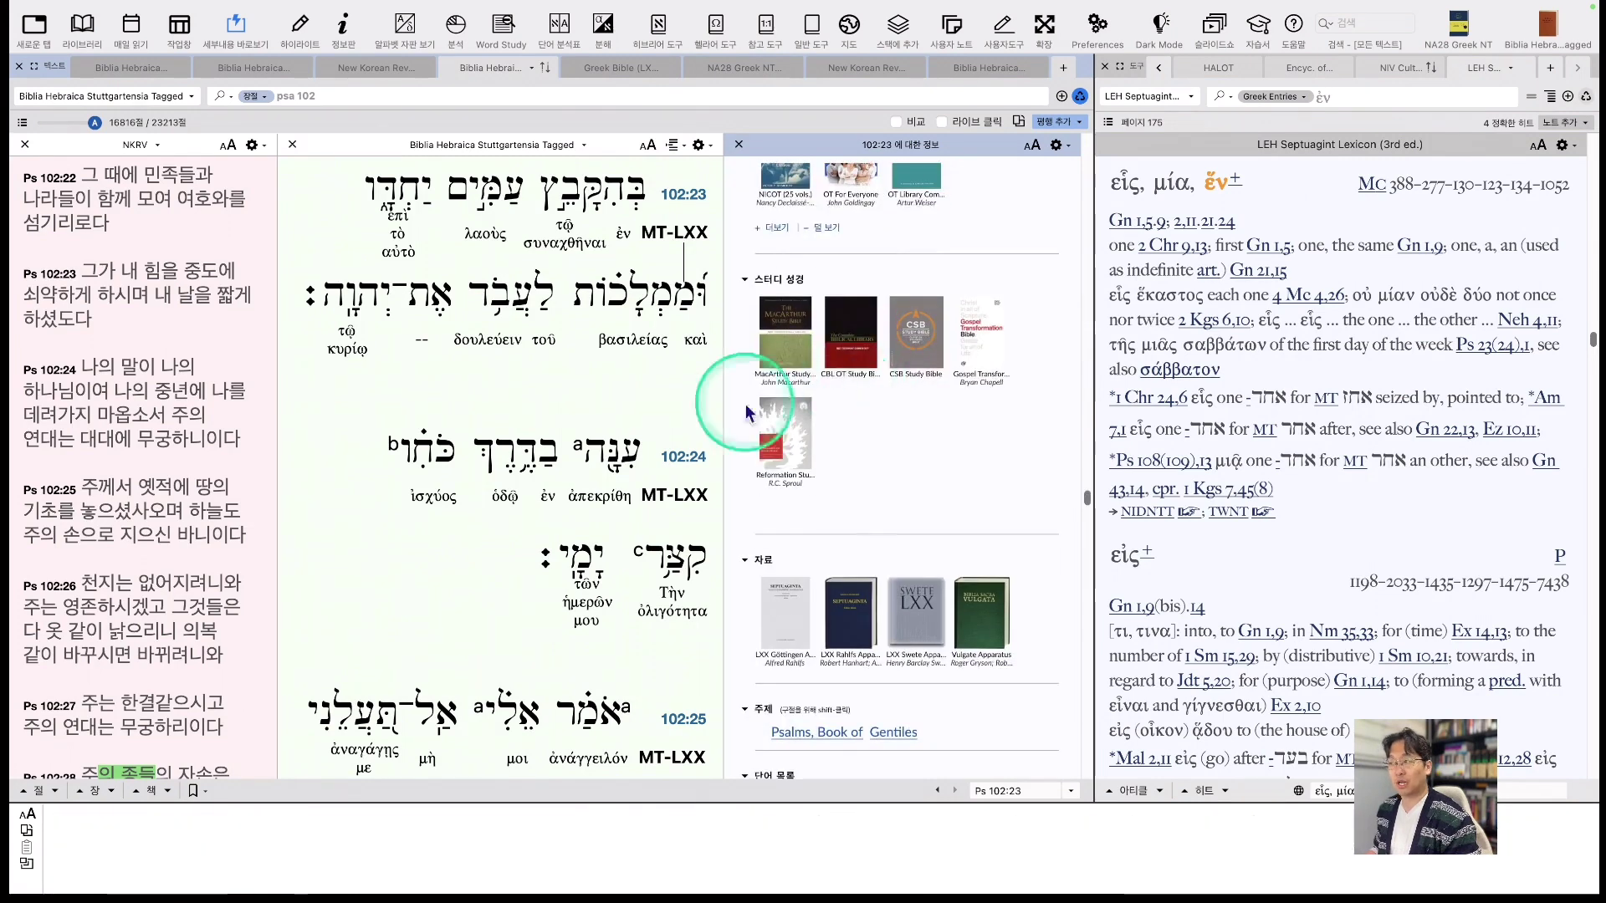
pyautogui.scroll(-4, 661, 416)
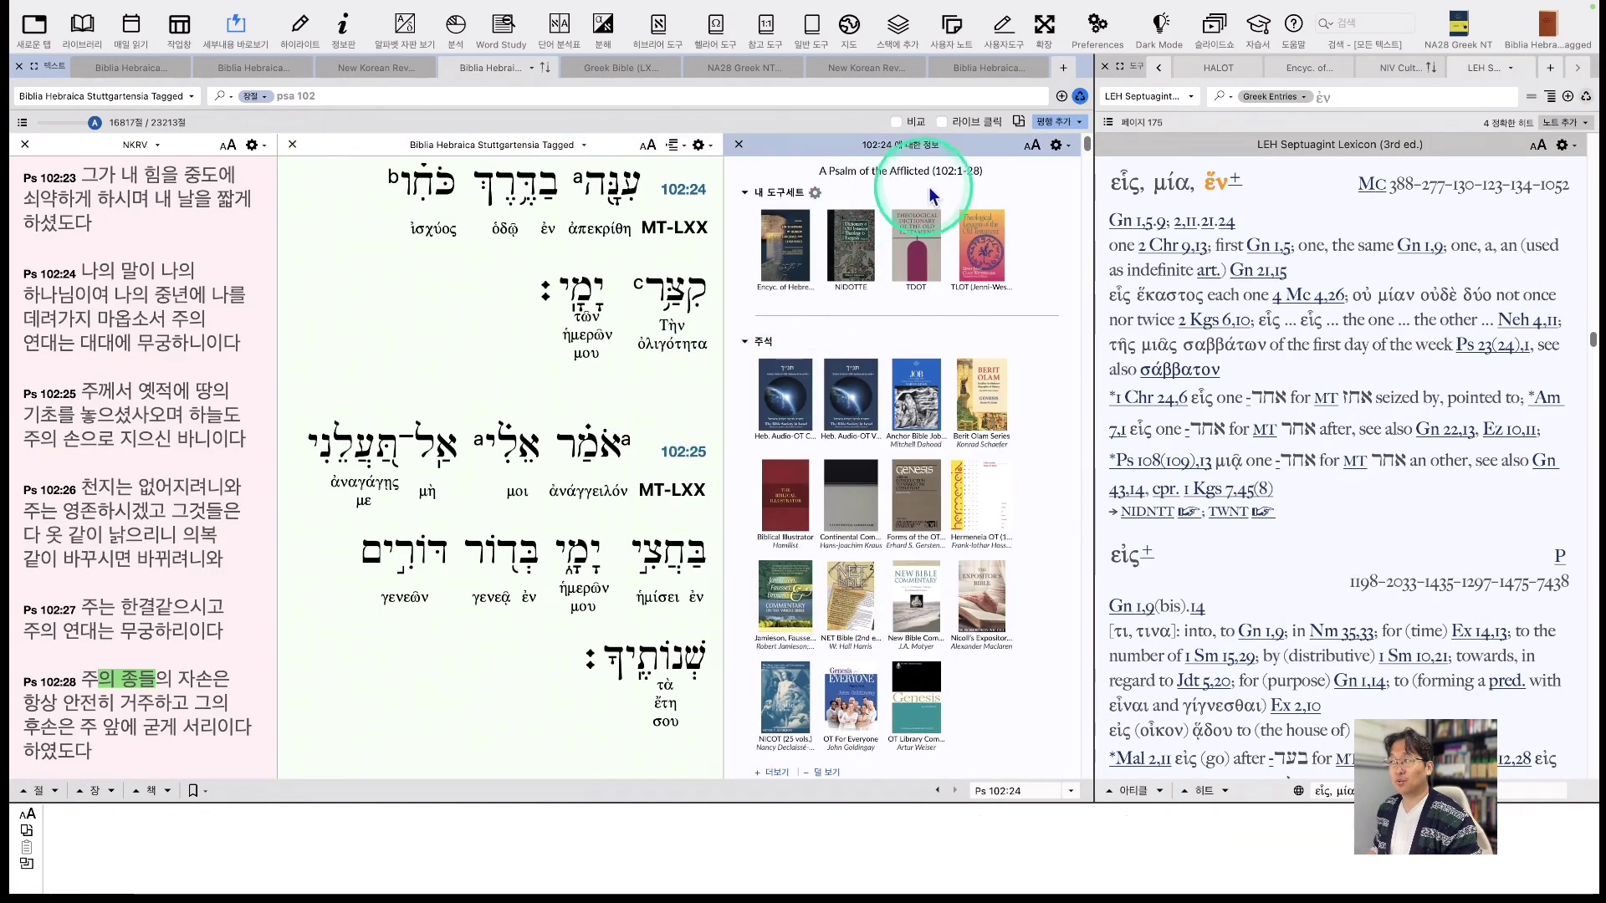
# Open the Continental Commentary at Psalm 102:24 from the info pane as a parallel to the Hebrew text.
pyautogui.scroll(-3, 844, 552)
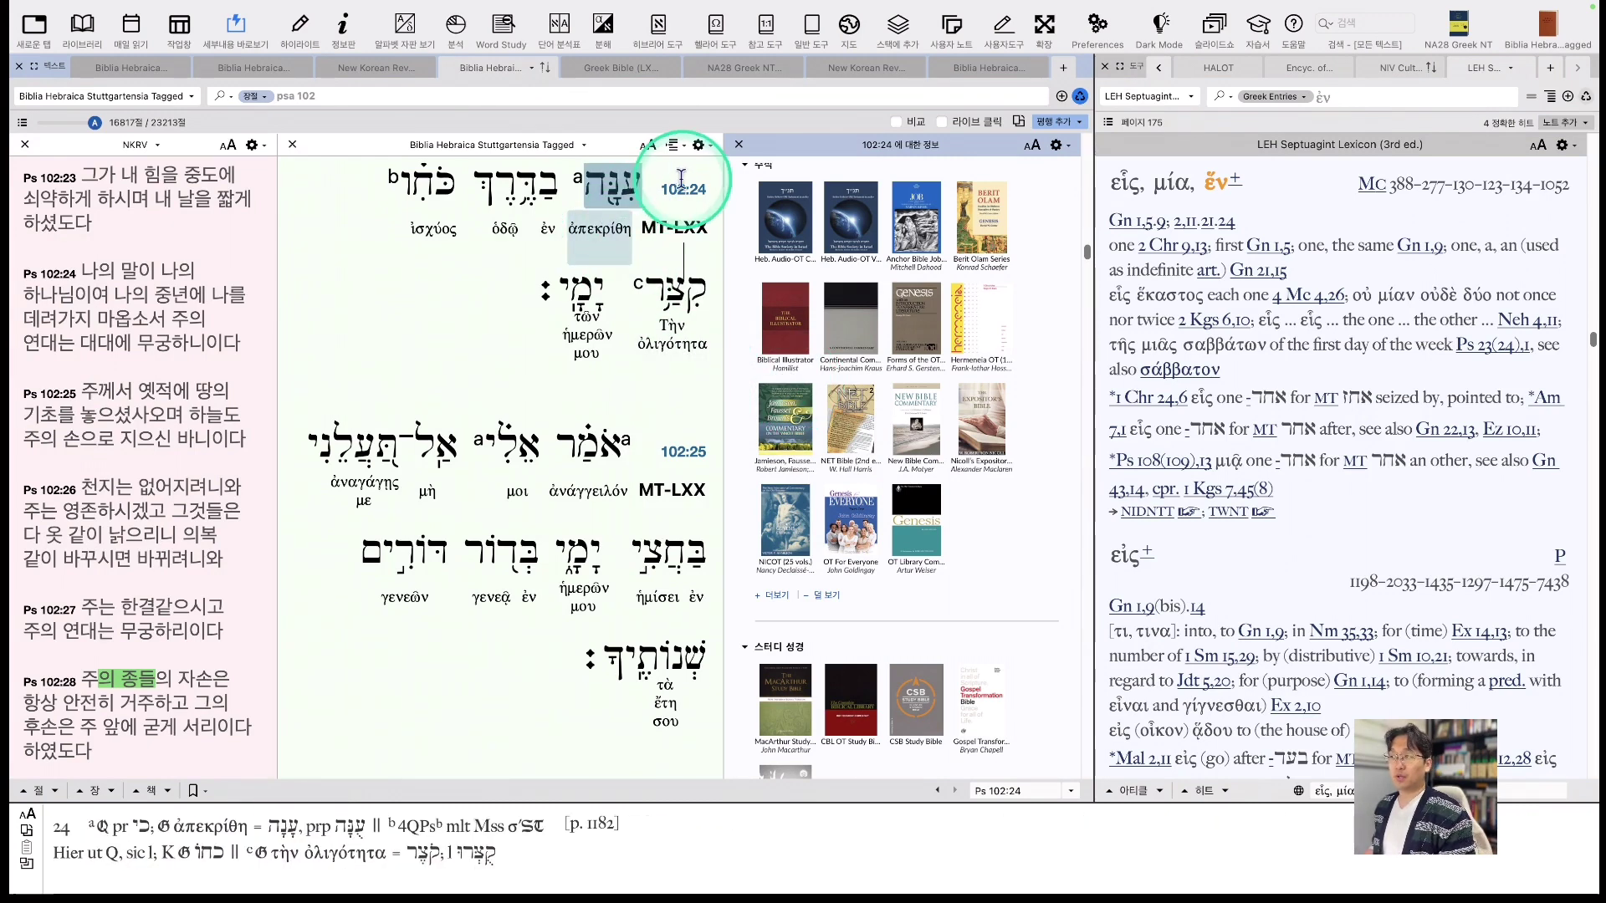
pyautogui.scroll(1, 734, 373)
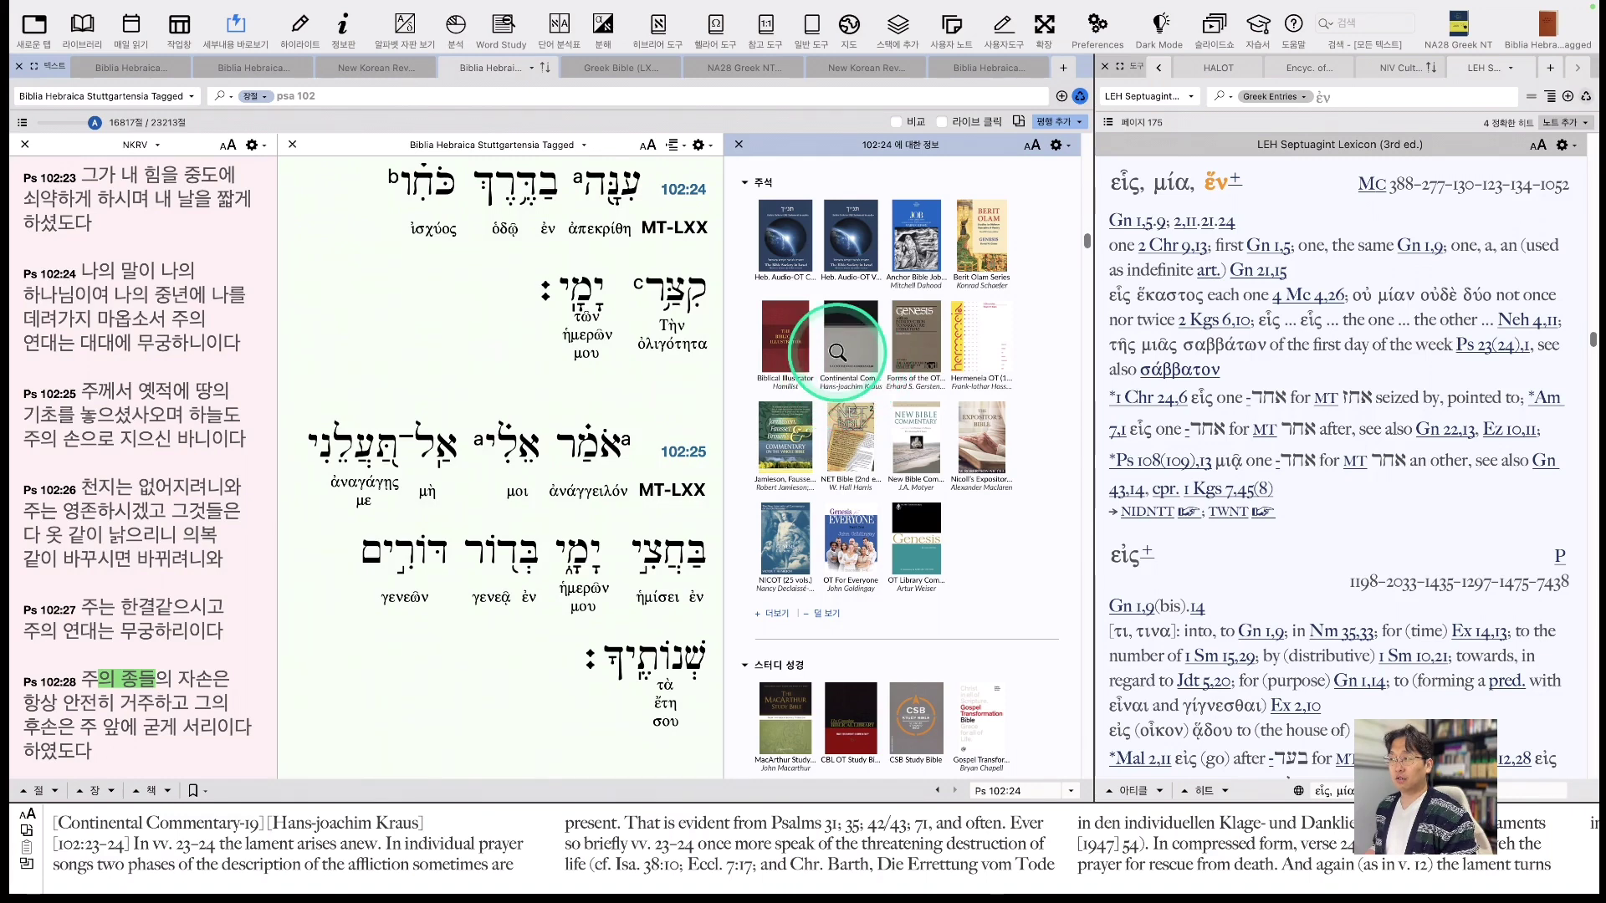
pyautogui.click(848, 336)
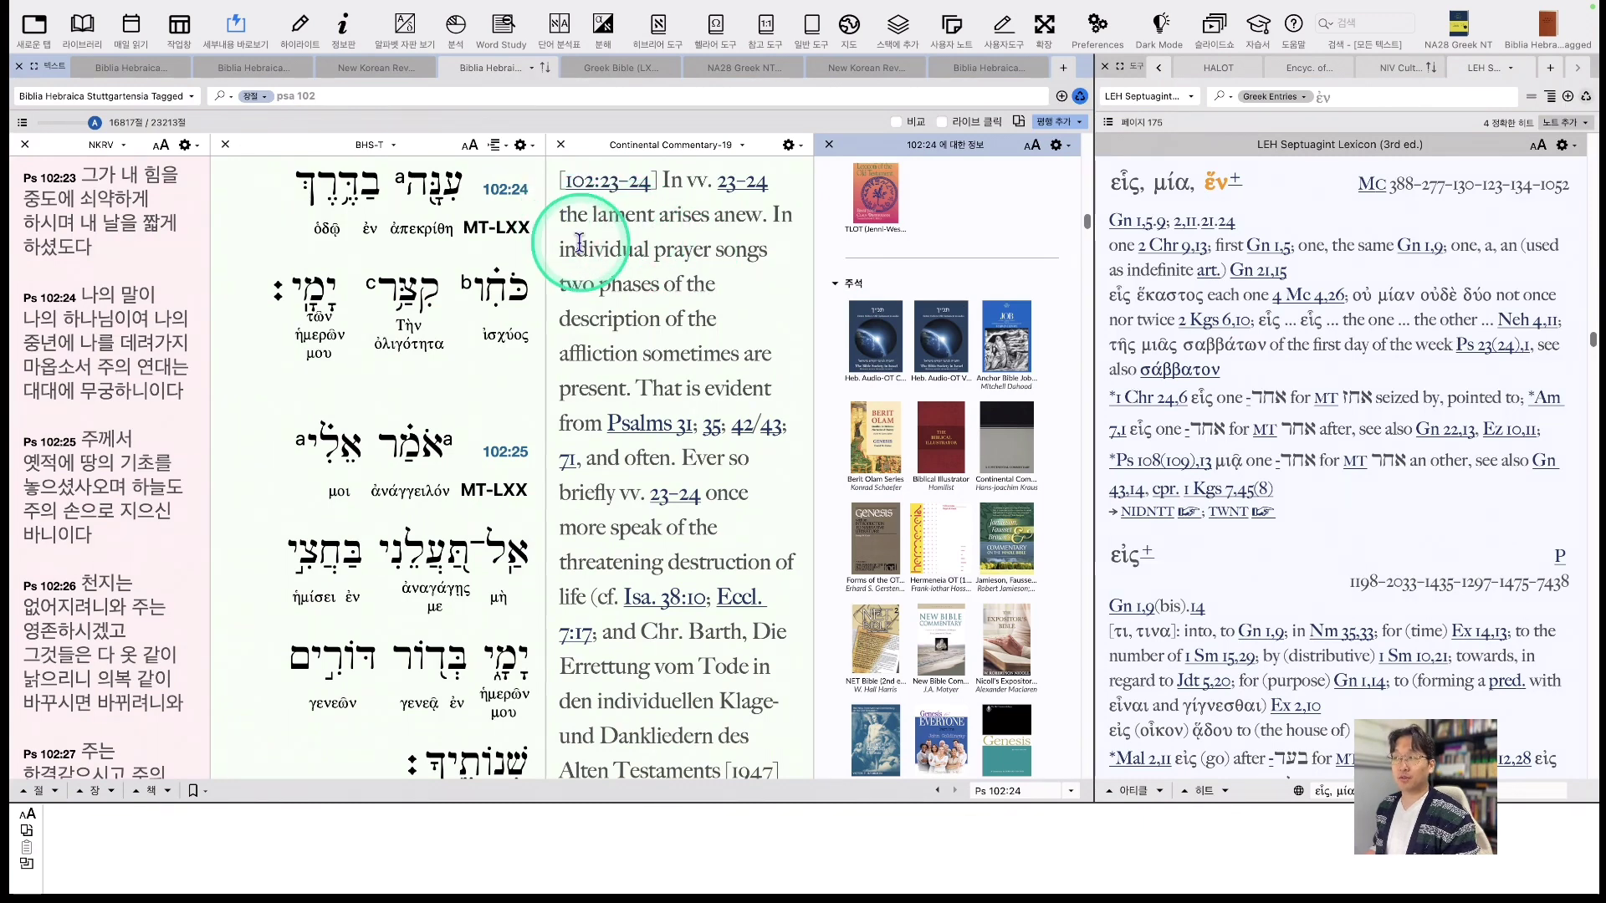
# Arrange the info pane horizontally beneath the parallel texts and shrink it to a narrow strip.
pyautogui.click(1068, 146)
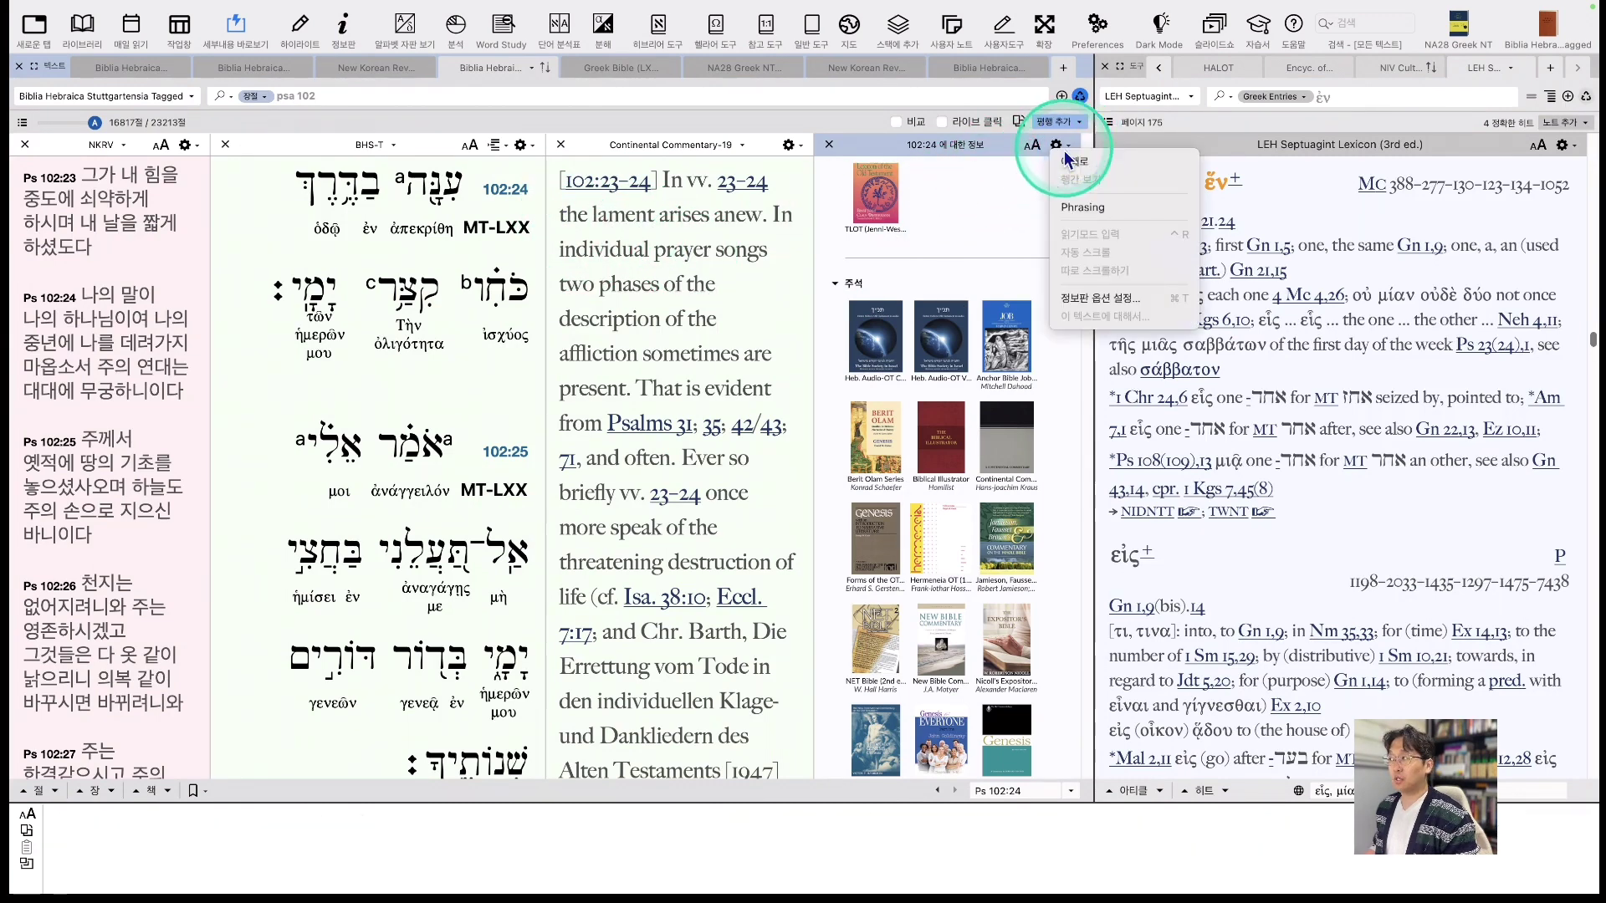
pyautogui.click(1075, 169)
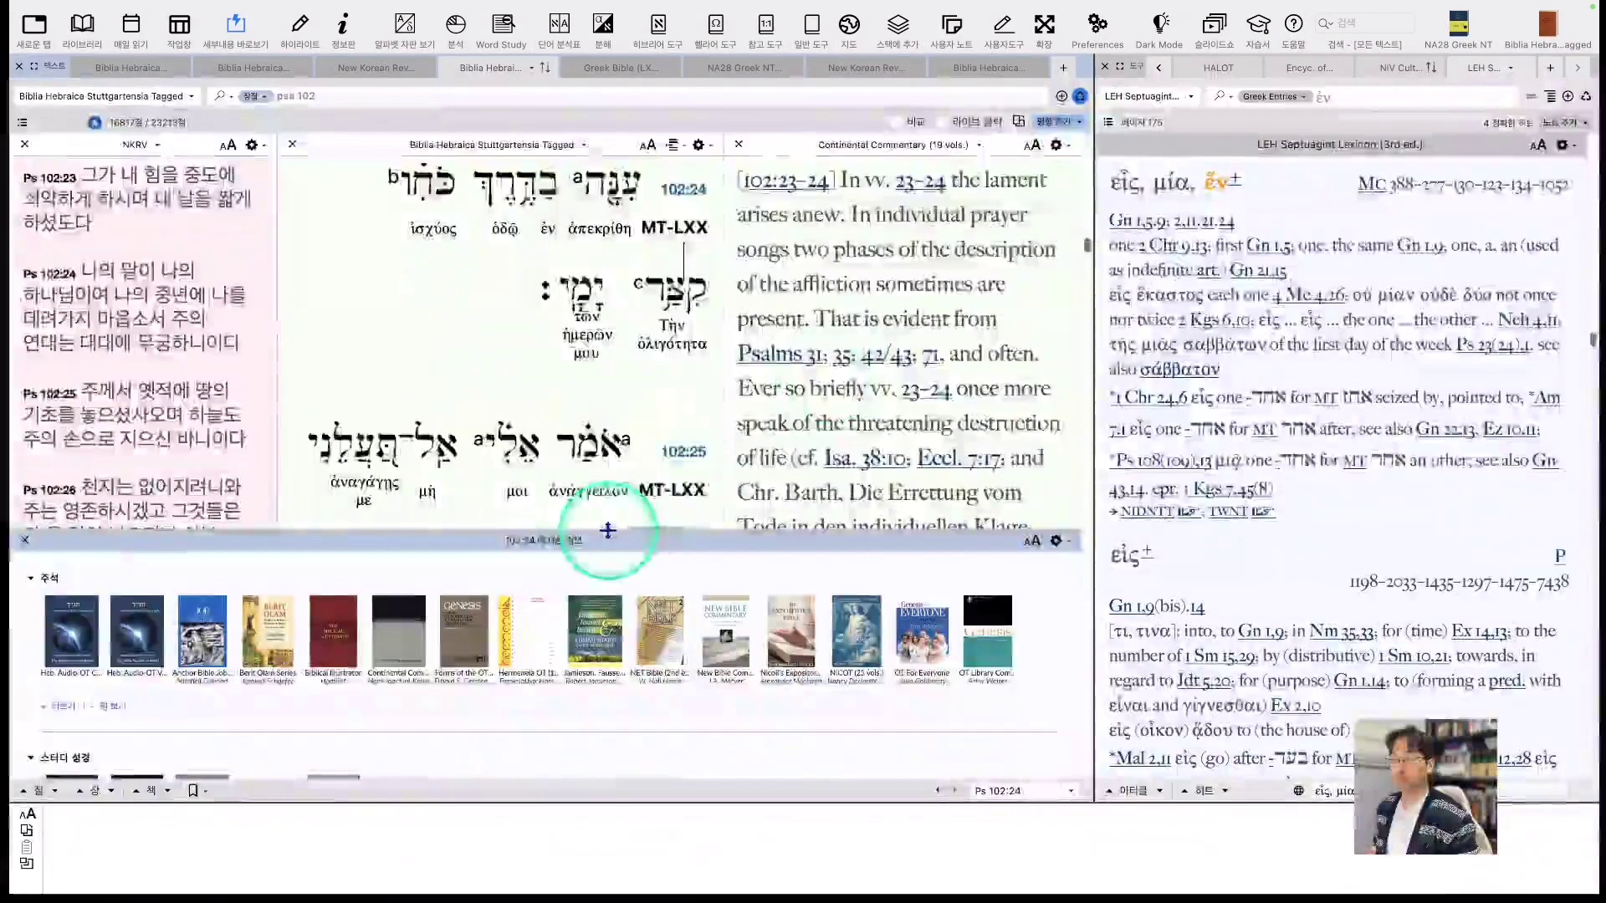
pyautogui.moveTo(610, 535); pyautogui.dragTo(580, 702)
# Reduce the Continental Commentary's text size and check how it follows the Hebrew text from Psalm 102:25 into Psalm 103.
pyautogui.click(1027, 146)
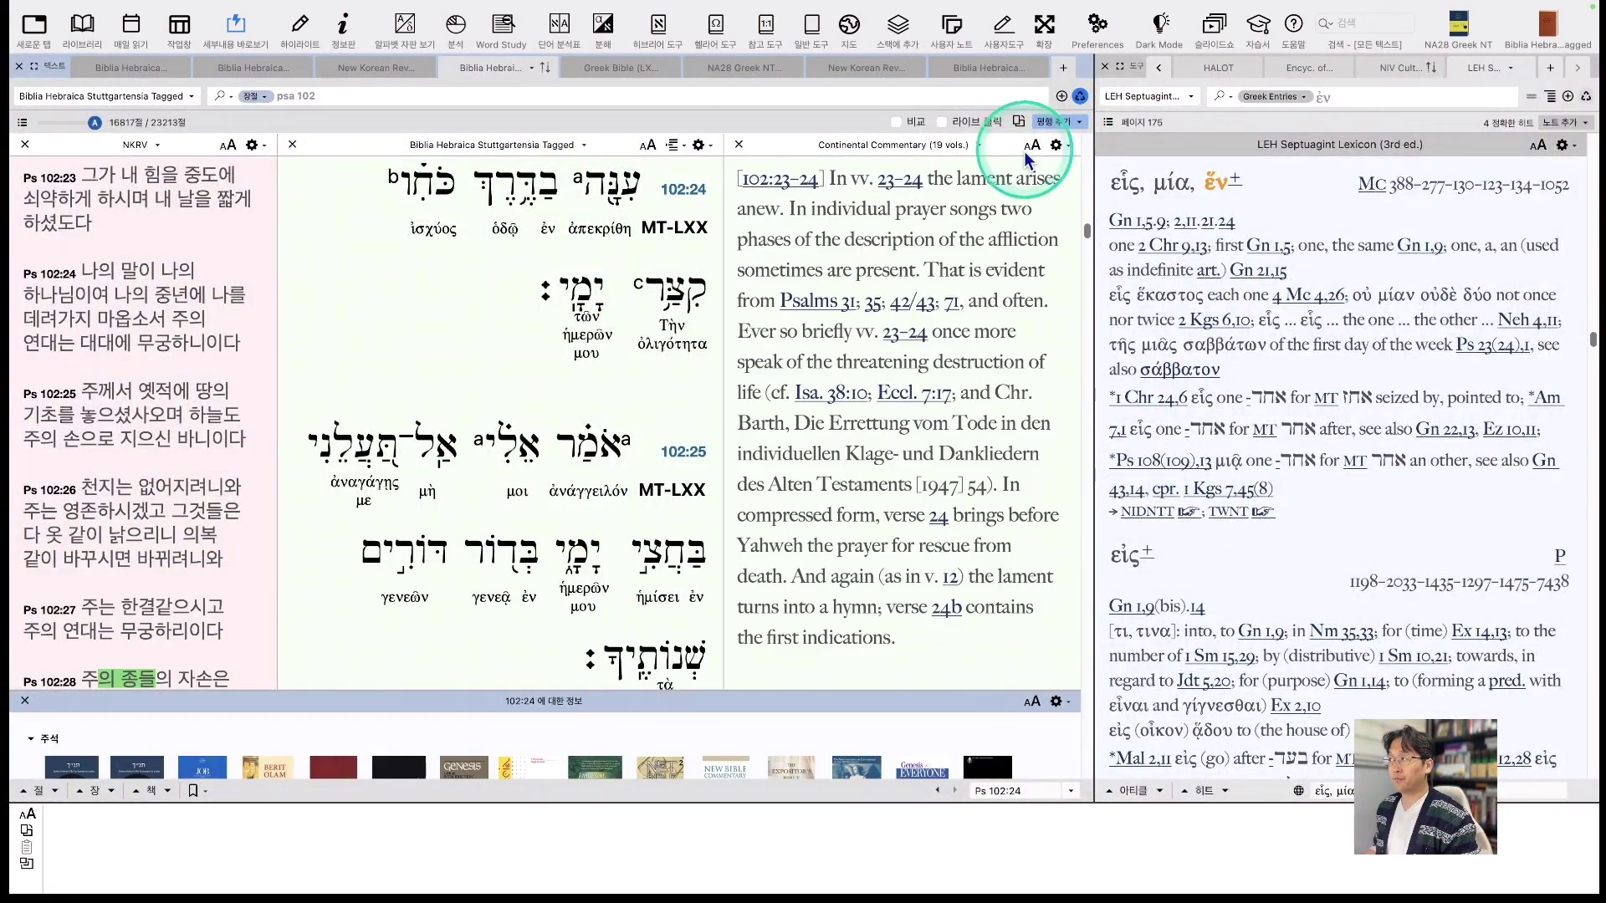
pyautogui.click(1027, 146)
pyautogui.scroll(-3, 525, 279)
pyautogui.scroll(-5, 523, 276)
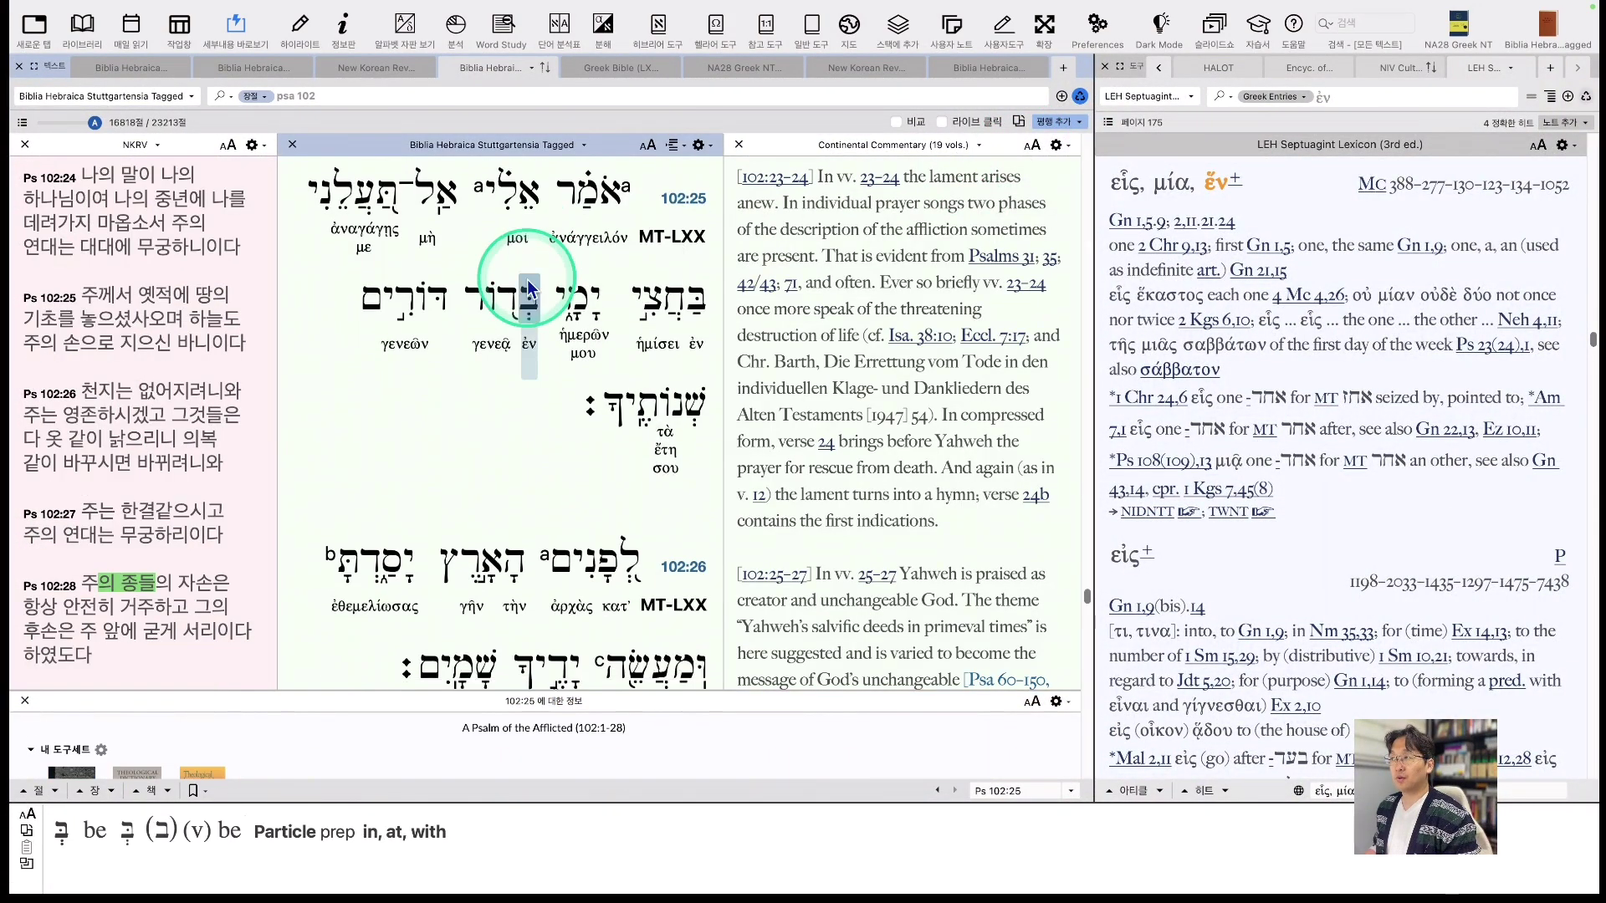
pyautogui.scroll(-8, 584, 345)
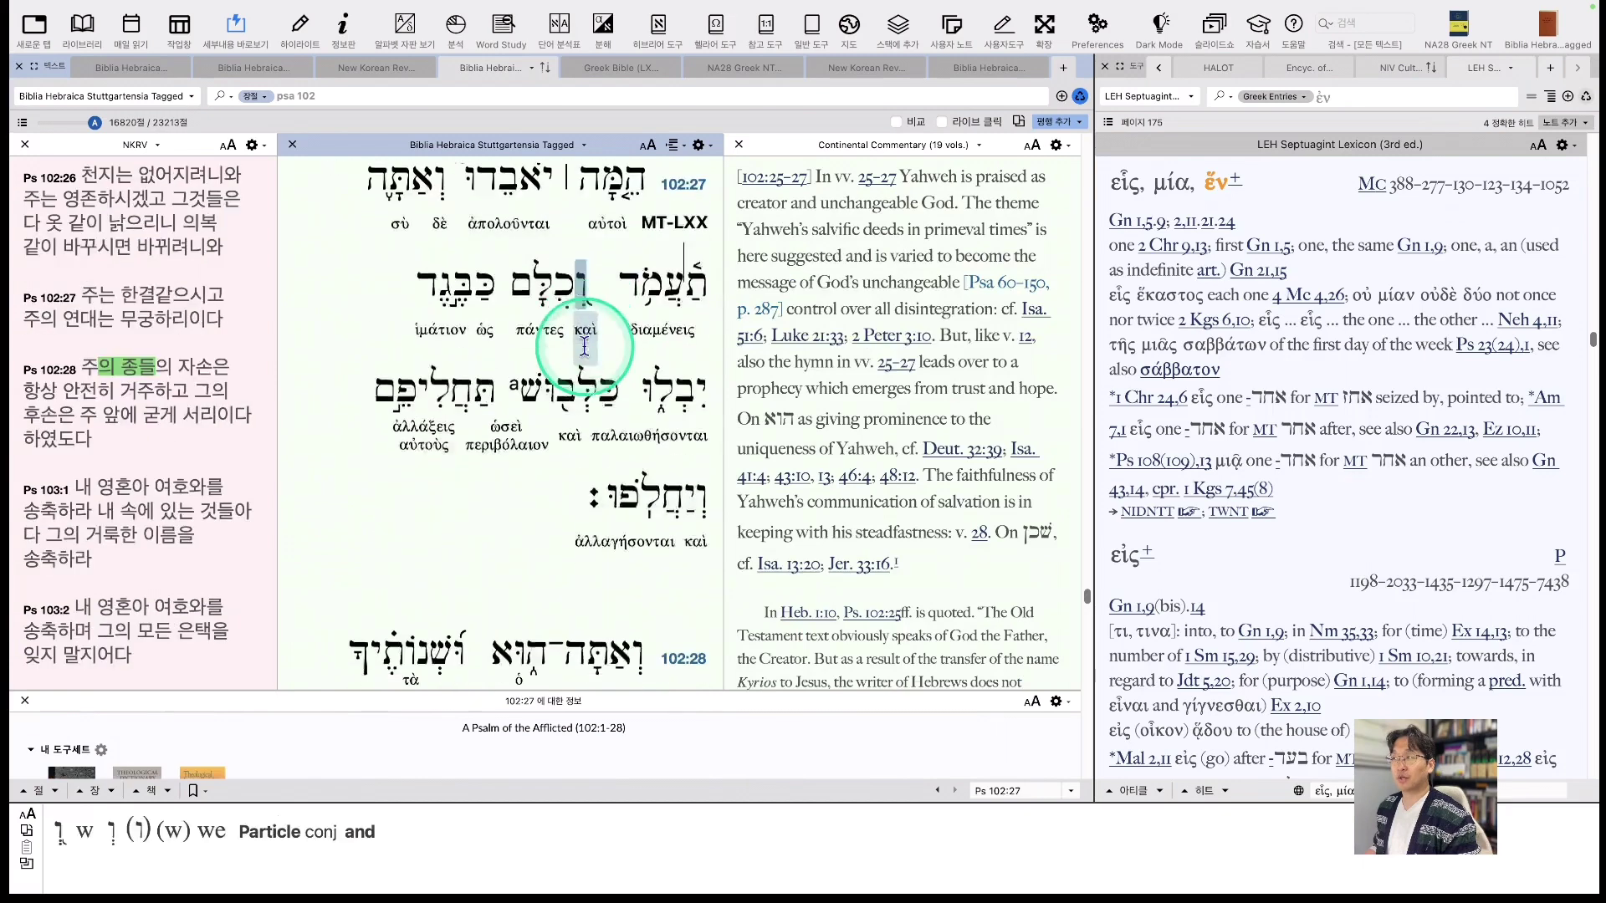
pyautogui.scroll(-4, 550, 351)
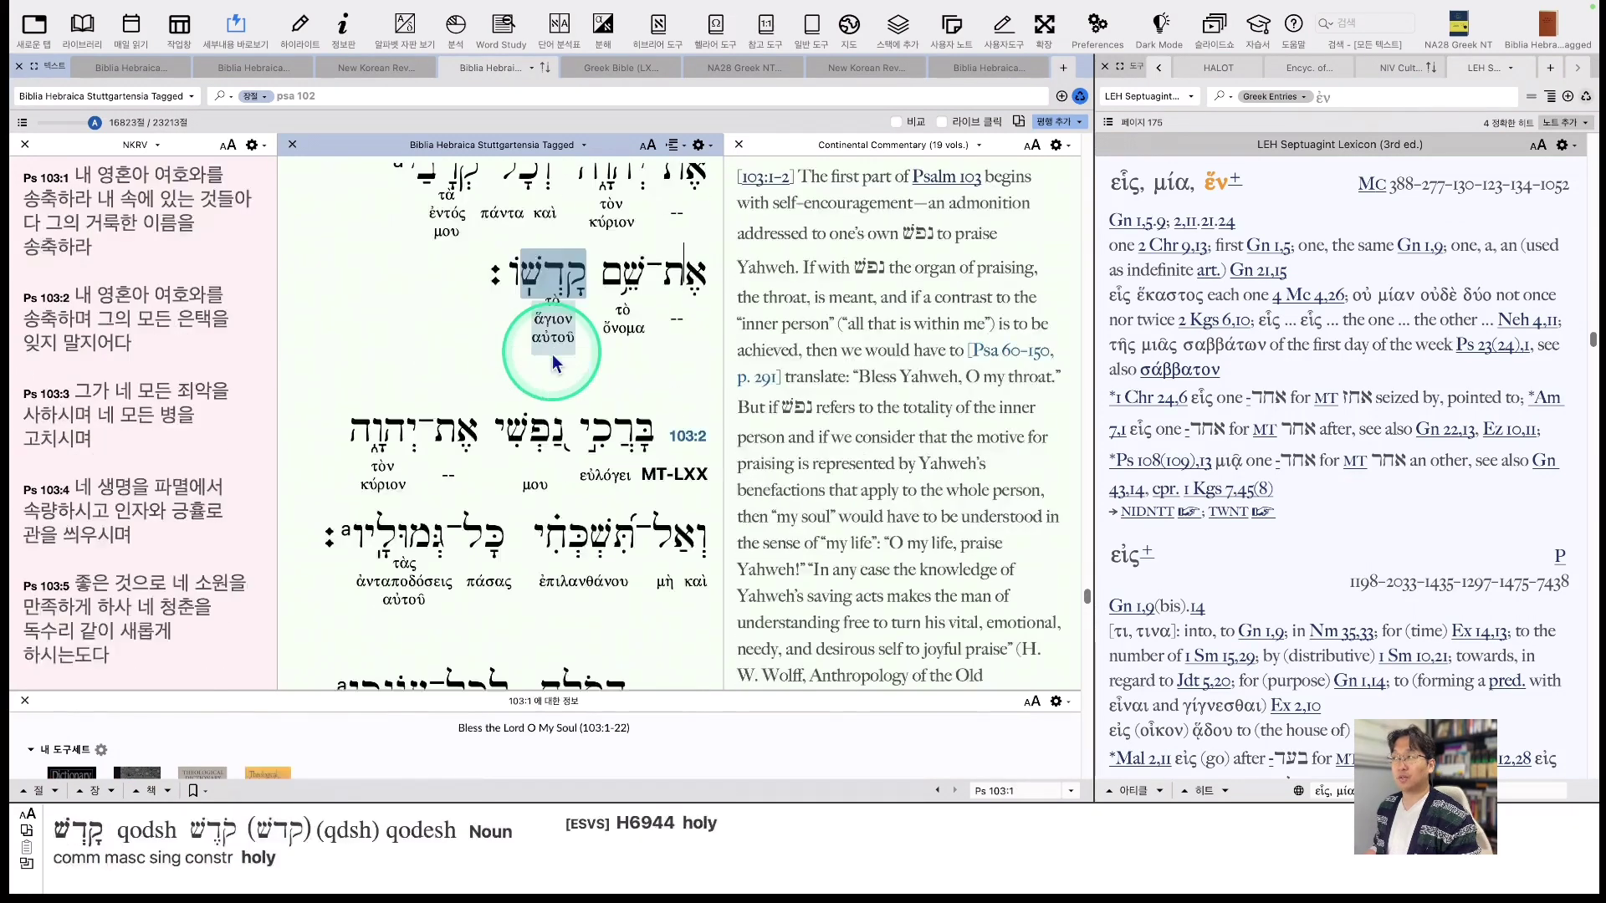
pyautogui.scroll(5, 556, 358)
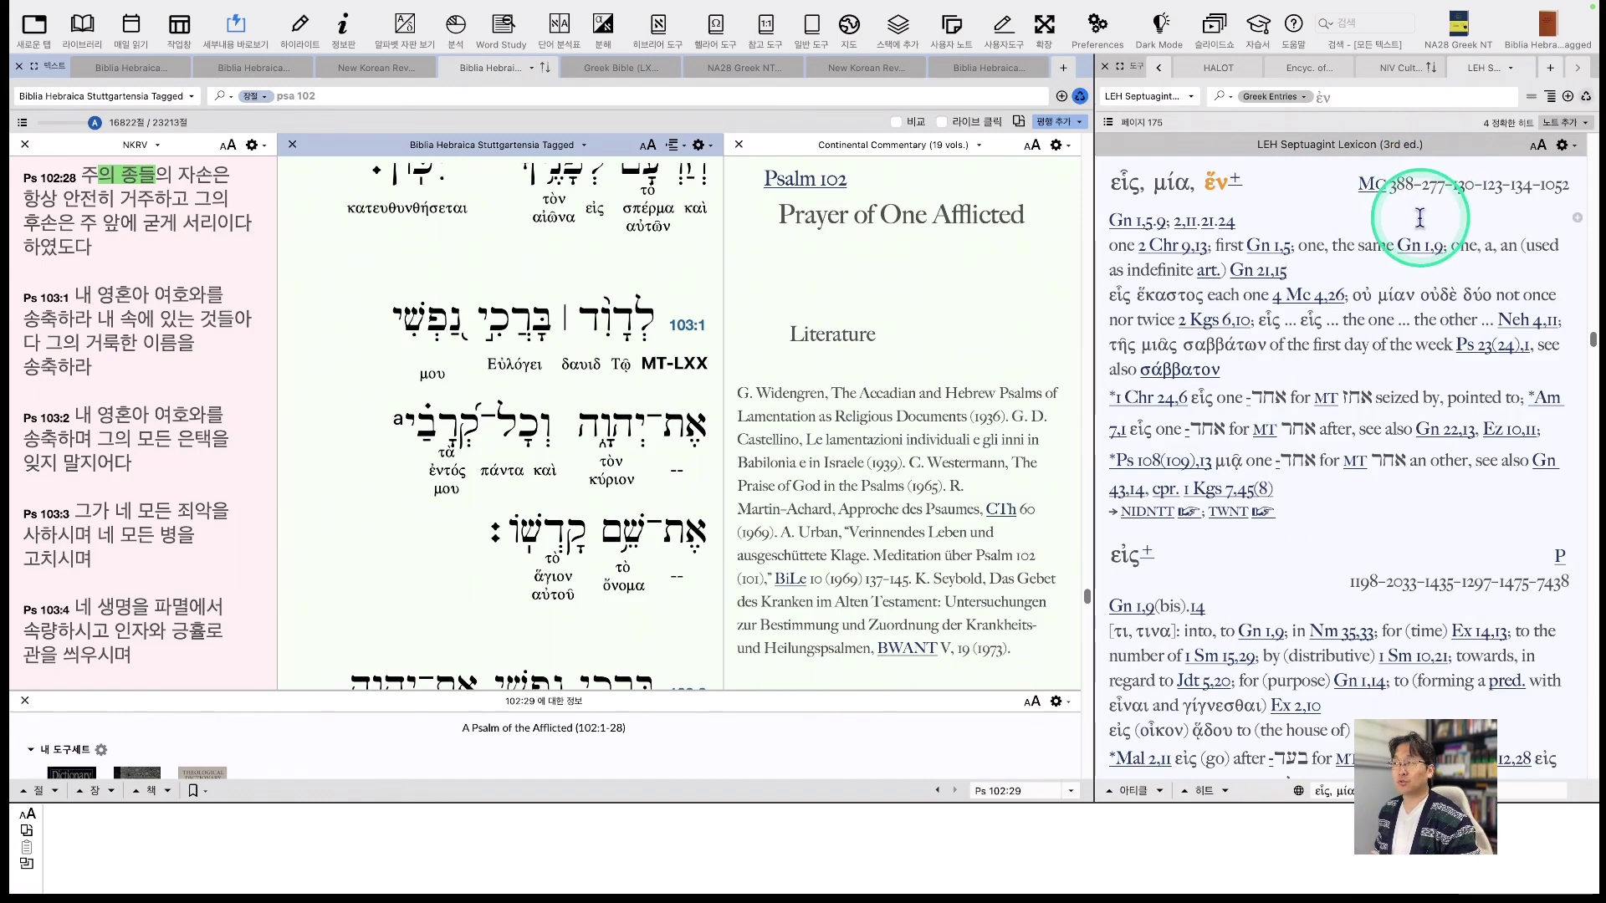
# Close the parallel Continental Commentary and enlarge the info pane to show its commentary and study Bible covers.
pyautogui.click(737, 147)
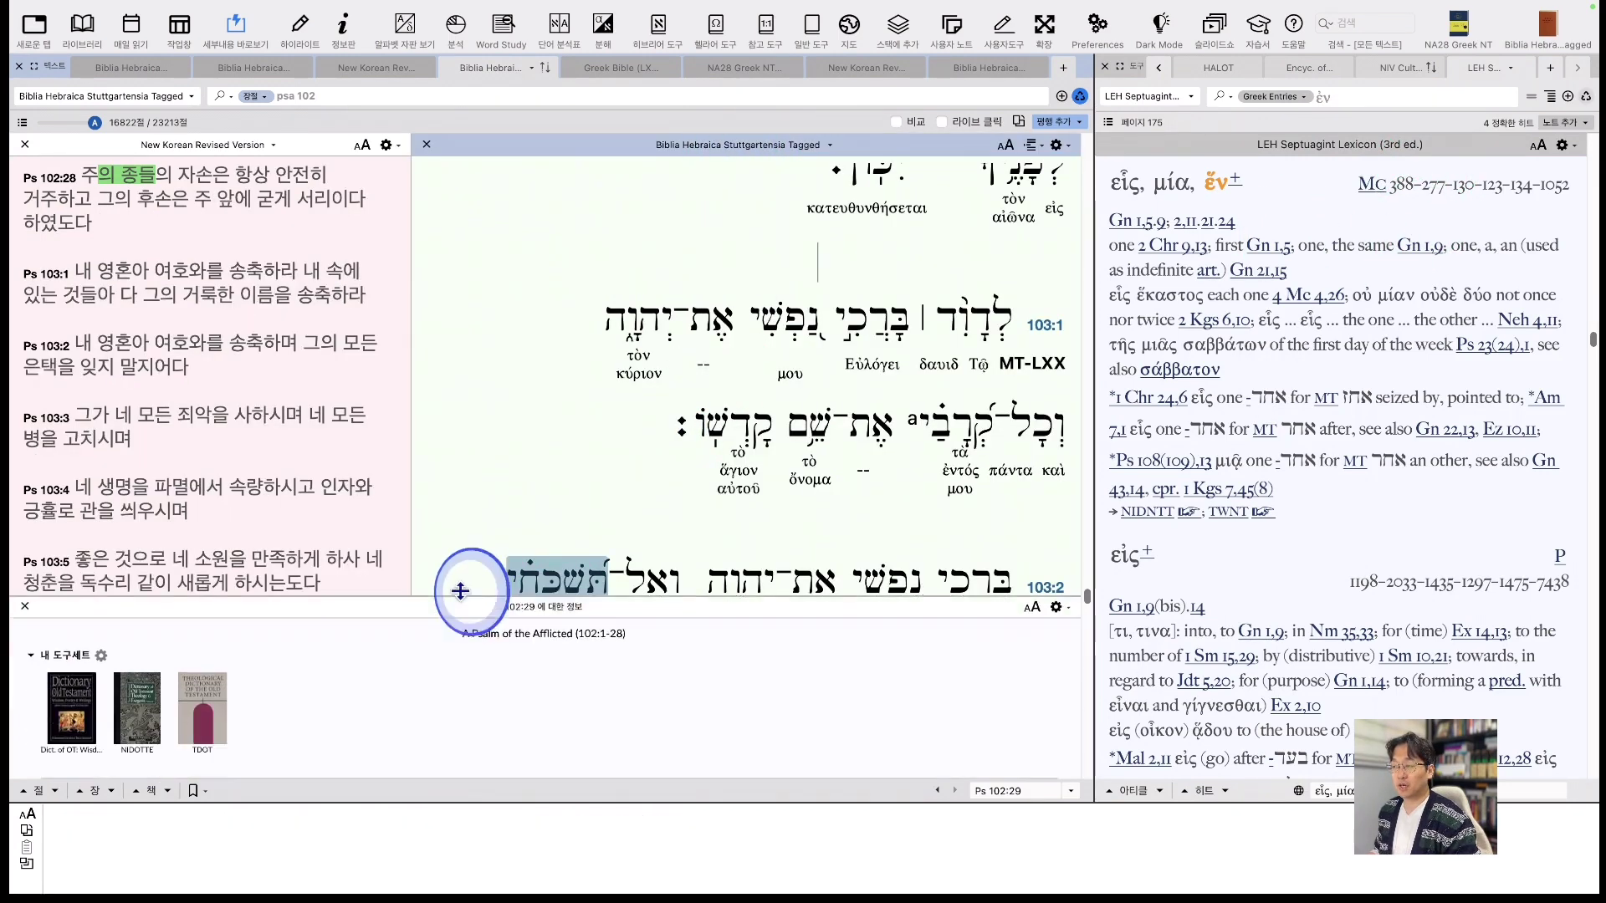
pyautogui.moveTo(451, 689); pyautogui.dragTo(480, 393)
pyautogui.scroll(-2, 362, 573)
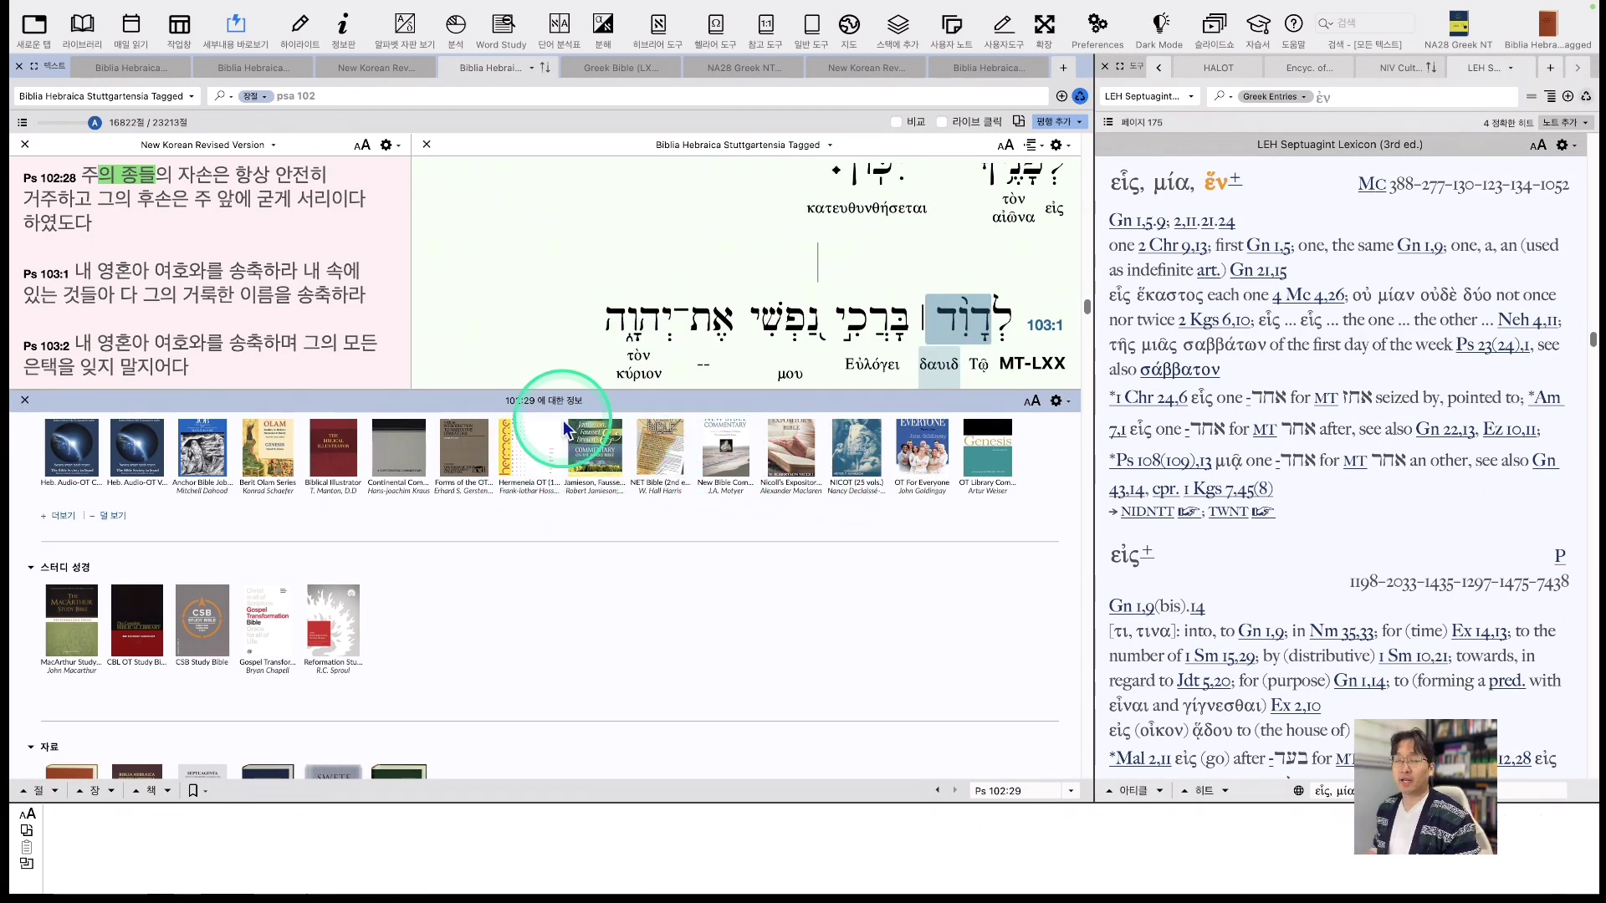
# Open the Hermeneia OT, Anchor Bible, Berit Olam and Continental Commentary volumes from the info pane as separate tabs in the tools area.
pyautogui.press('super')
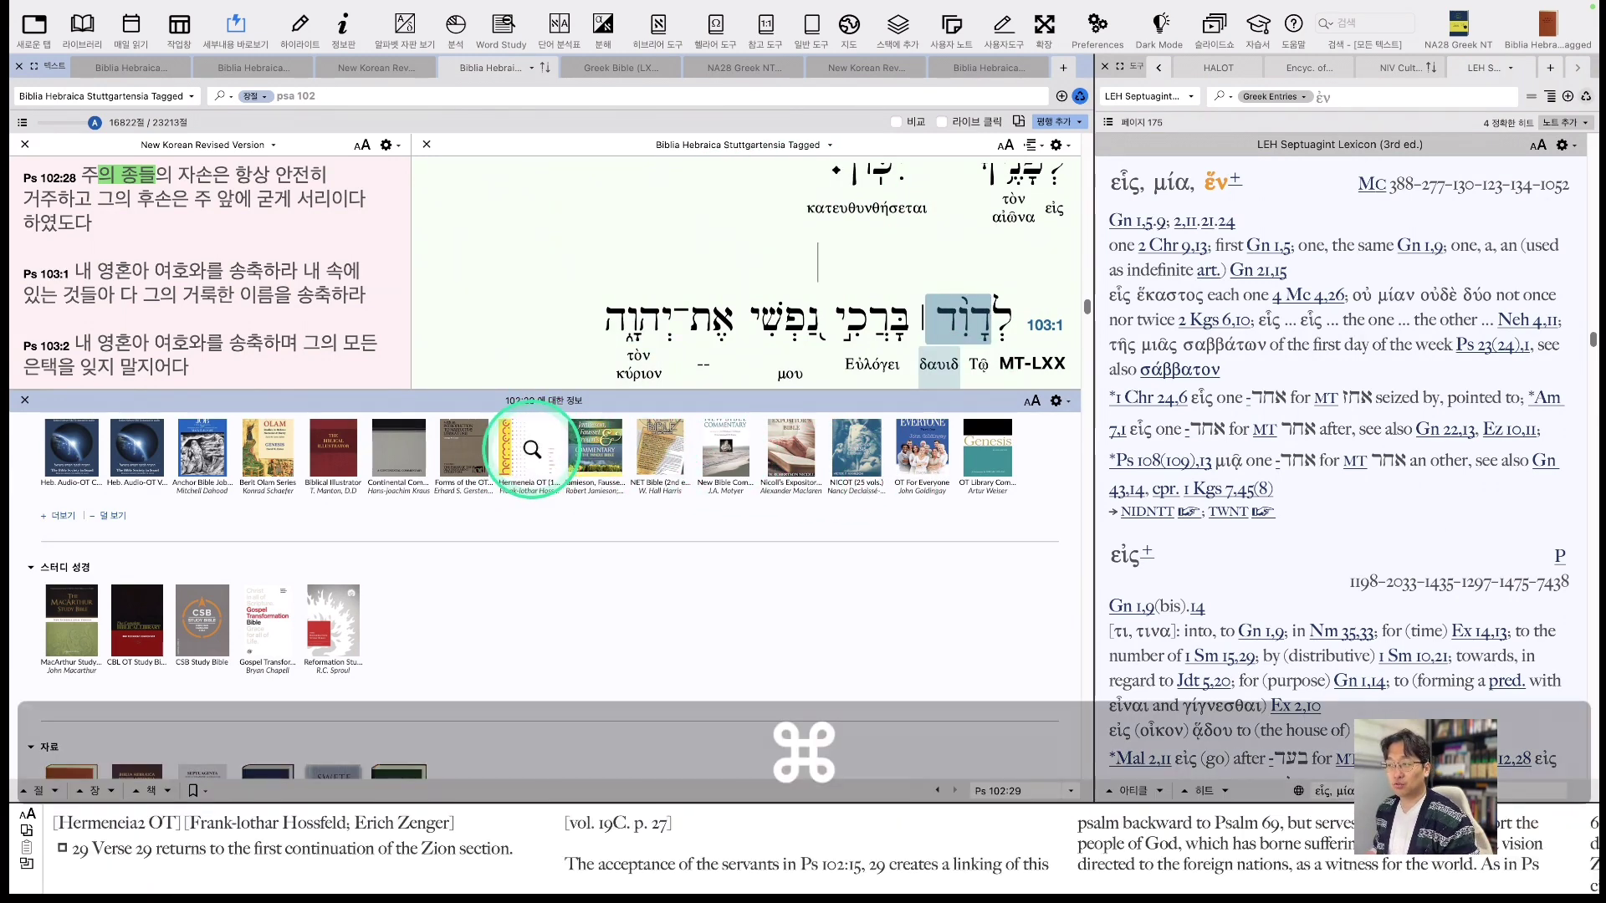
pyautogui.keyDown('super'); pyautogui.click(532, 450); pyautogui.keyUp('super')
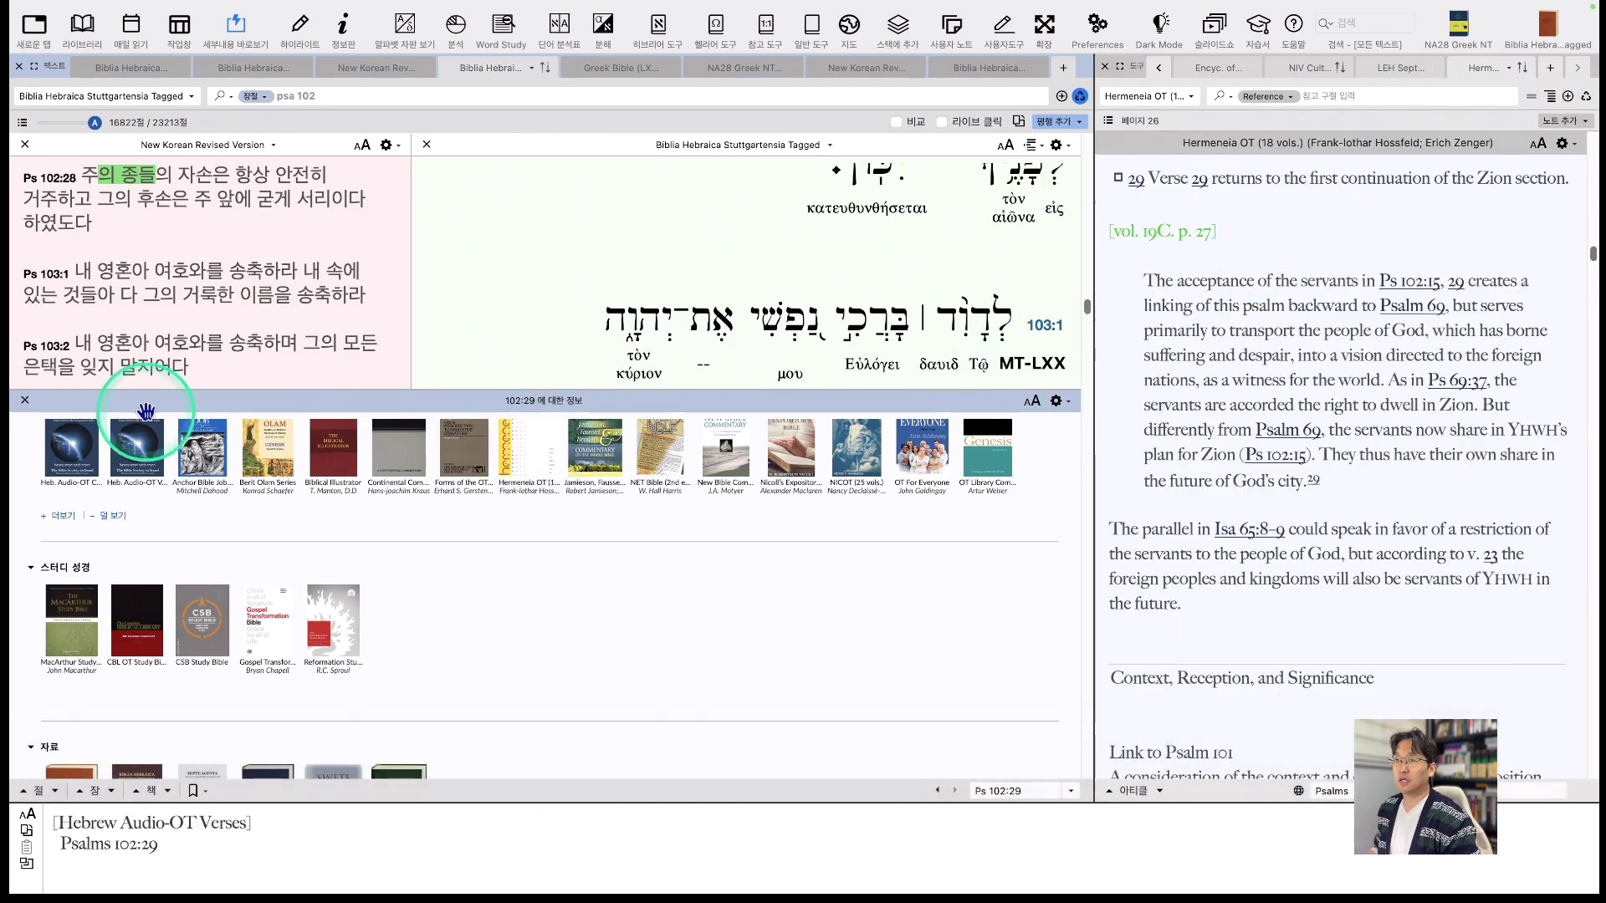
pyautogui.press('super')
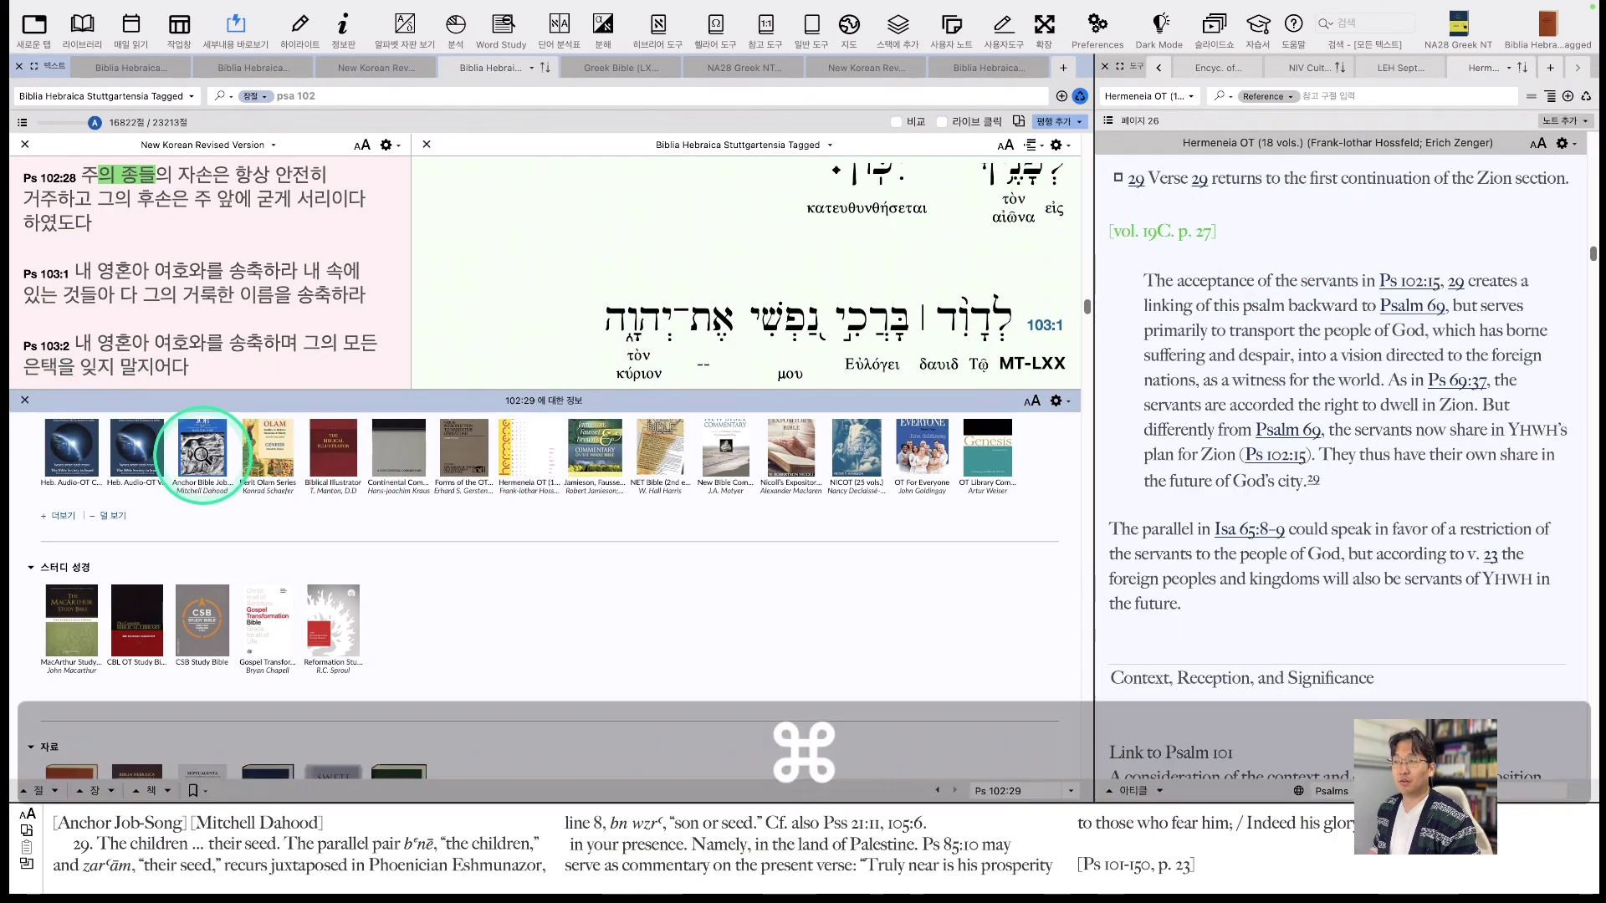
pyautogui.keyDown('super'); pyautogui.click(202, 456); pyautogui.keyUp('super')
pyautogui.keyDown('super'); pyautogui.click(268, 456); pyautogui.keyUp('super')
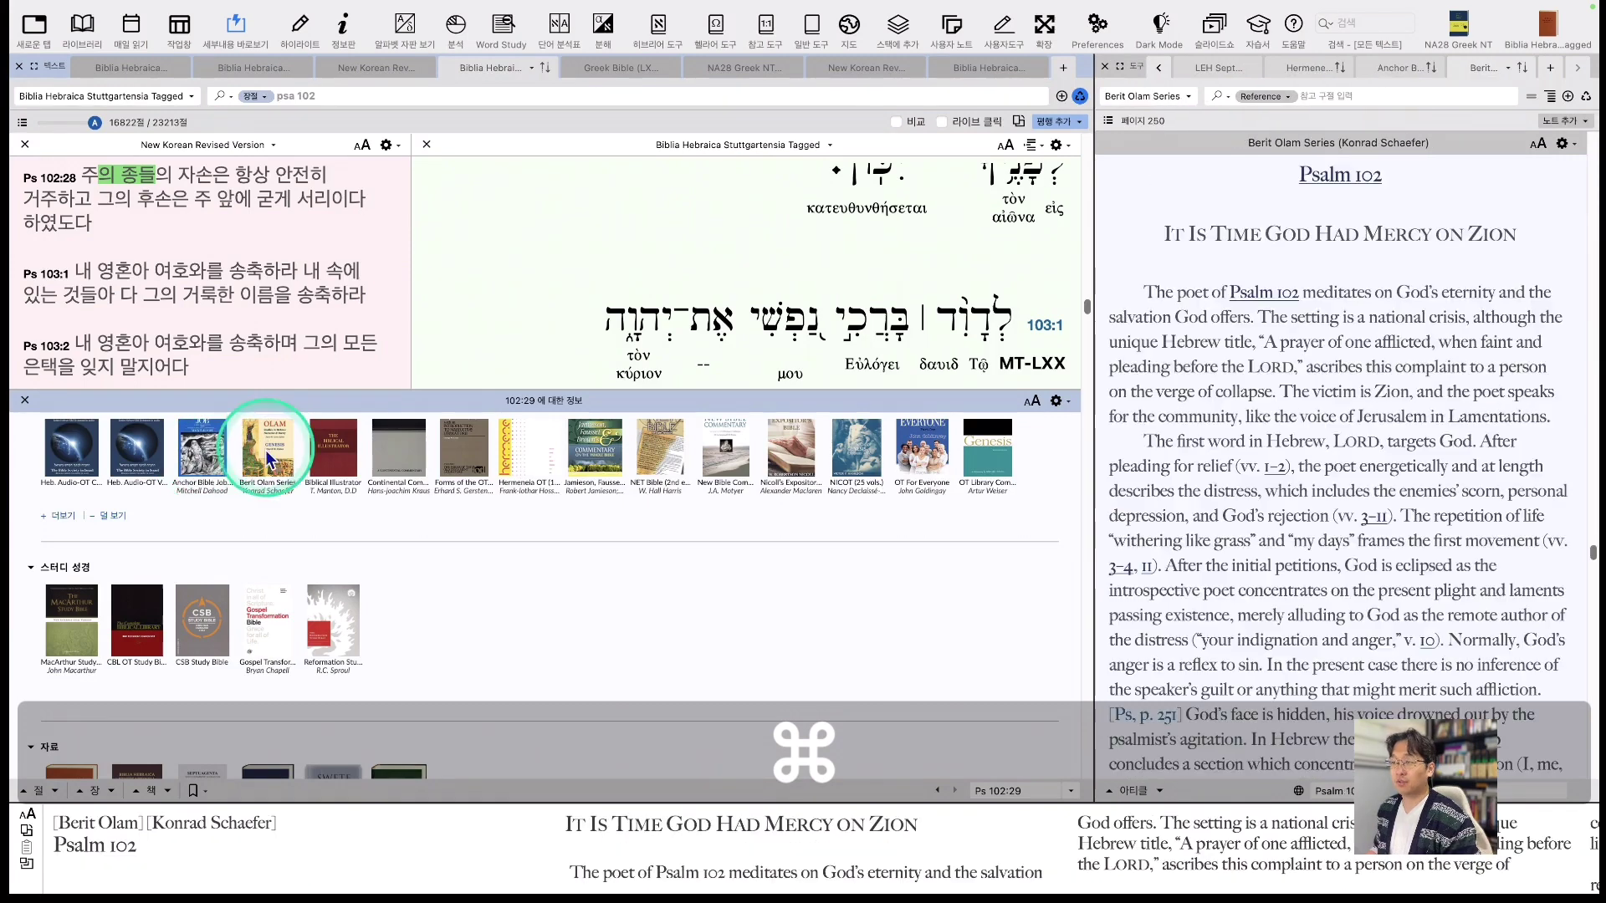
pyautogui.keyDown('super'); pyautogui.click(400, 449); pyautogui.keyUp('super')
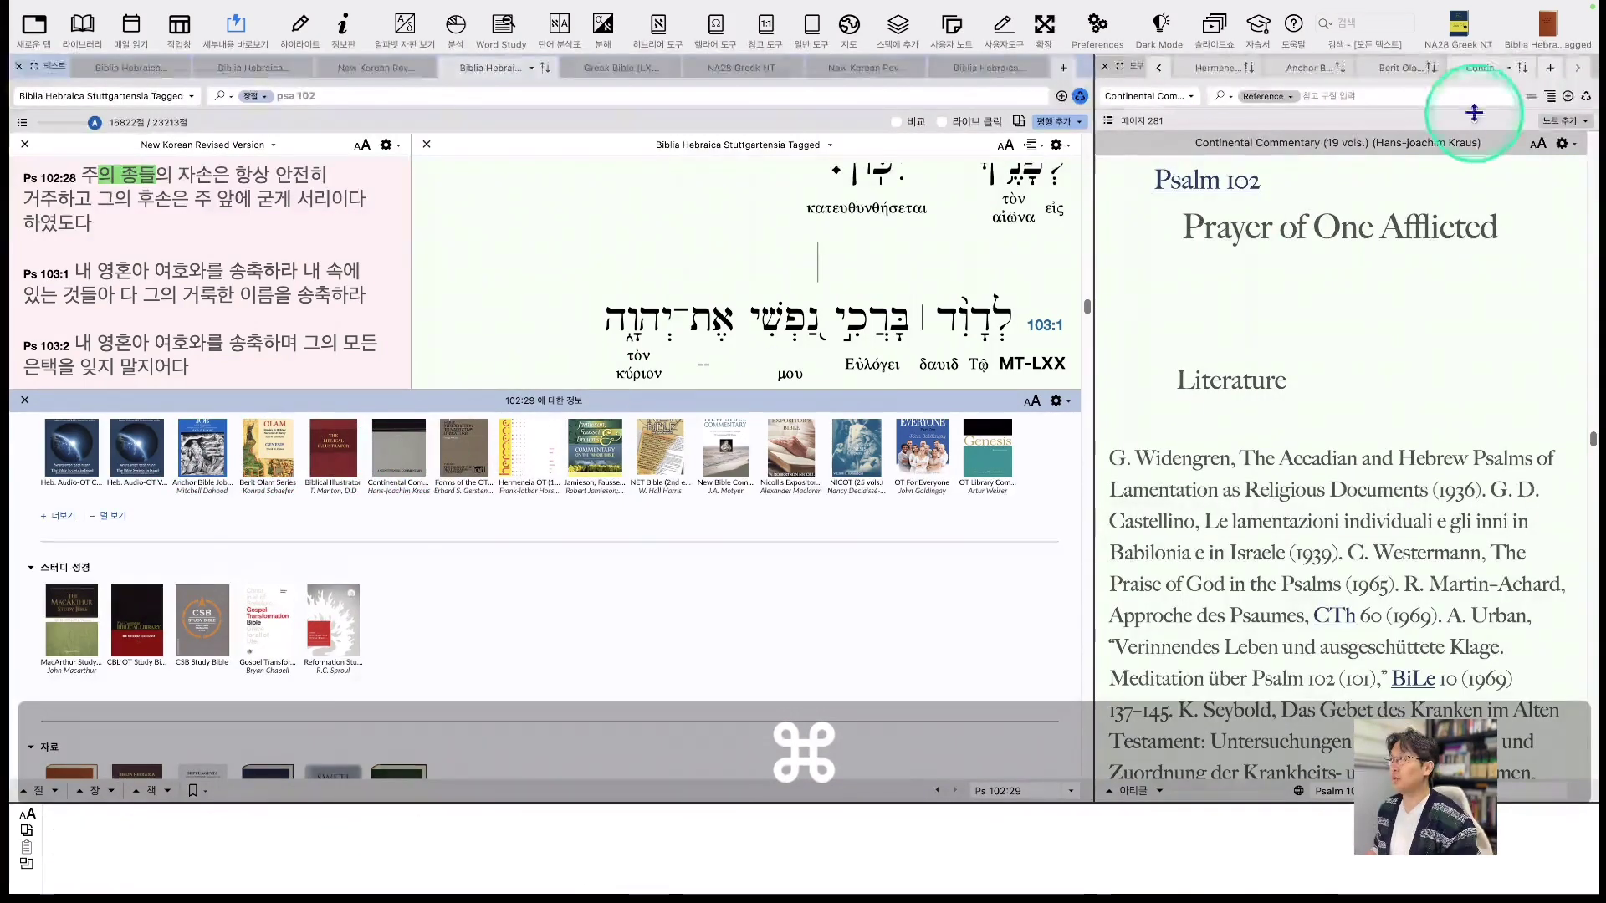
# Close the info pane and advance the Hebrew text to Psalm 103:1–2 alongside the Continental Commentary.
pyautogui.click(25, 400)
pyautogui.scroll(-10, 711, 427)
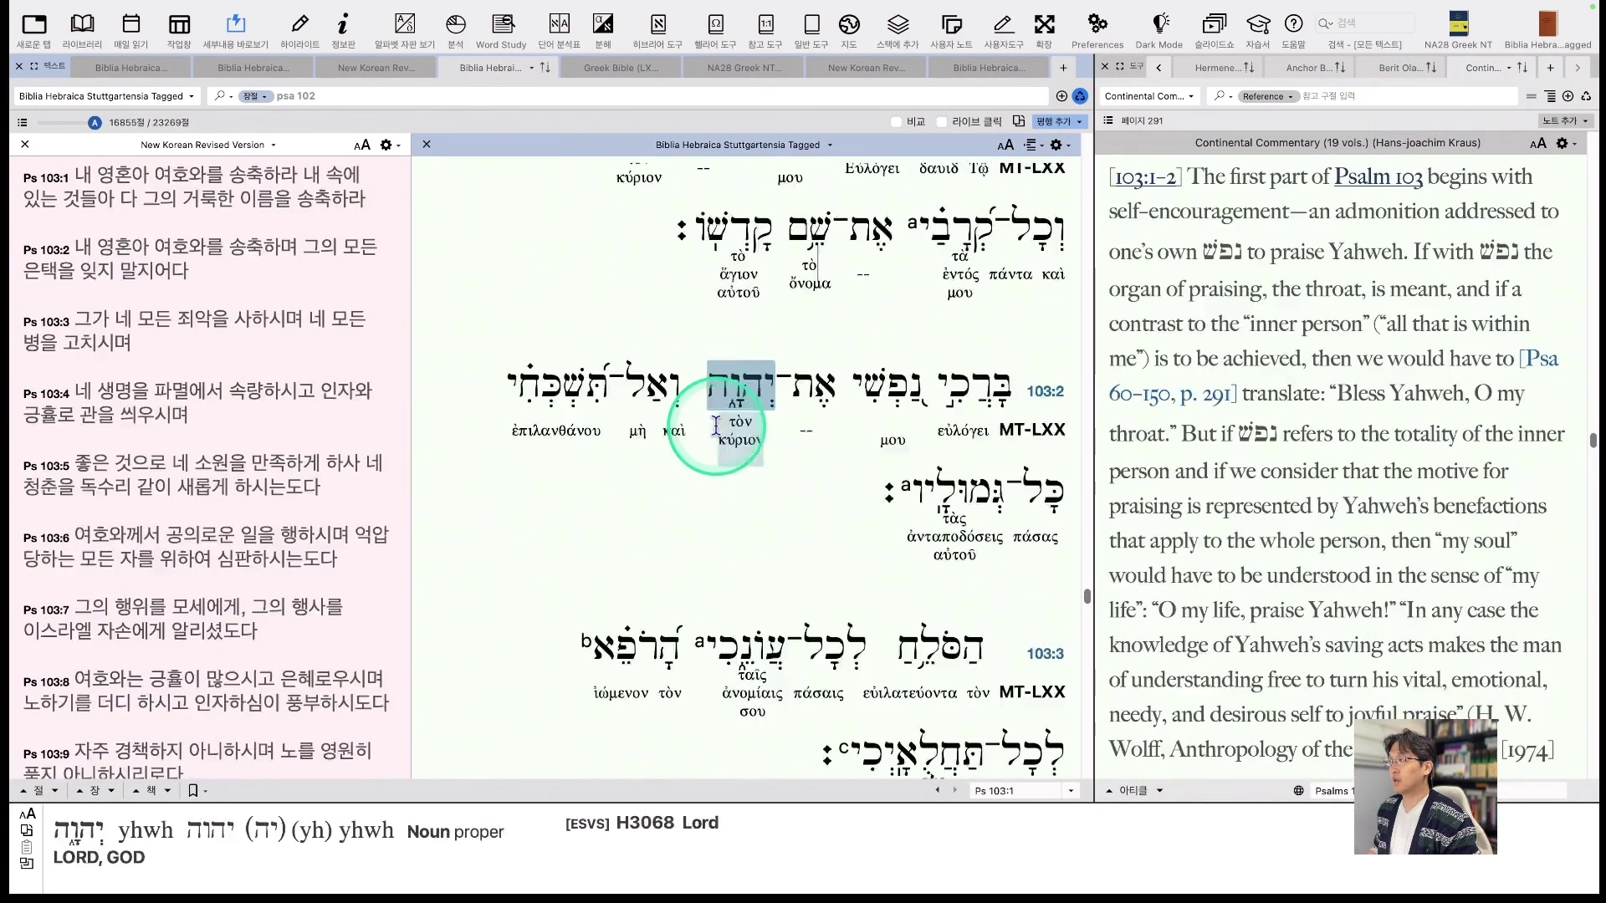
# Widen the tools area beside Psalm 103:10–11 and close the Continental Commentary tab in favour of the Anchor Bible.
pyautogui.scroll(-10, 756, 435)
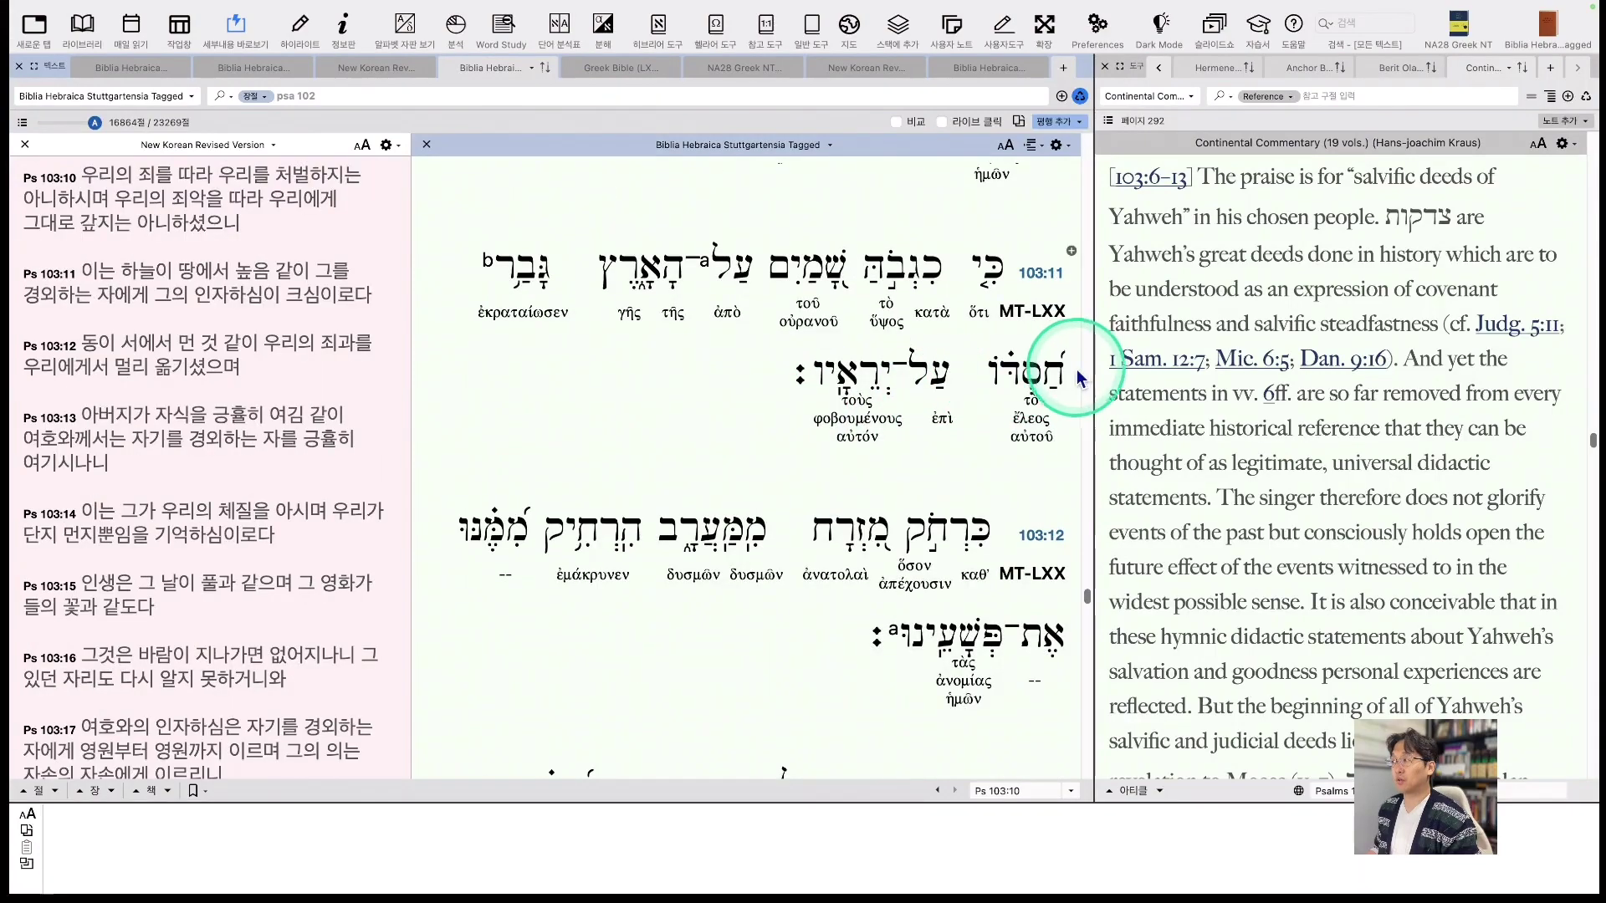
pyautogui.moveTo(1093, 364); pyautogui.dragTo(686, 376)
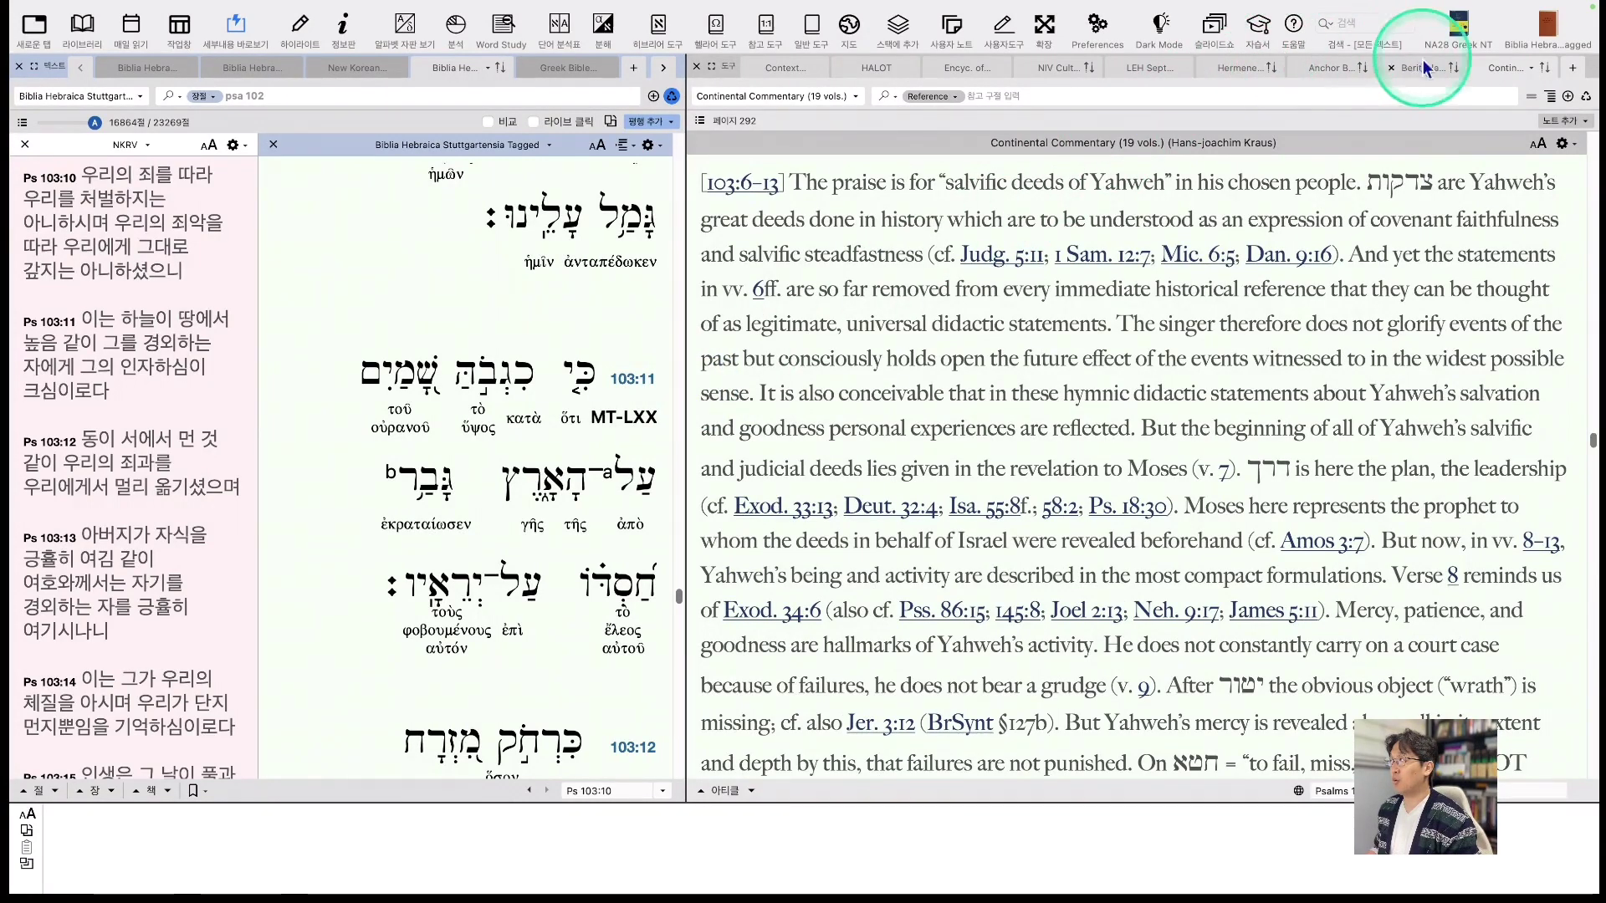
pyautogui.click(1472, 71)
pyautogui.click(1397, 68)
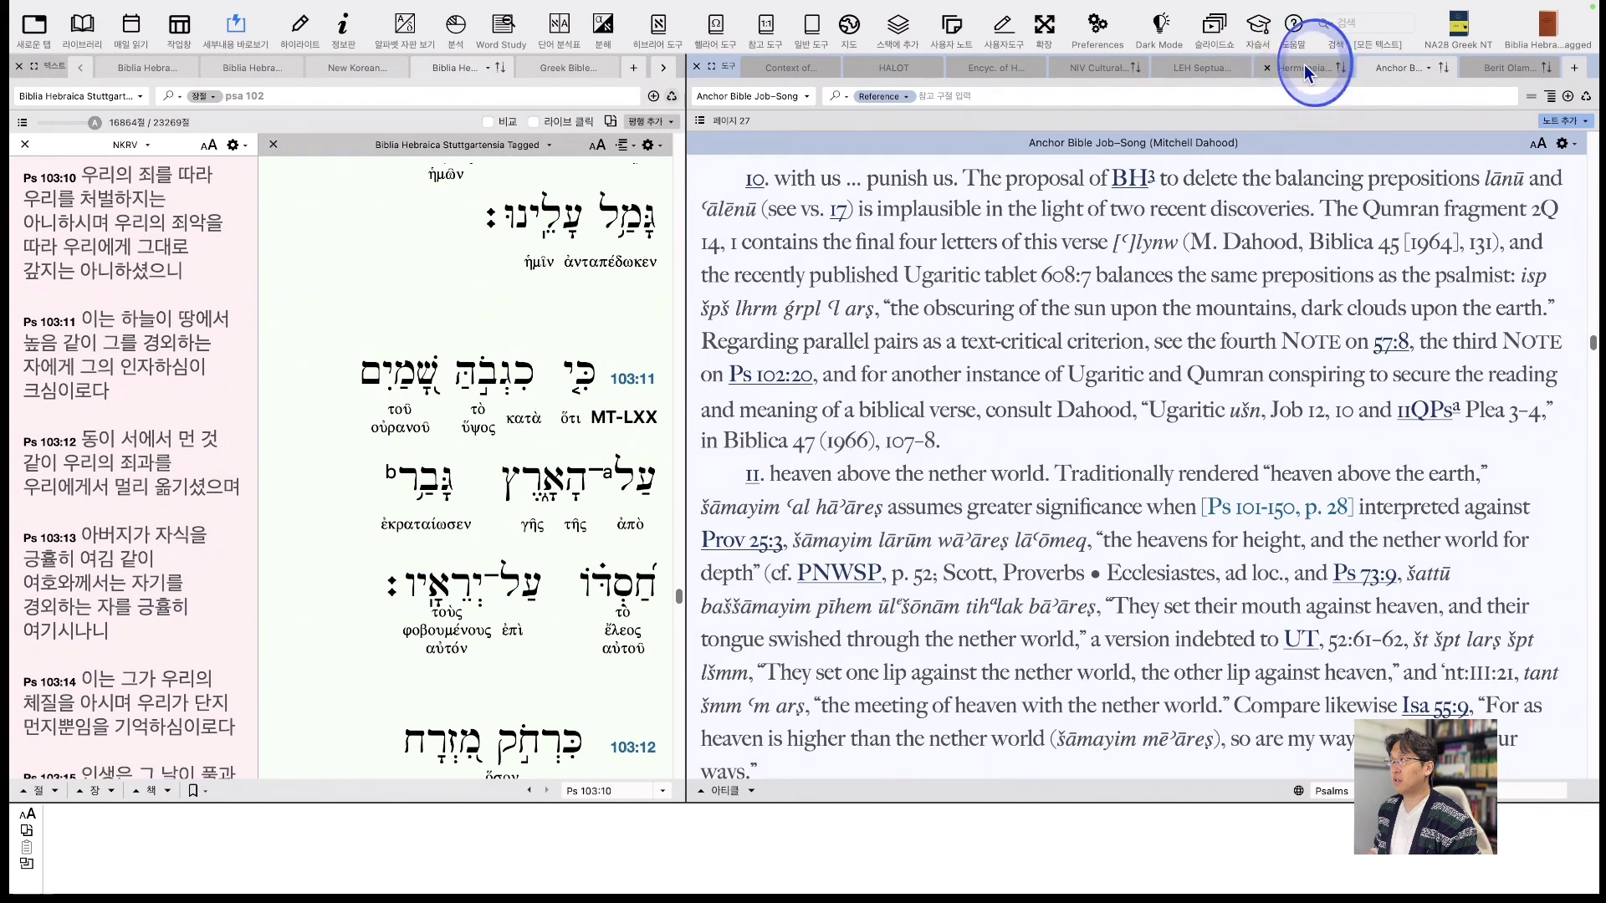
# Split the Hermeneia OT tab into its own zone and try to place that zone beside the other tools.
pyautogui.moveTo(1304, 72); pyautogui.dragTo(1463, 438)
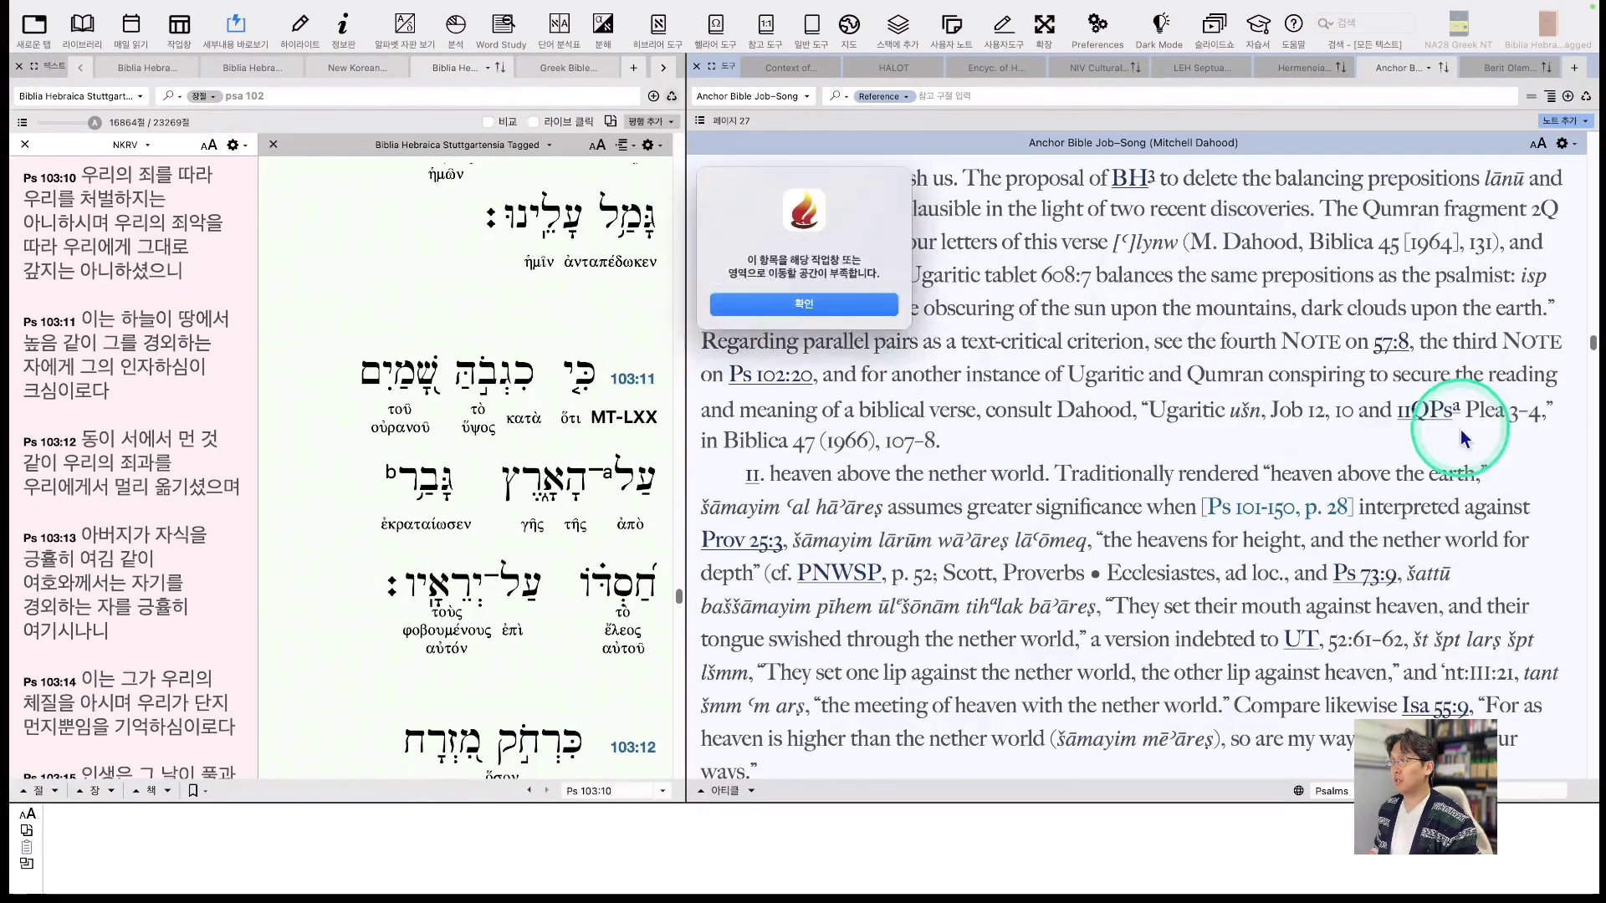
pyautogui.click(759, 310)
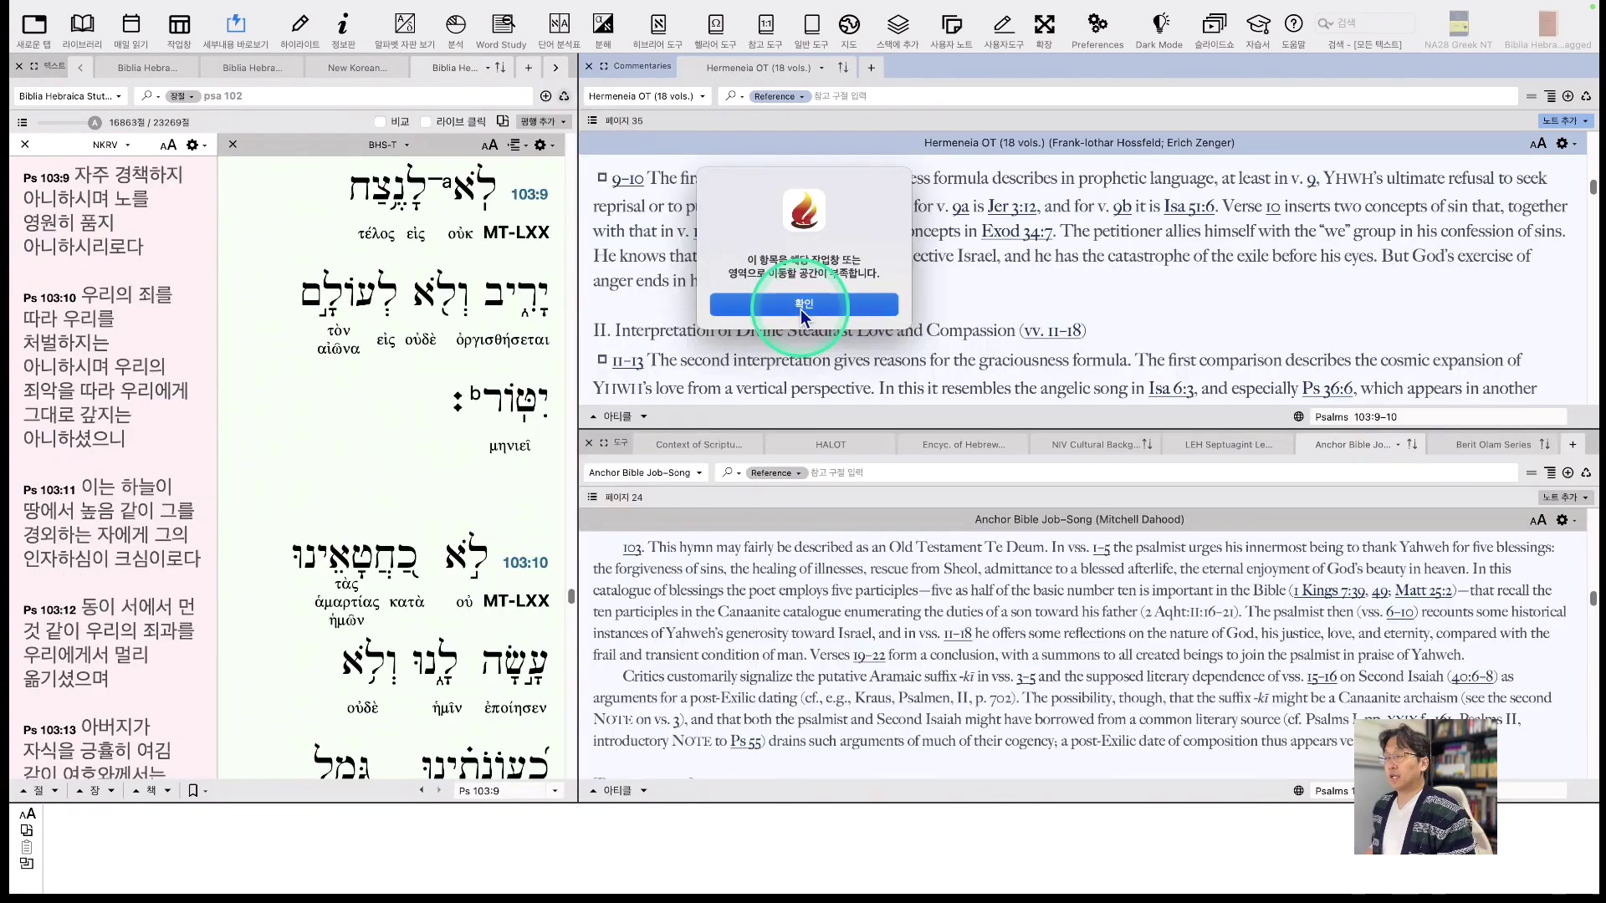
pyautogui.click(803, 306)
pyautogui.moveTo(757, 76); pyautogui.dragTo(757, 276)
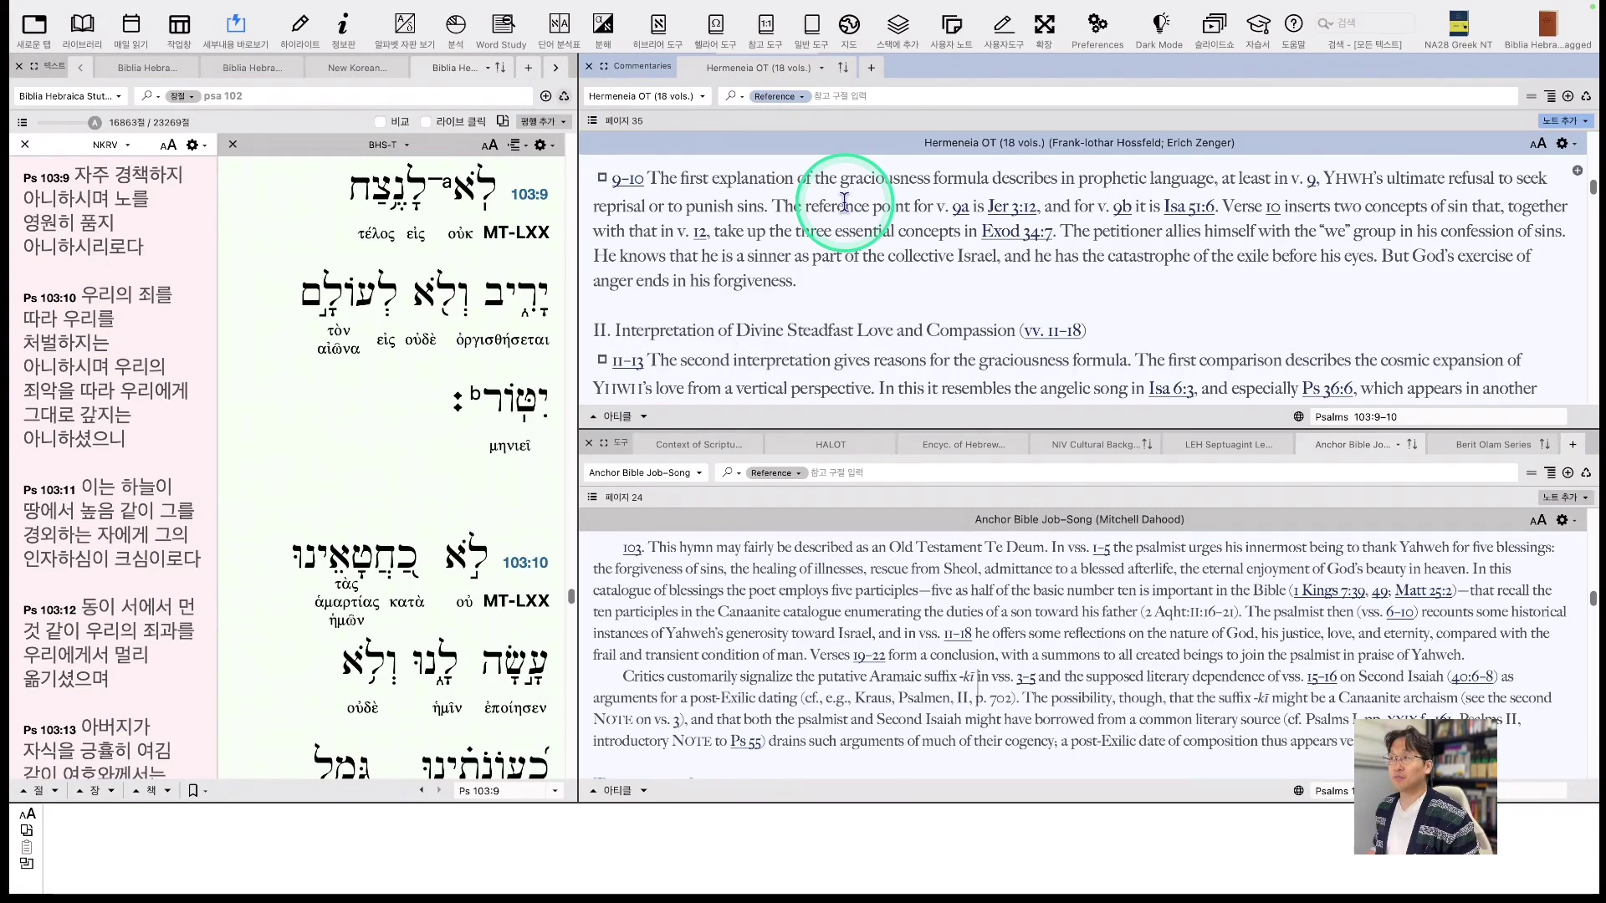
# Switch to macOS System Settings, set the LG HDR 4K display to 3008 × 1692, and return to Accordance.
pyautogui.hotkey('ctrl', 'Left')
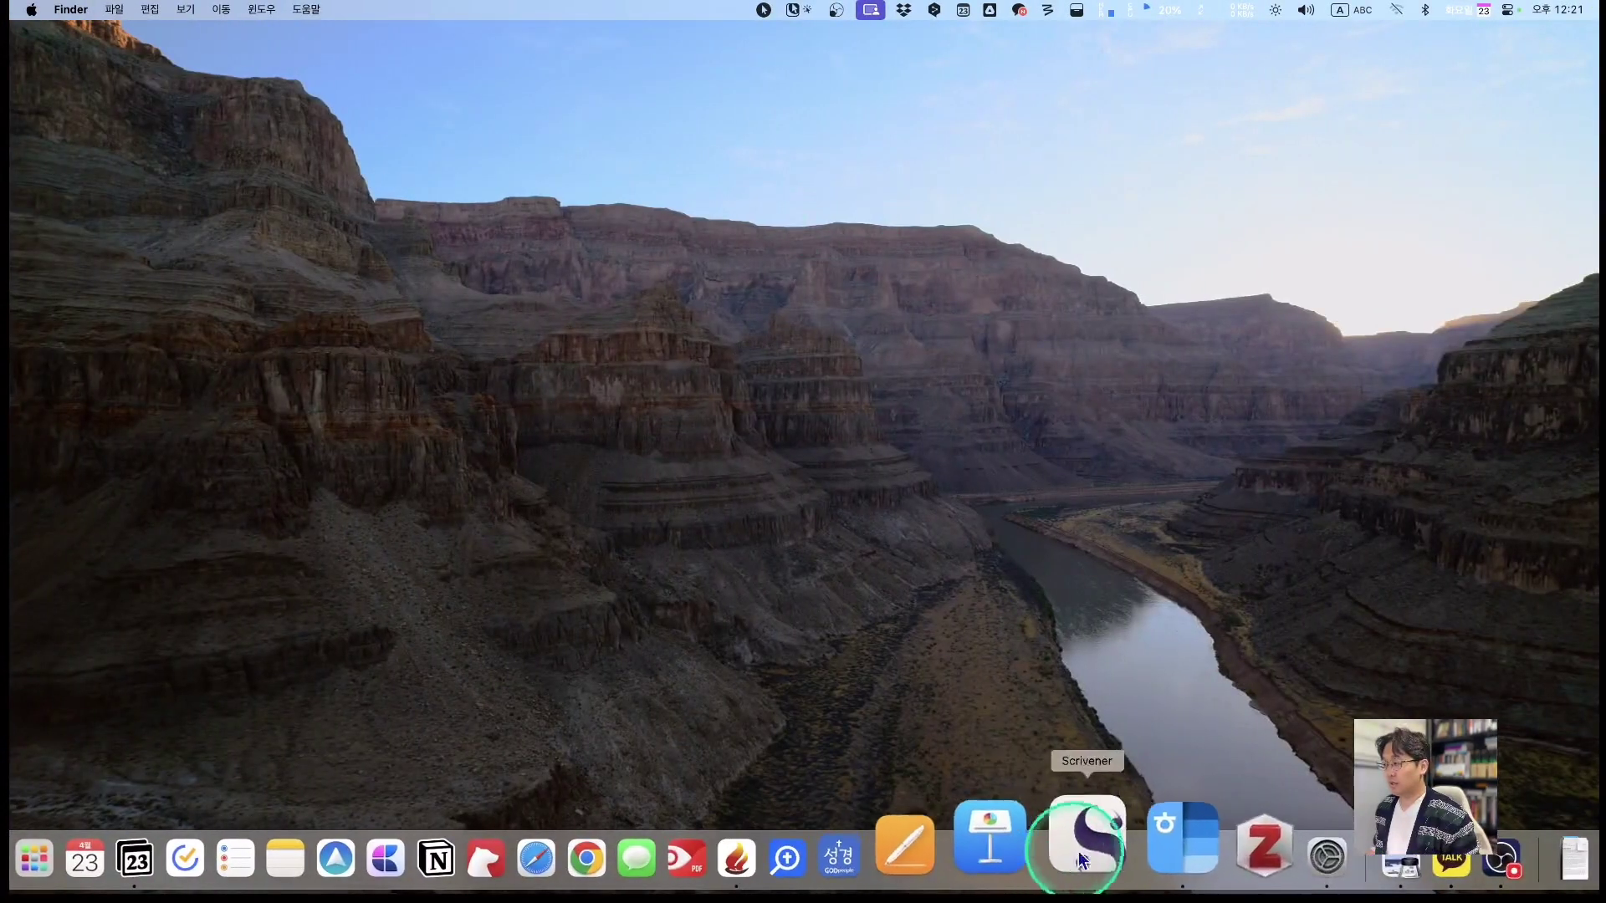
pyautogui.click(1246, 805)
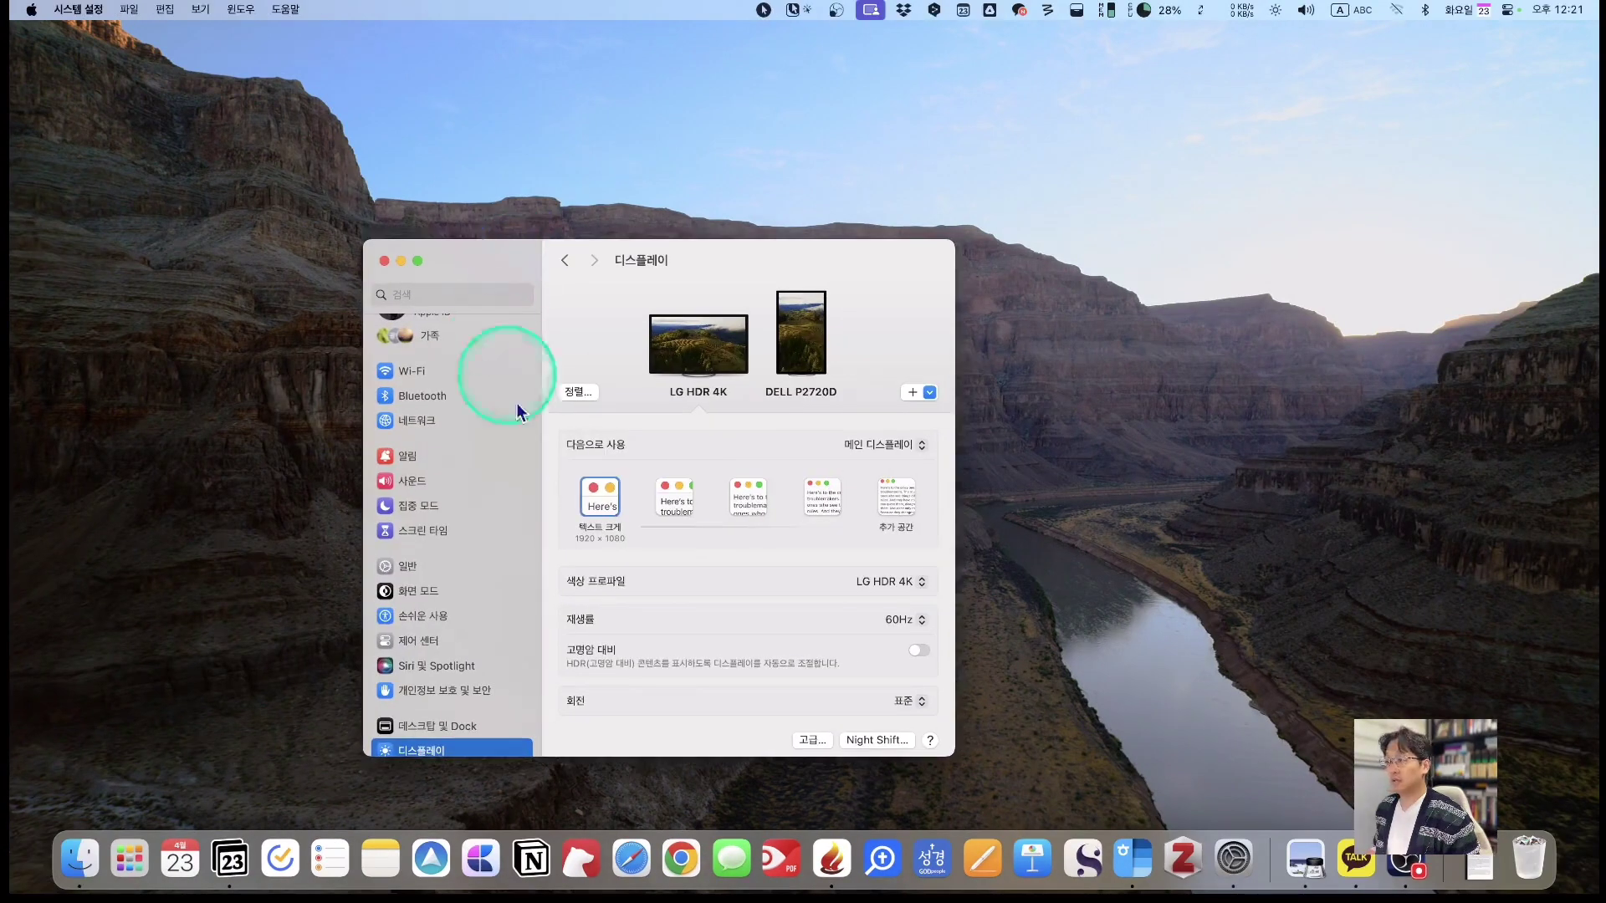
pyautogui.click(753, 501)
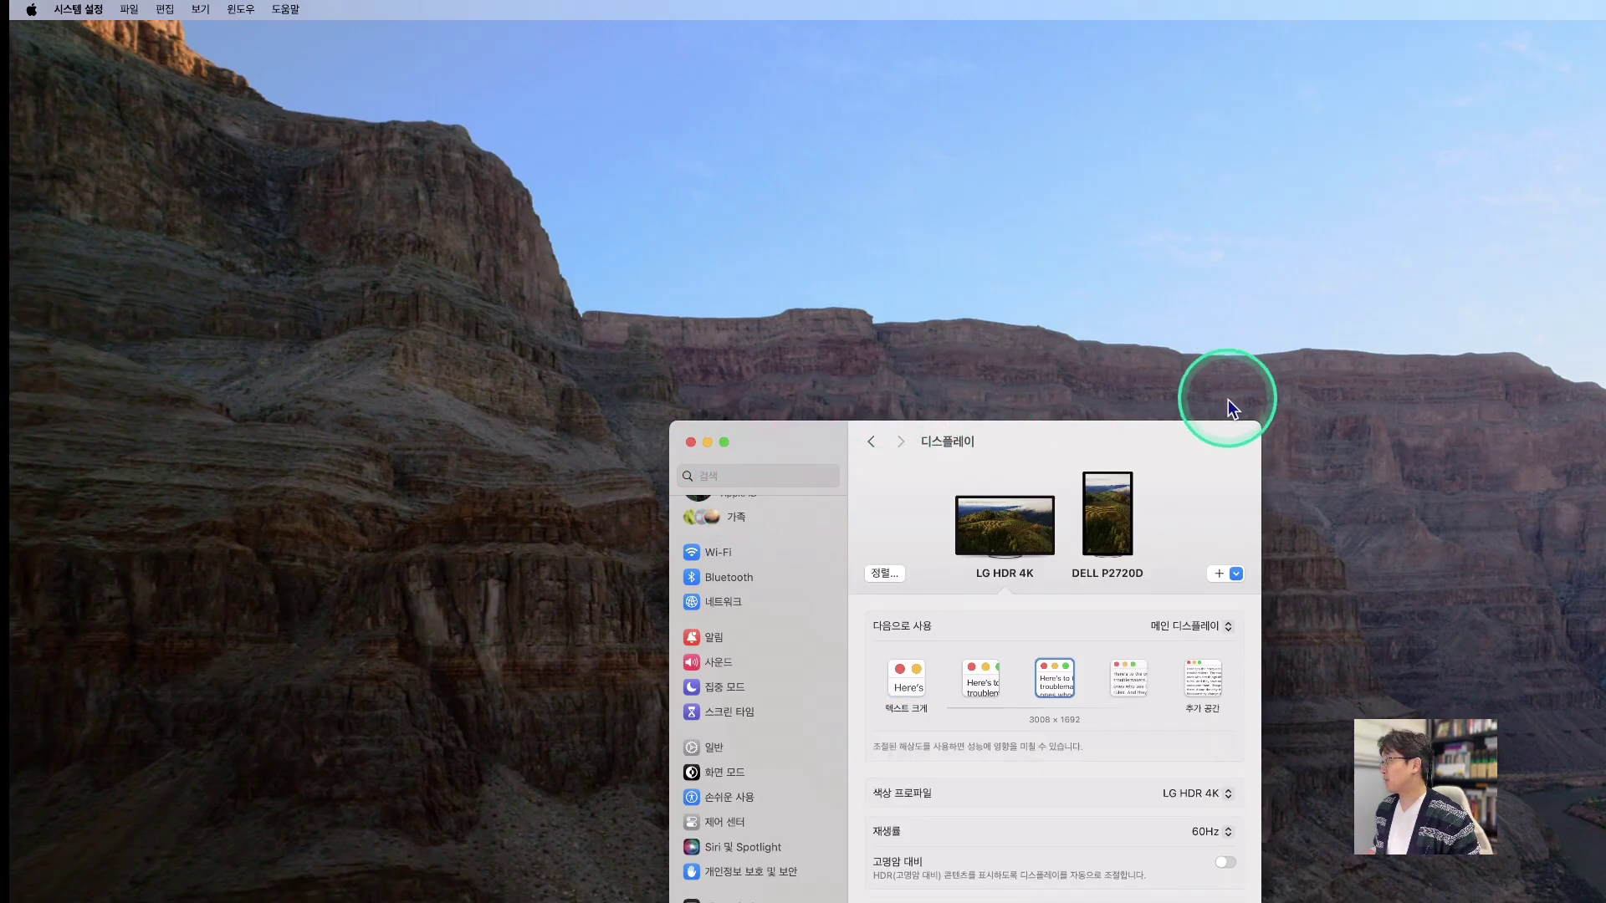
pyautogui.hotkey('ctrl', 'Right')
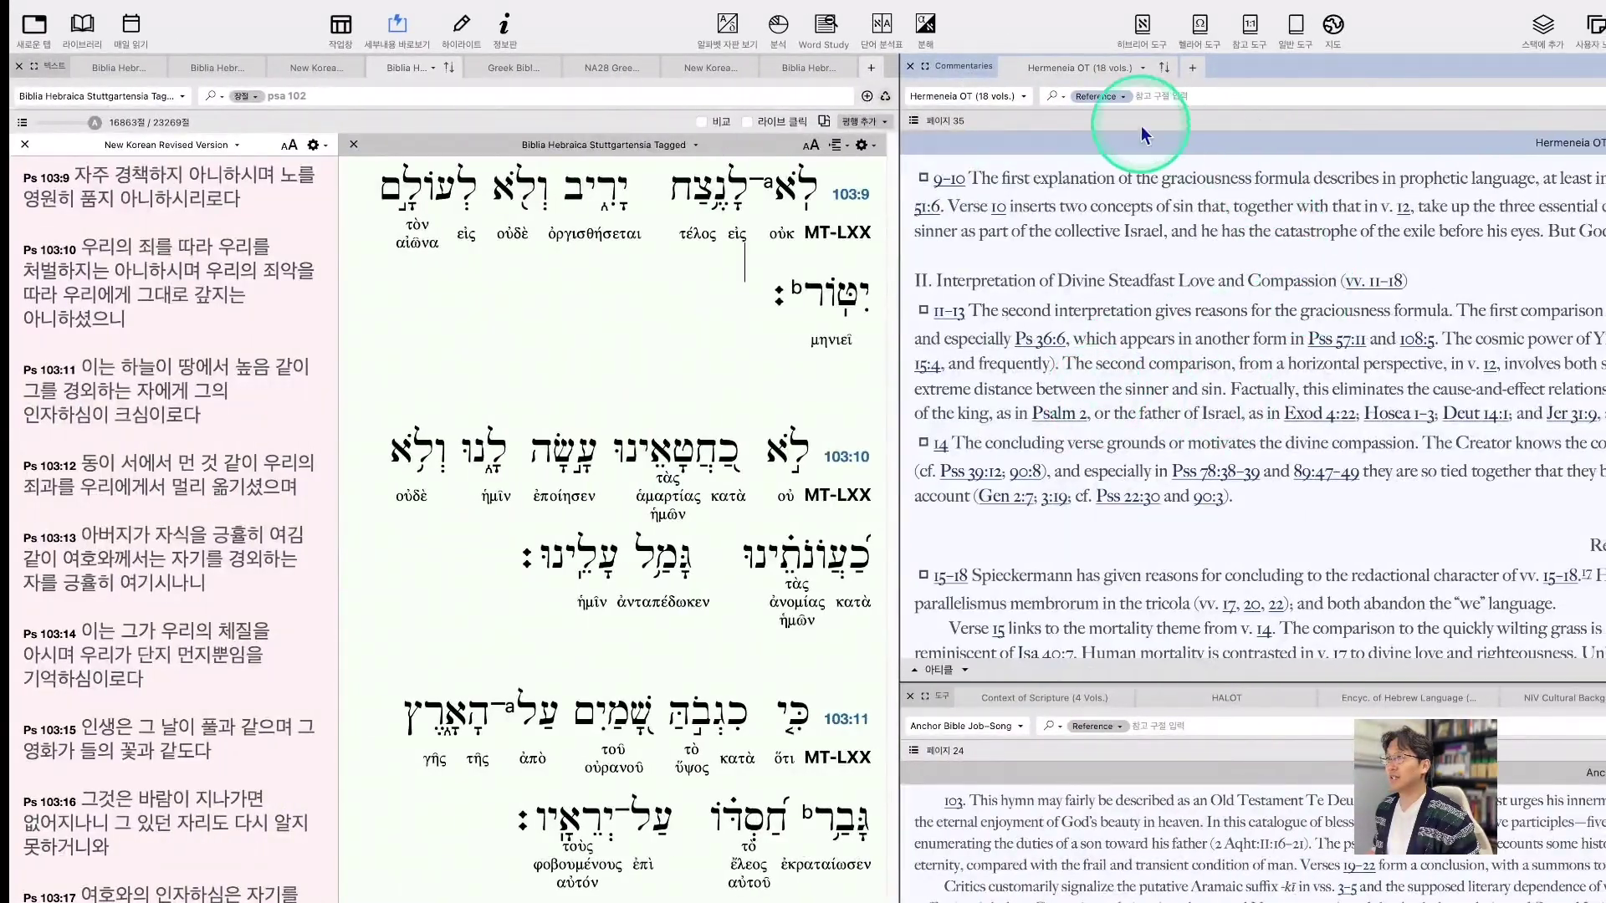
# Place the Hermeneia OT zone as a column between the Hebrew text and the tools area and adjust its width.
pyautogui.moveTo(1083, 84); pyautogui.dragTo(1048, 381)
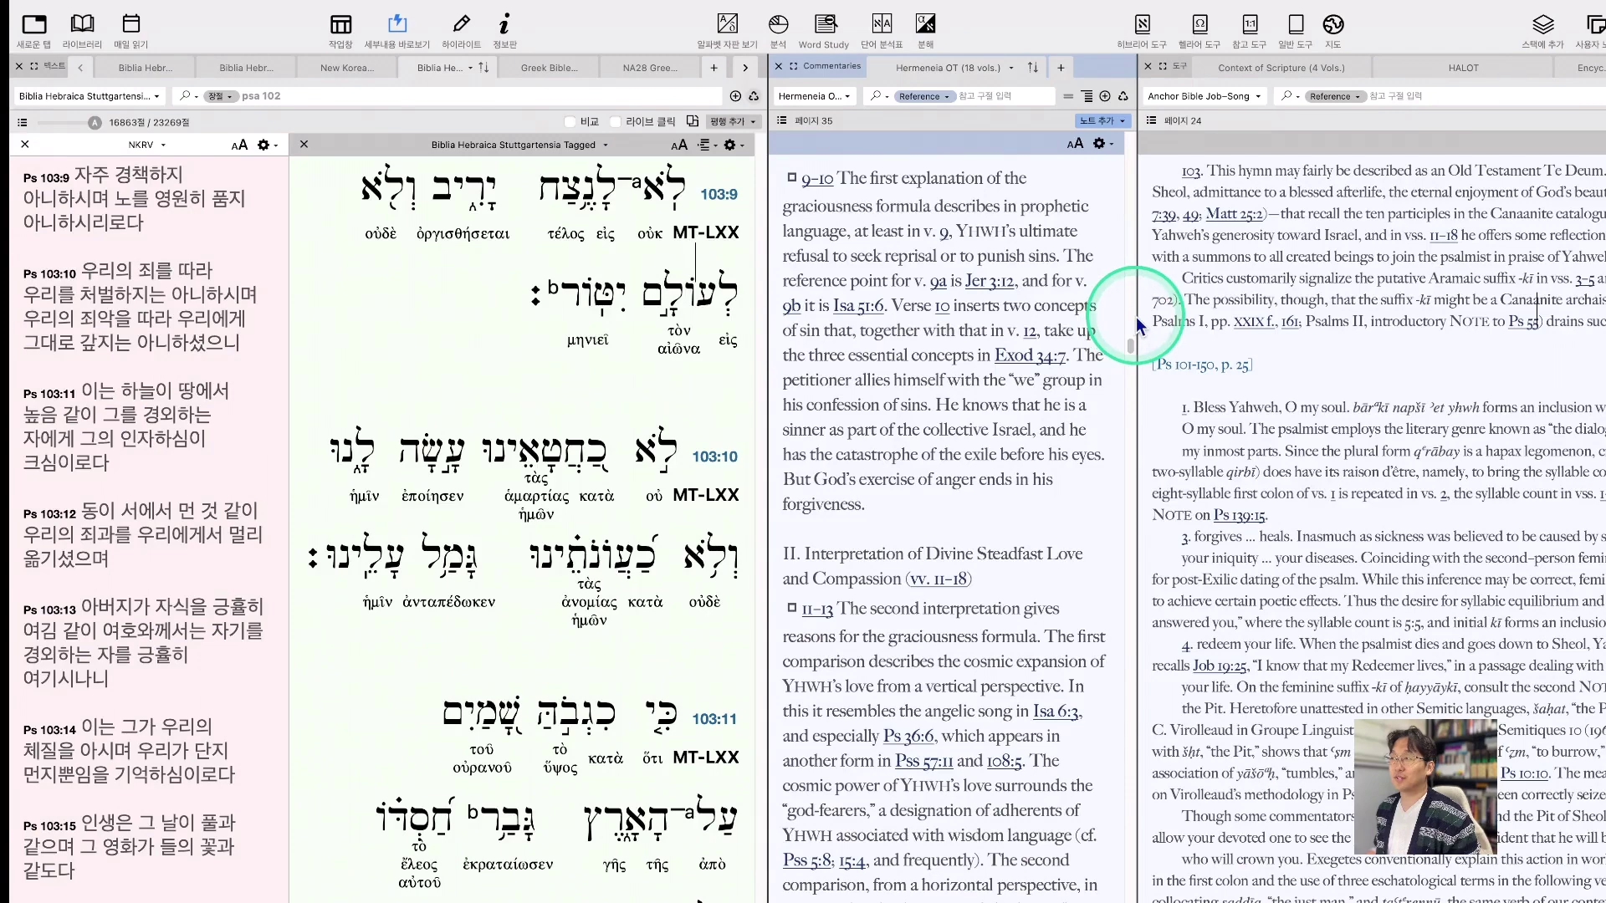
pyautogui.moveTo(1135, 314); pyautogui.dragTo(1602, 359)
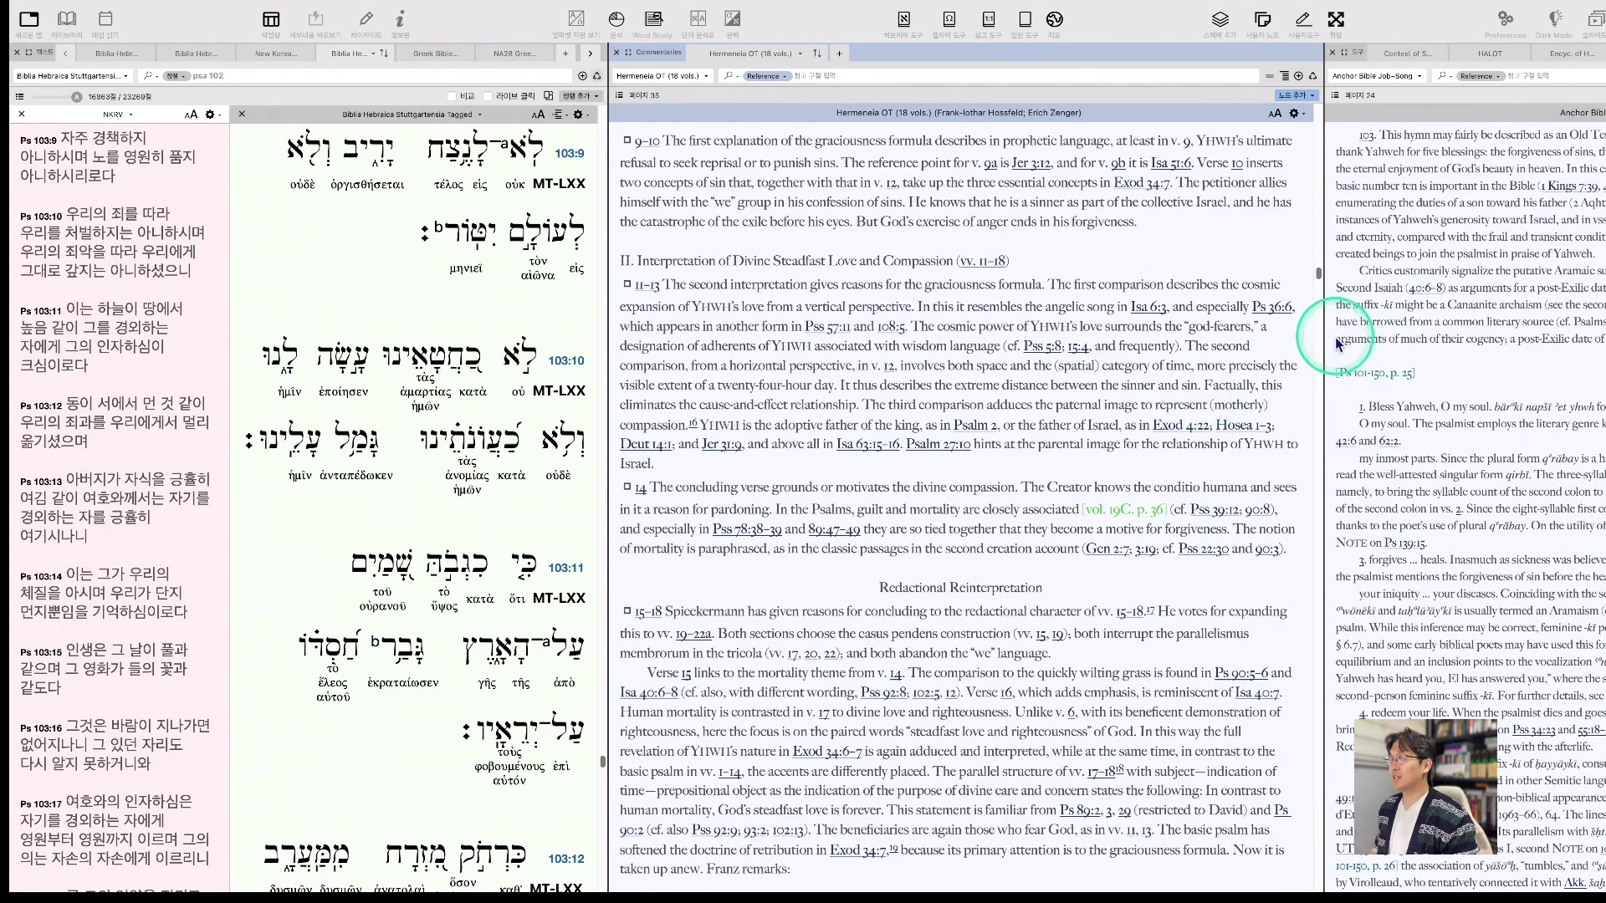
pyautogui.moveTo(1323, 338); pyautogui.dragTo(1120, 348)
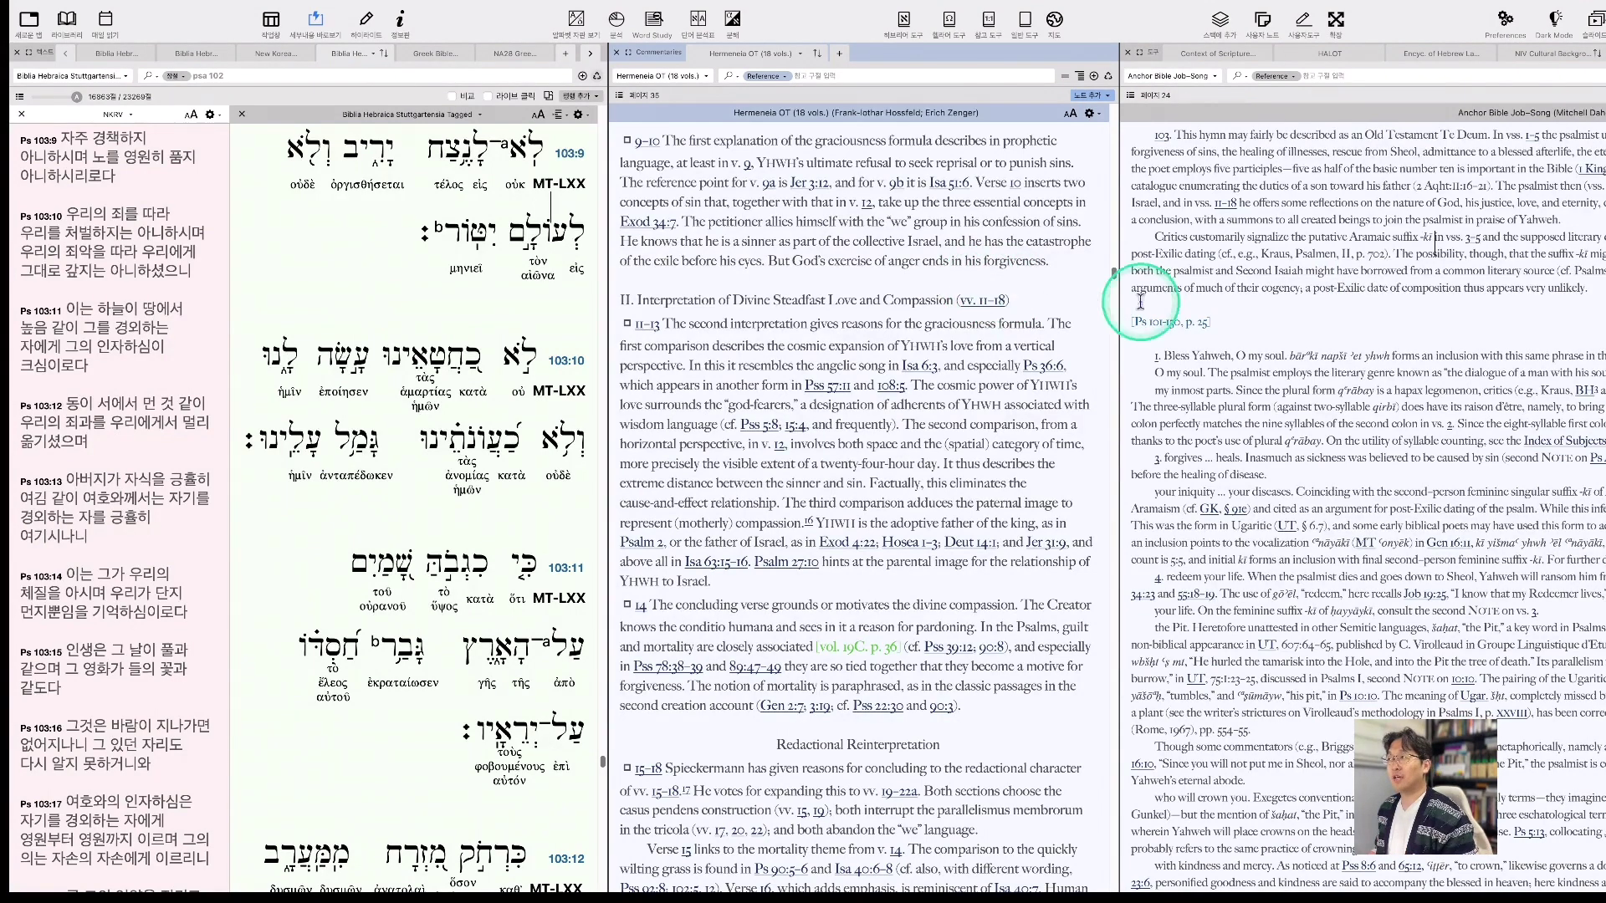
# Advance the Hebrew text to Psalm 103:12–15 and check how Hermeneia and the Anchor Bible follow it.
pyautogui.scroll(-6, 405, 393)
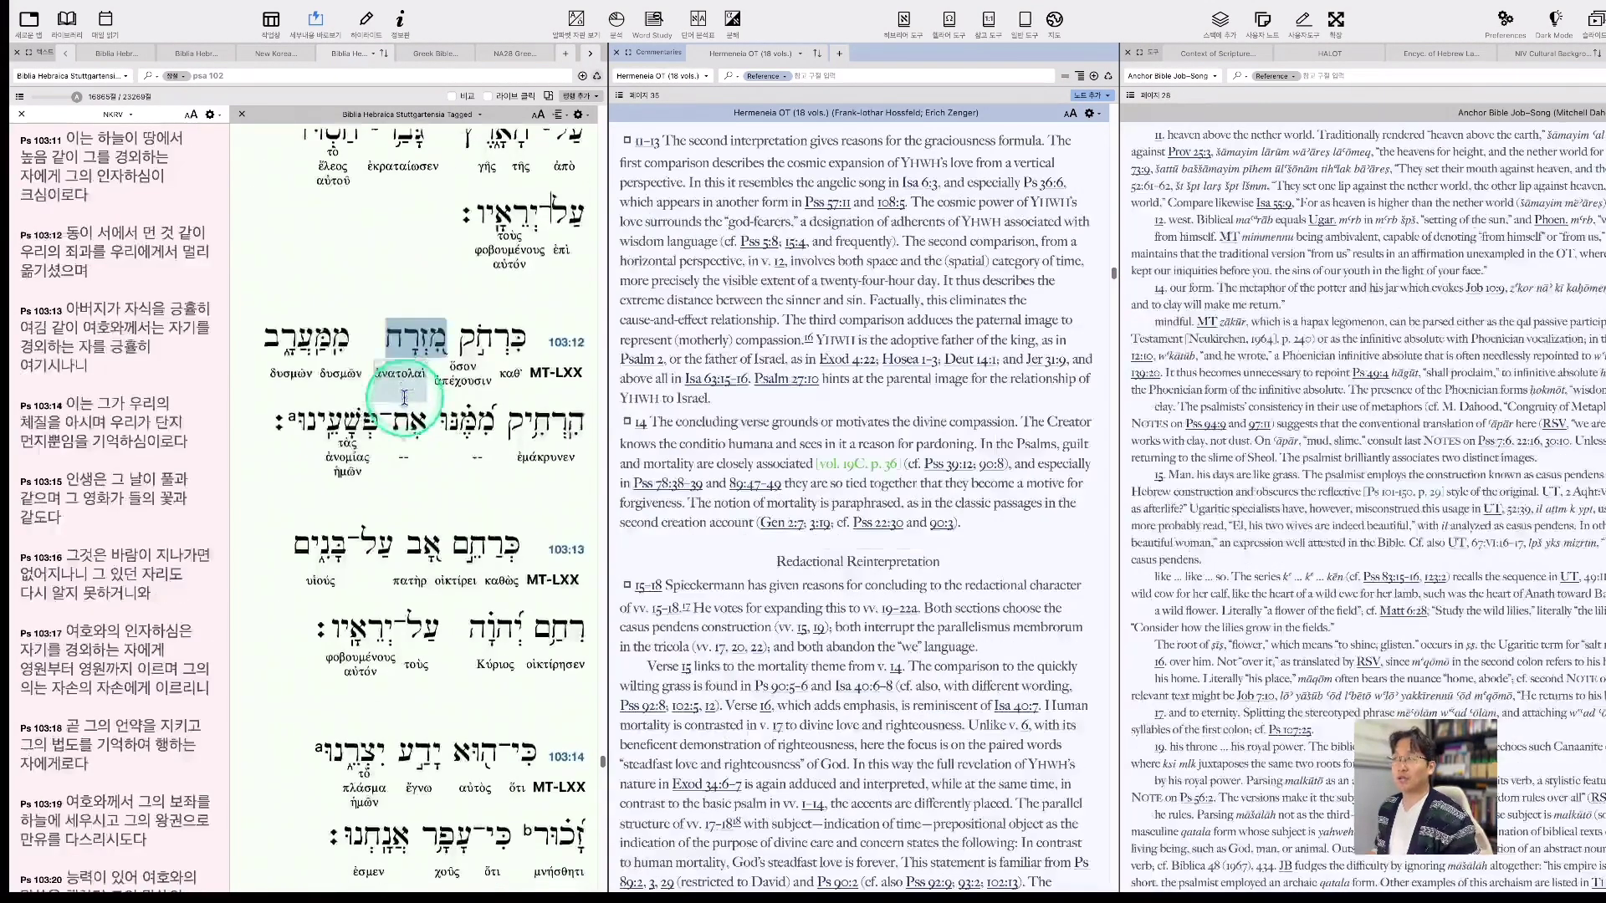
pyautogui.scroll(-3, 404, 398)
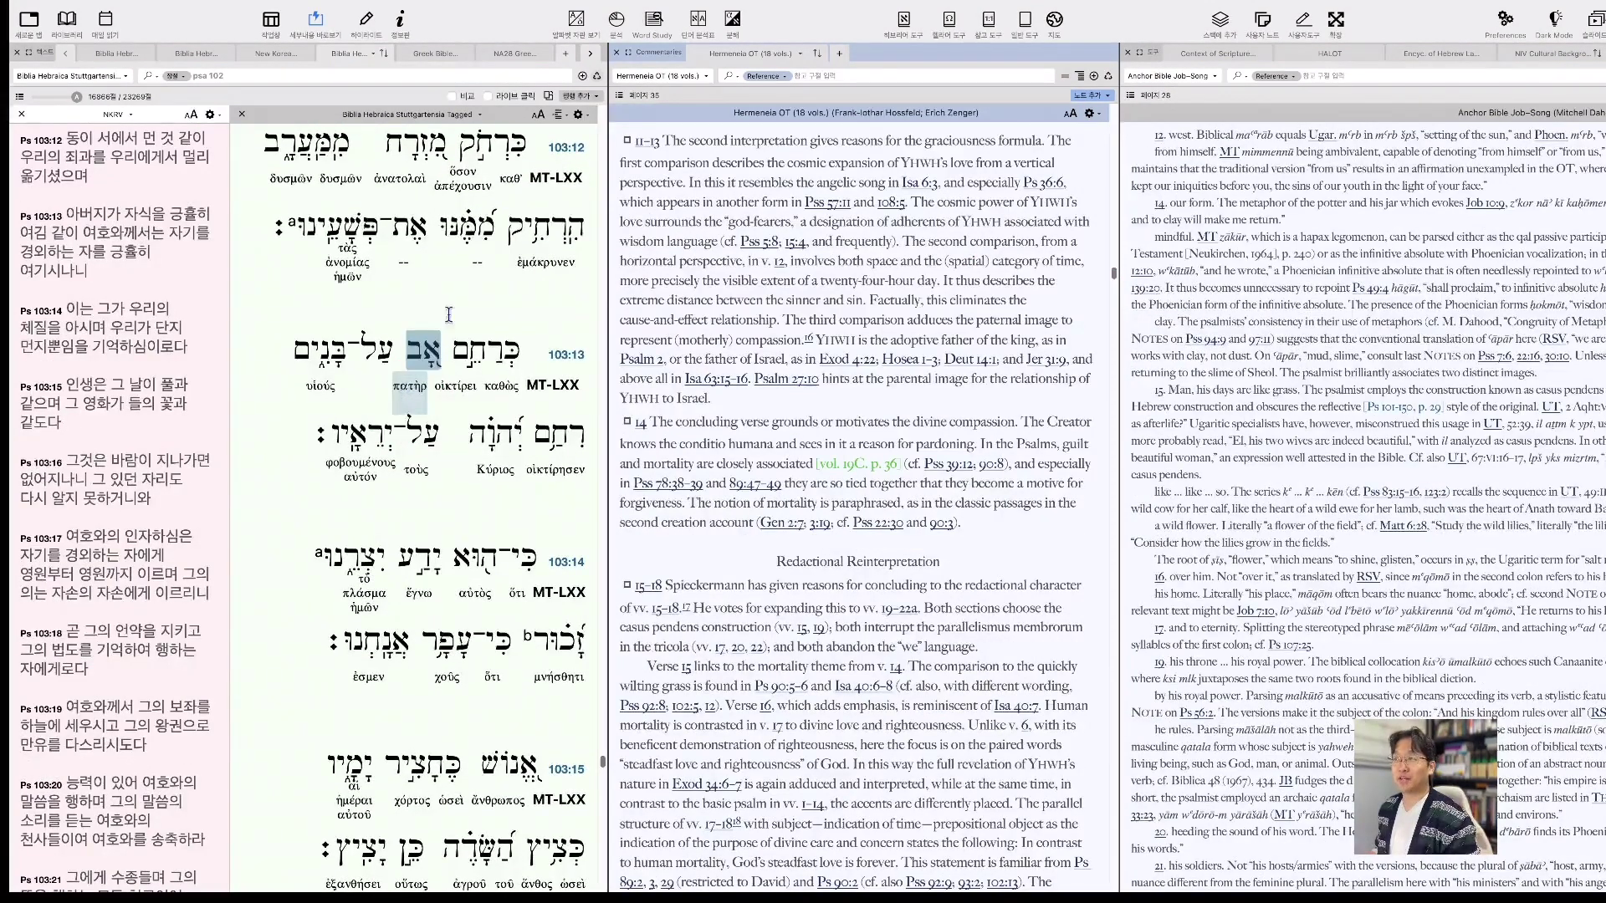
# Open the info pane for Psalm 103:12 and look through its study Bibles, resources, topics, word list and manuscript images.
pyautogui.click(401, 21)
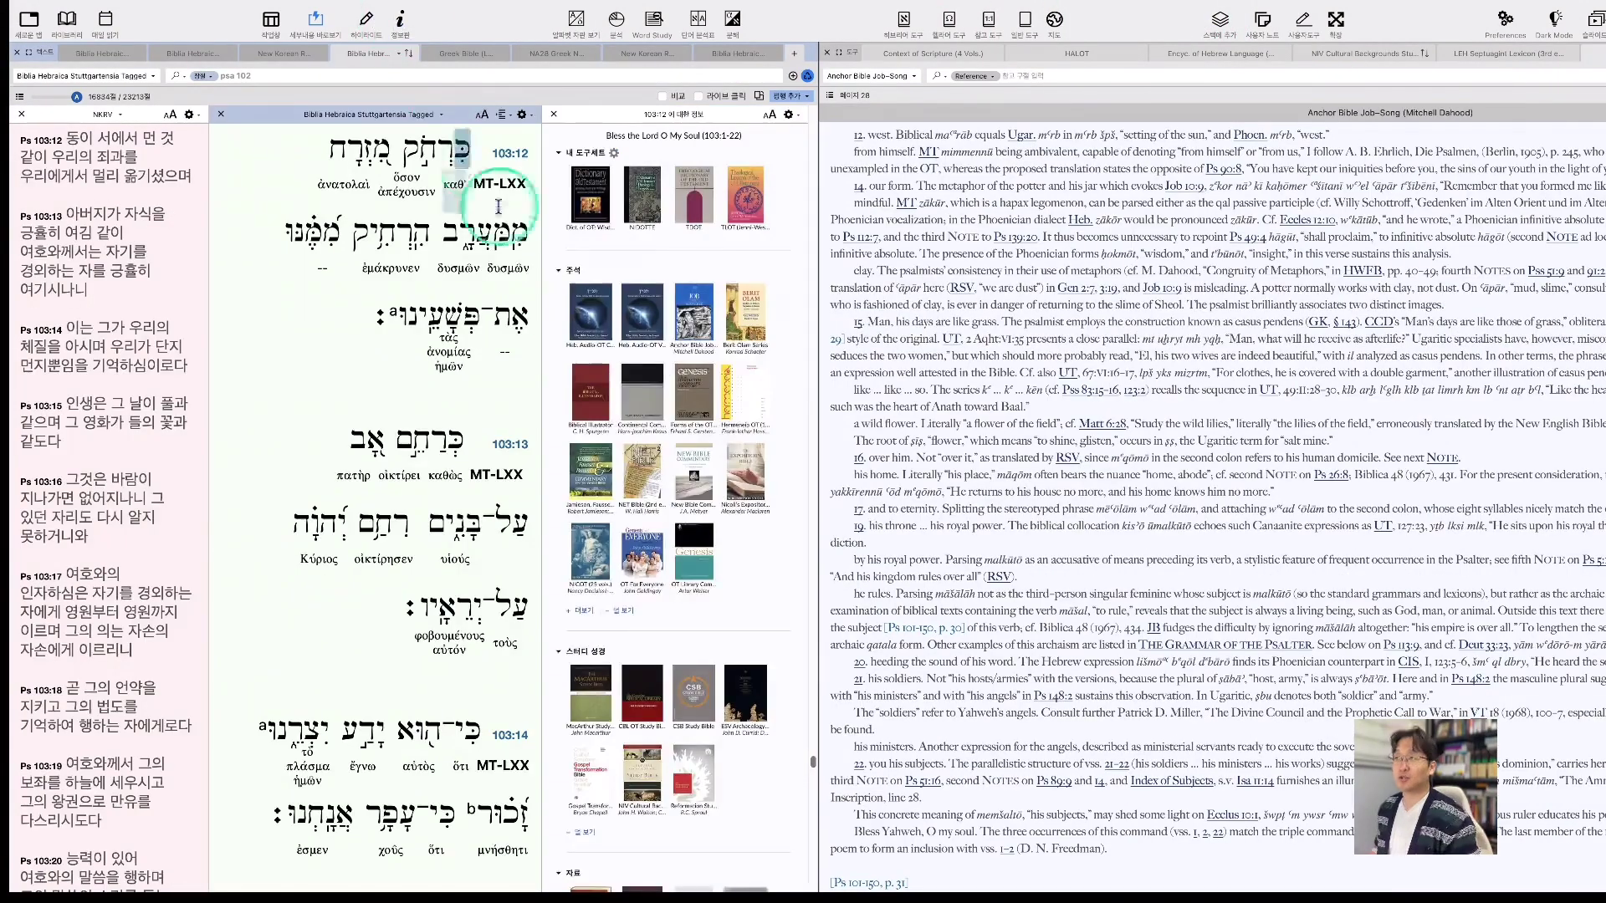
pyautogui.scroll(-5, 670, 388)
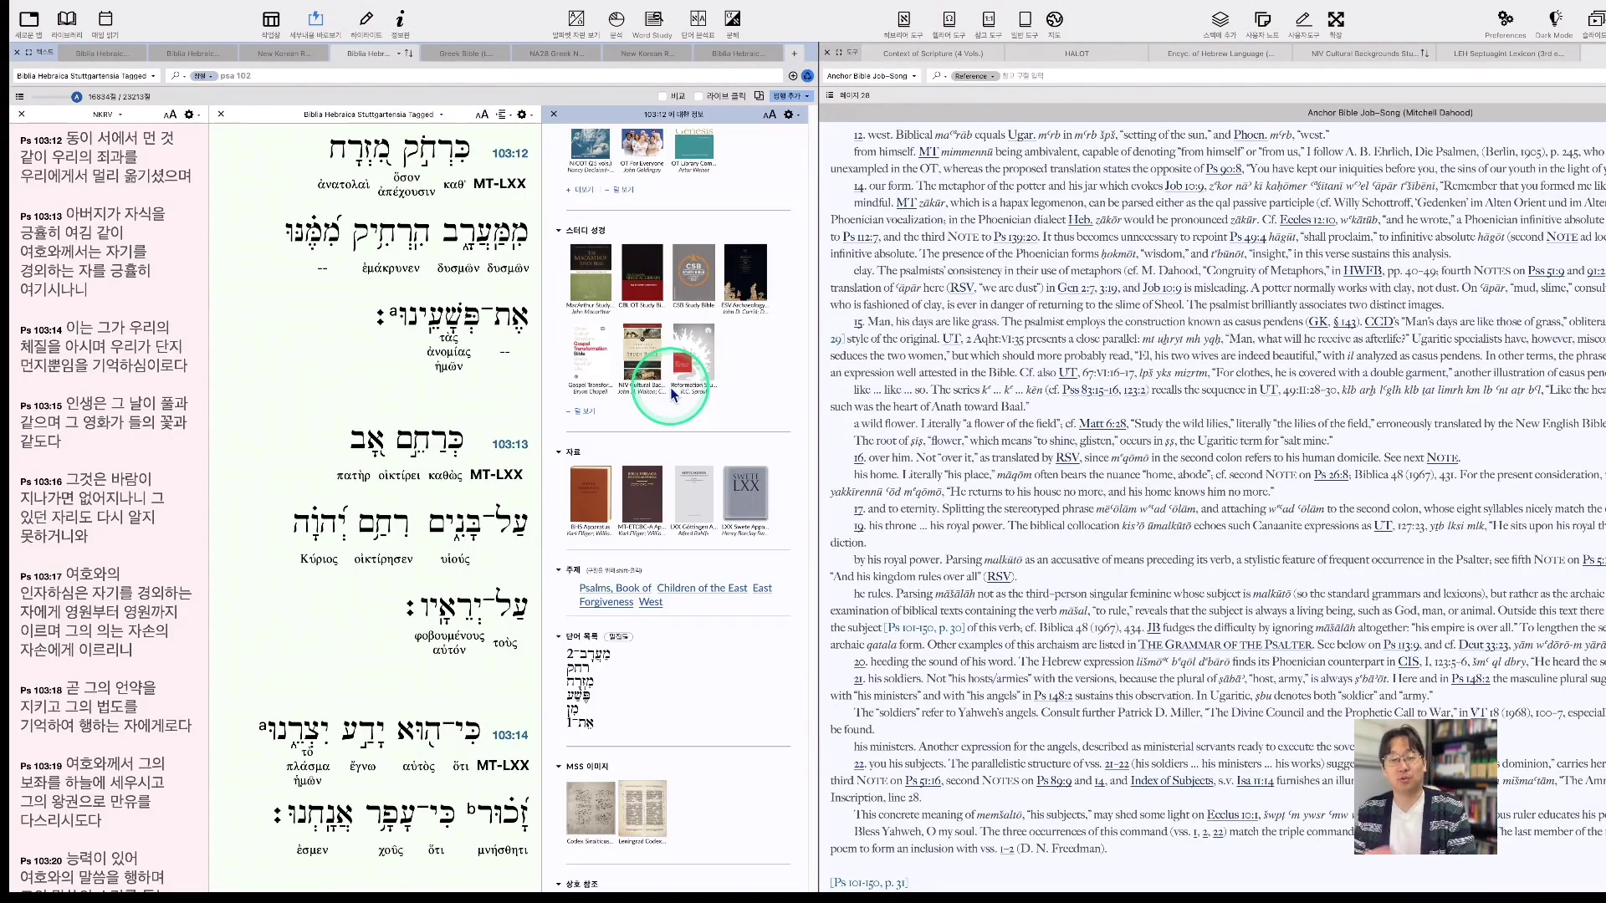